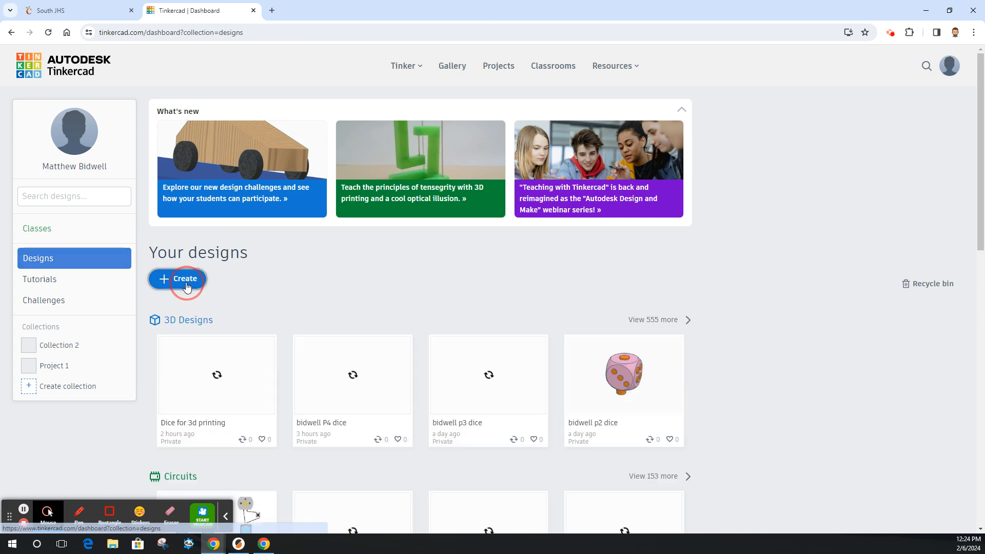
Create a new 3D design and rename it with the student's name followed by p1 dice project.
click(185, 279)
click(199, 313)
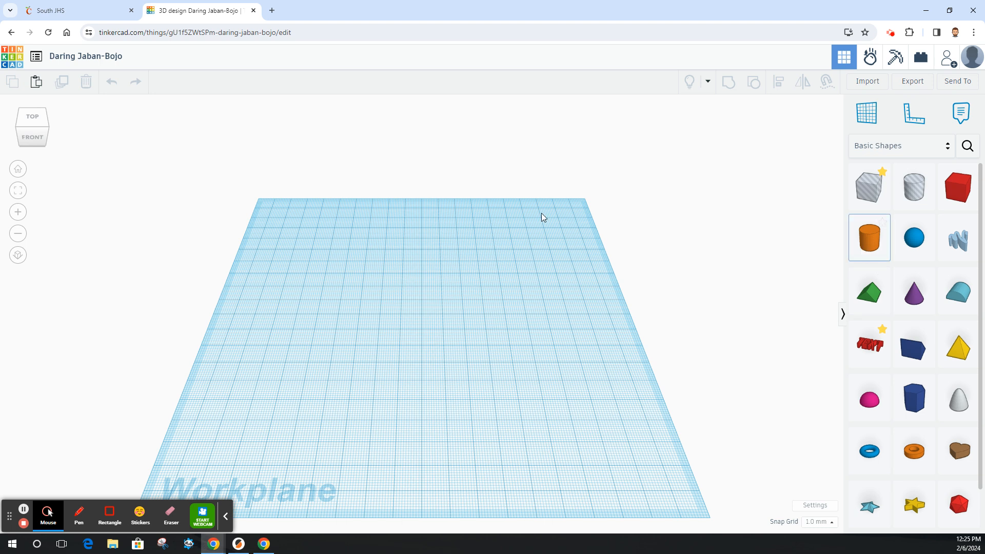
click(98, 57)
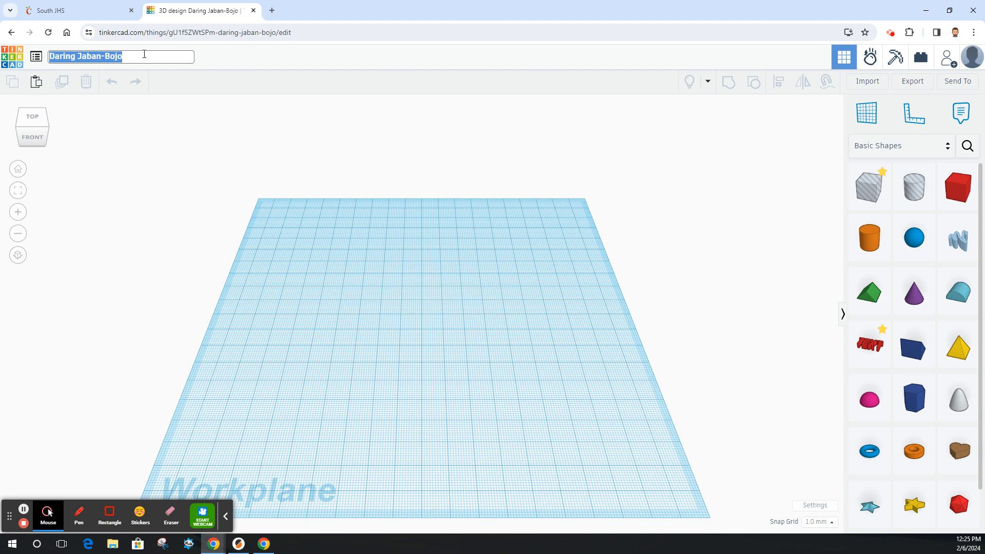
text(Martinez)
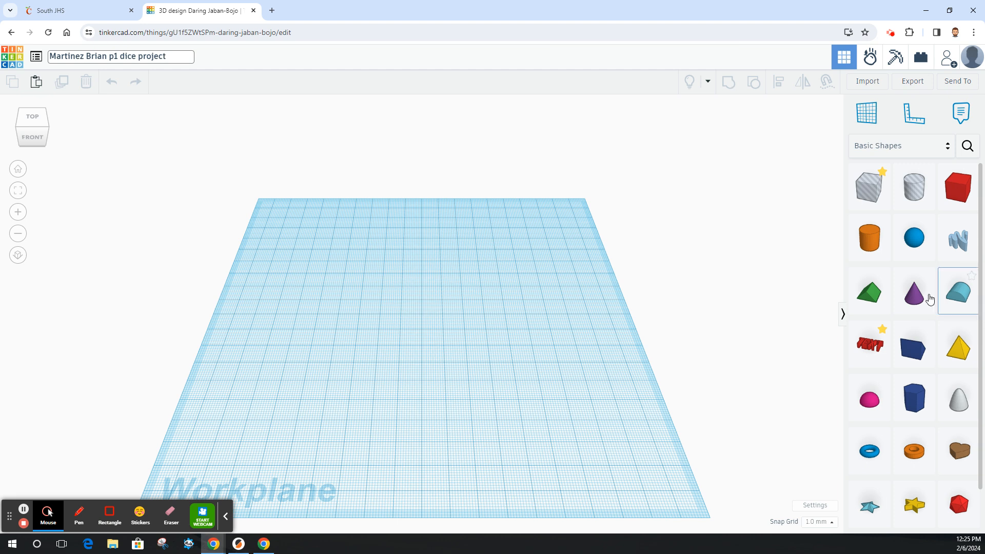
Add a Dice shape from the basic shapes onto the workplane.
scroll(923, 318, down, 1)
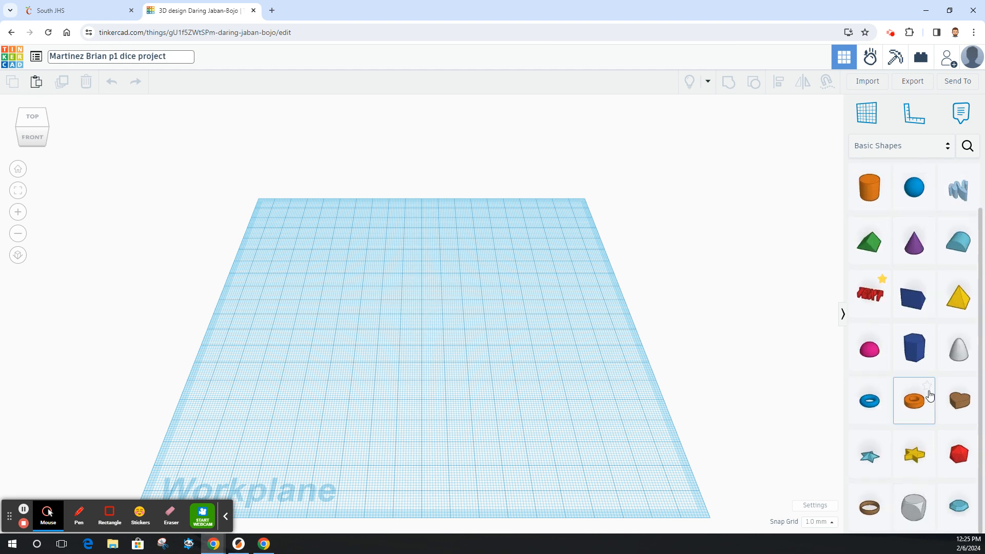
scroll(926, 354, up, 1)
scroll(920, 410, down, 1)
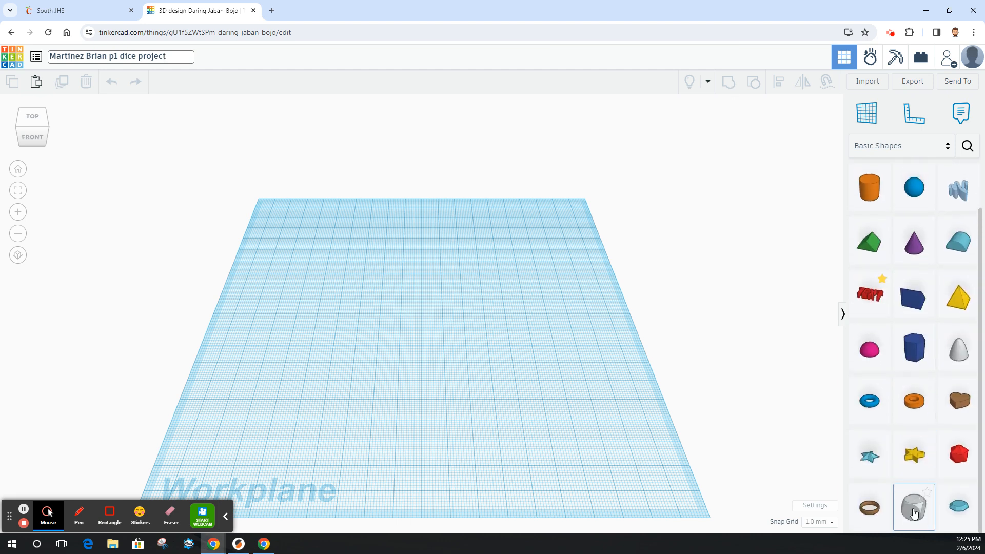
drag(913, 514, 414, 304)
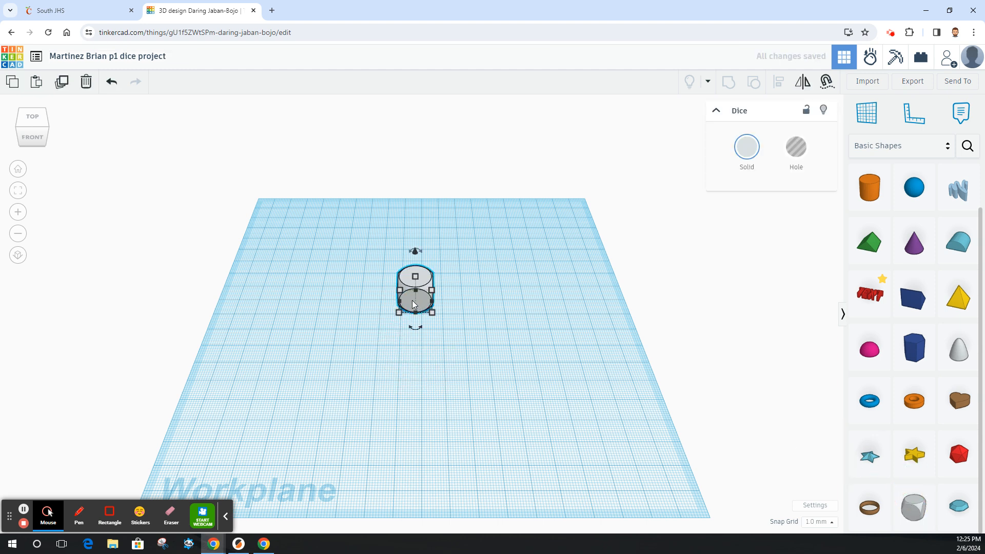
Scale the dice to 60 by 60 mm and move it toward the centre of the workplane.
scroll(402, 302, up, 1)
scroll(392, 300, up, 1)
scroll(380, 295, up, 1)
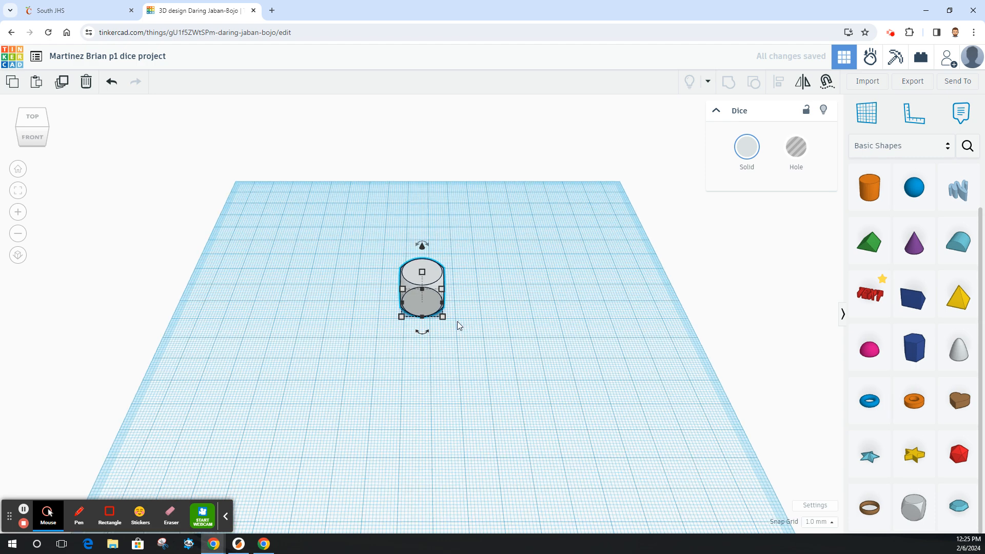
click(442, 318)
drag(442, 318, 563, 417)
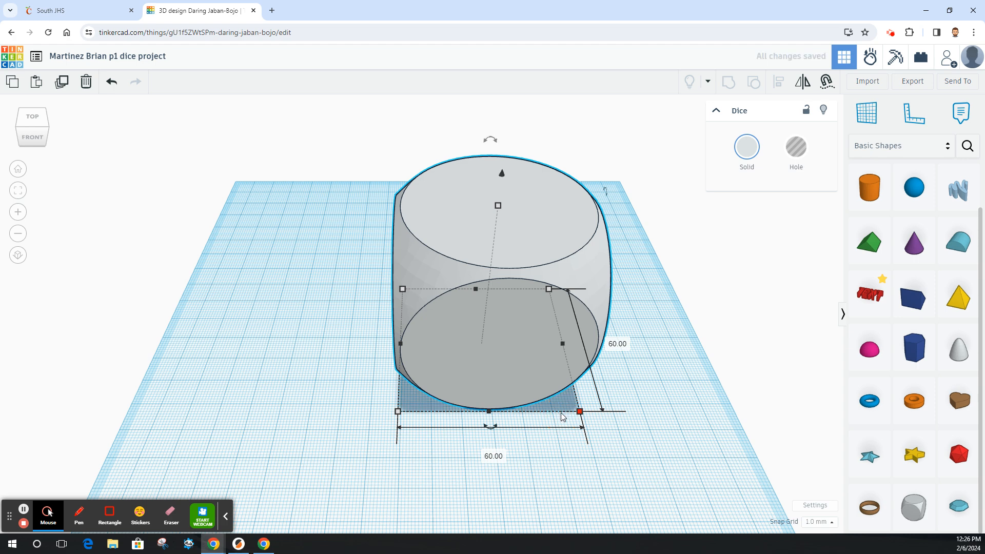
drag(480, 339, 414, 305)
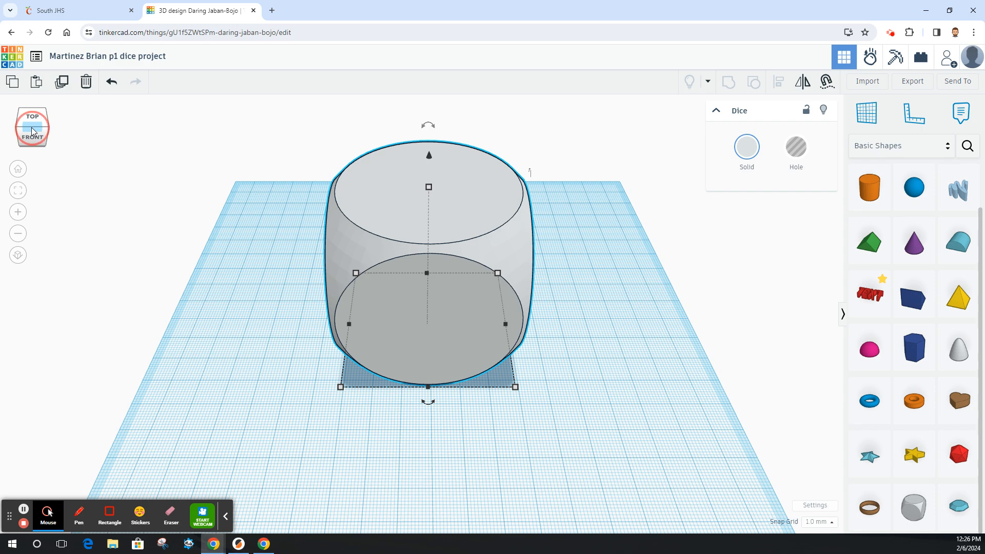
Set a workplane on the dice's top face and add a sphere above it.
drag(42, 129, 31, 132)
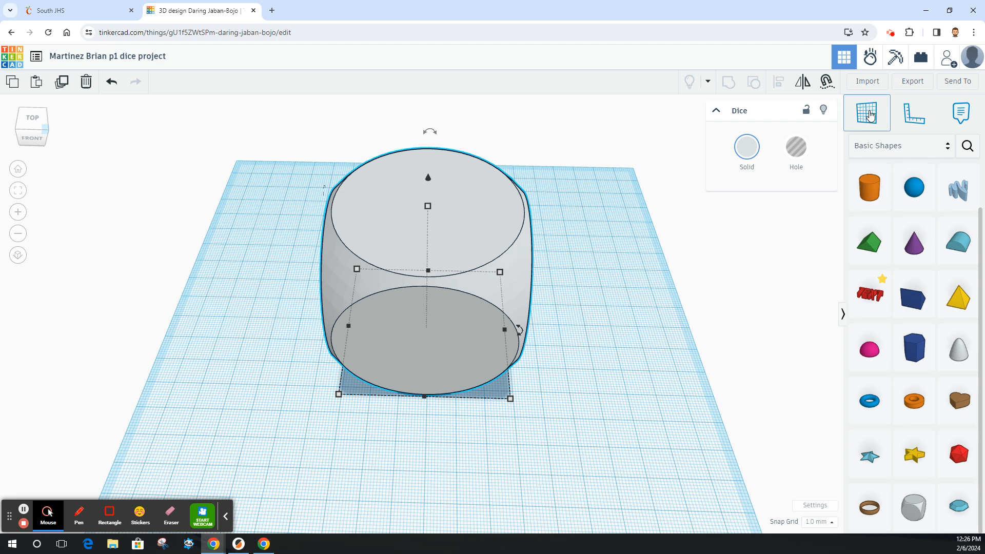
click(869, 115)
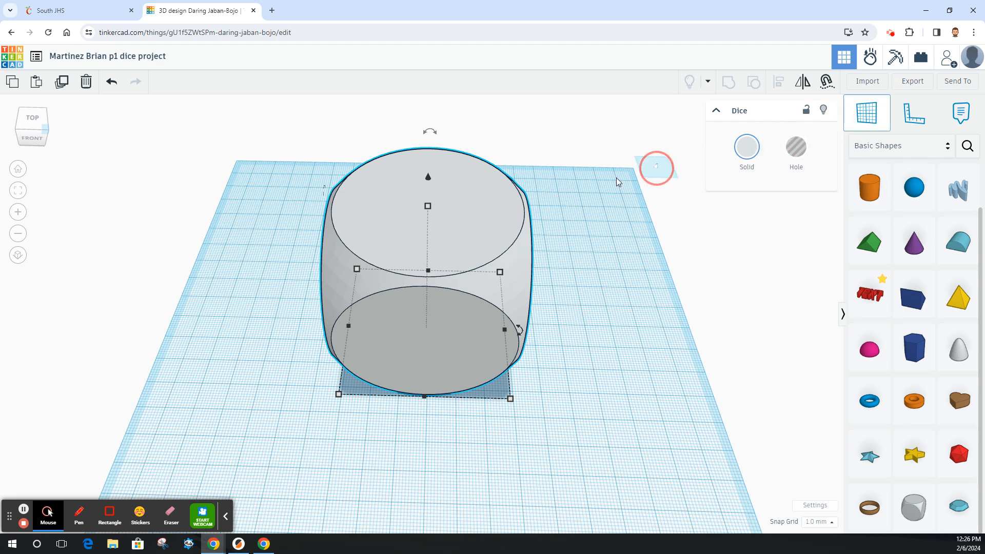
click(461, 210)
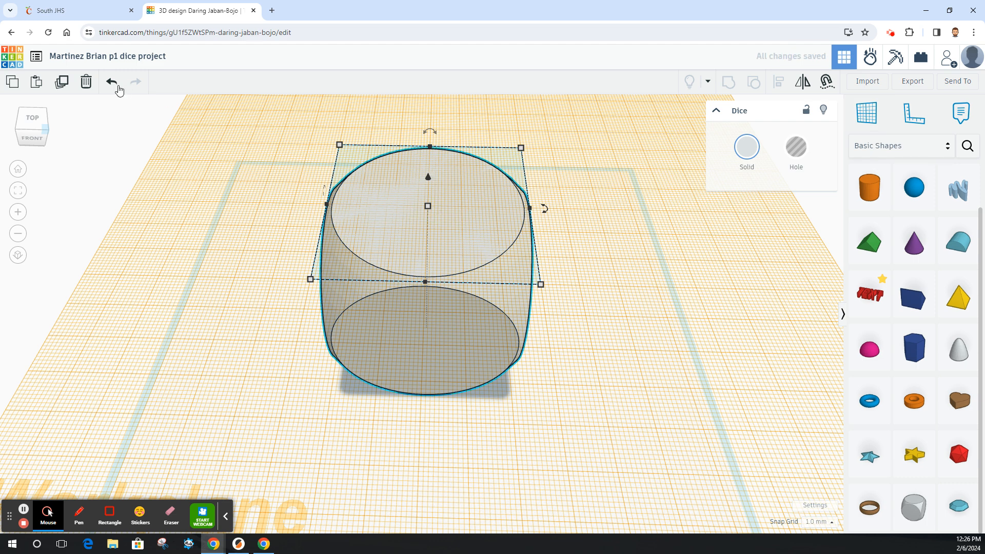
click(860, 120)
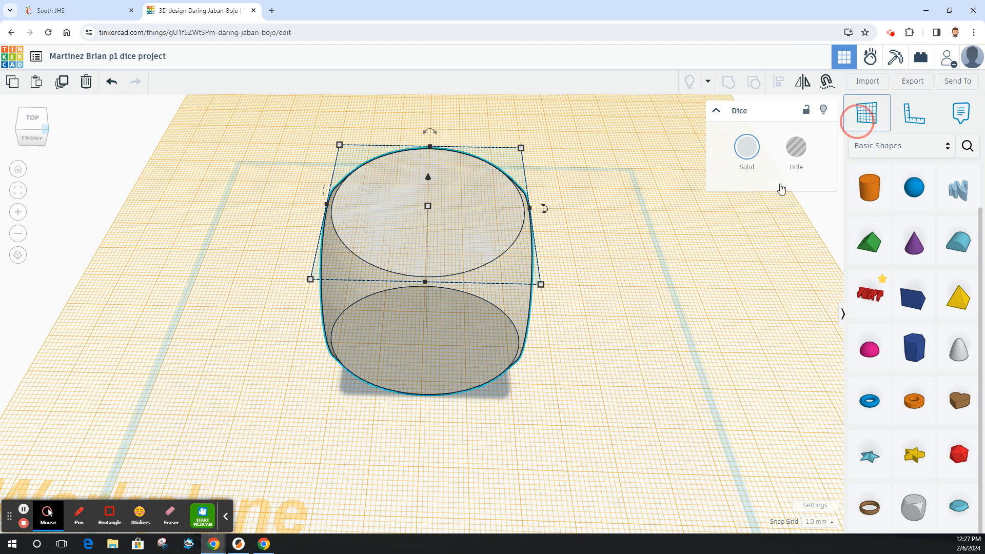
click(625, 288)
drag(913, 187, 399, 194)
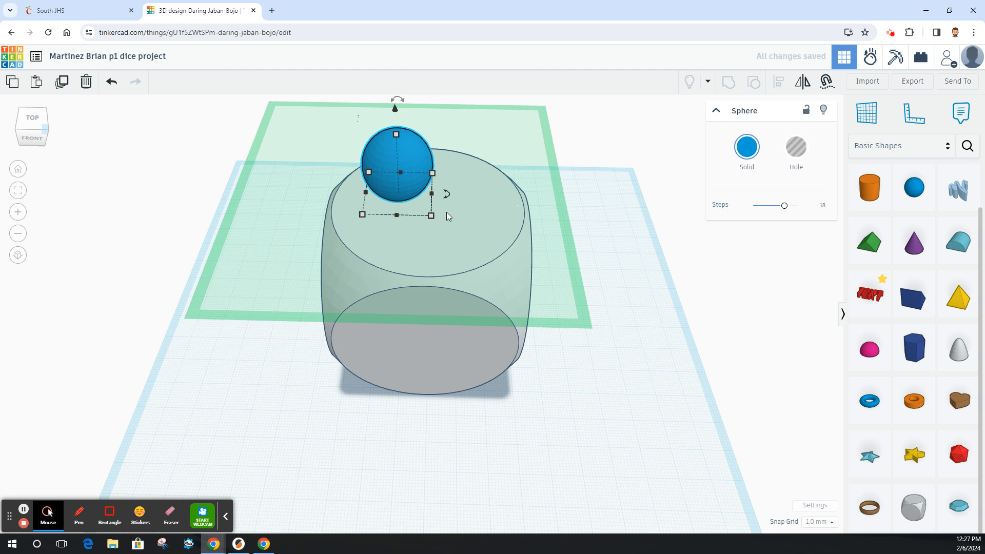
click(866, 112)
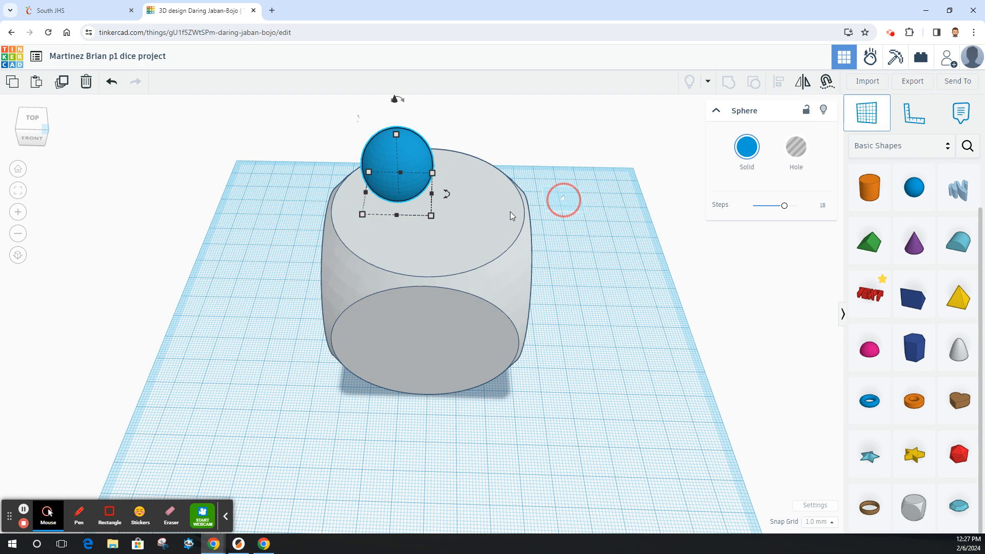
click(491, 220)
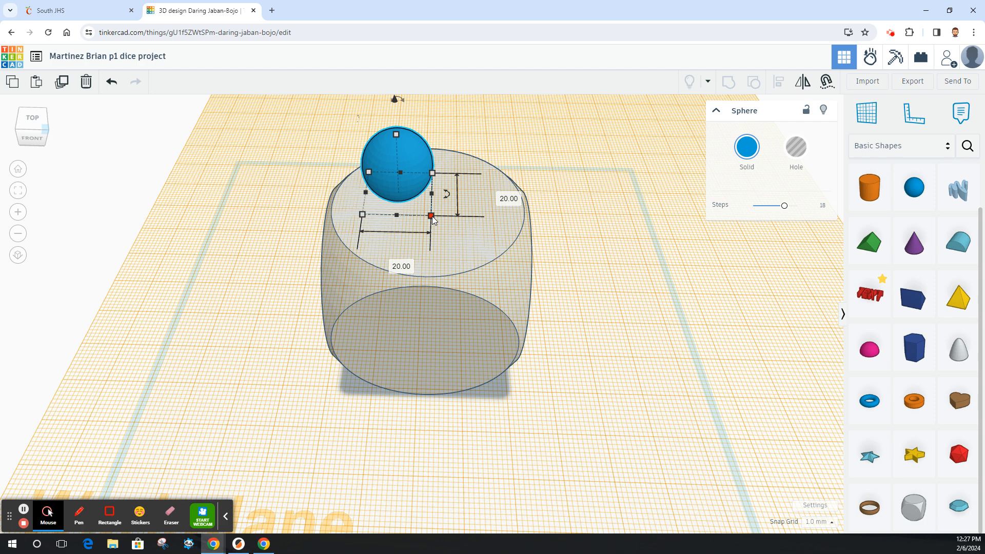
Resize the sphere to 10 mm.
drag(431, 216, 405, 189)
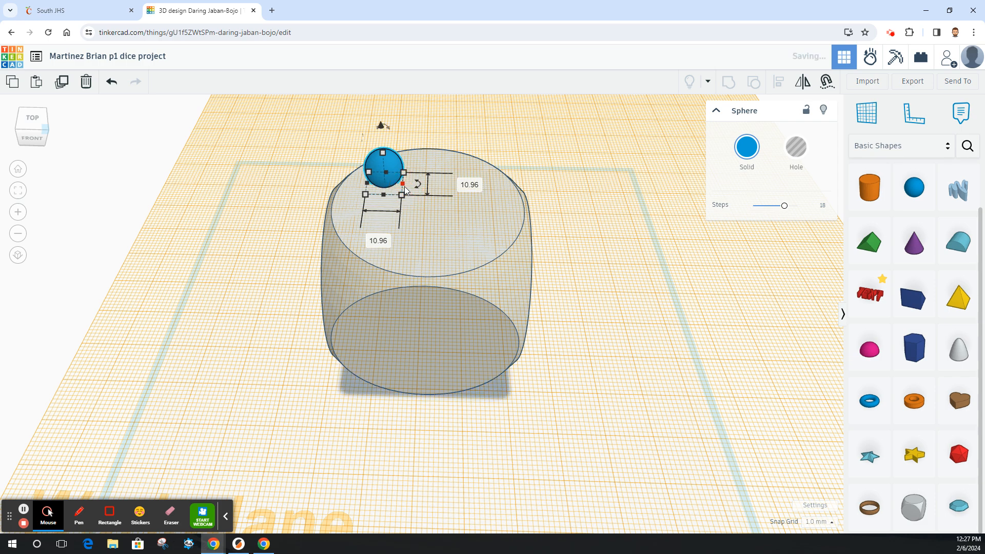
click(470, 185)
text(10)
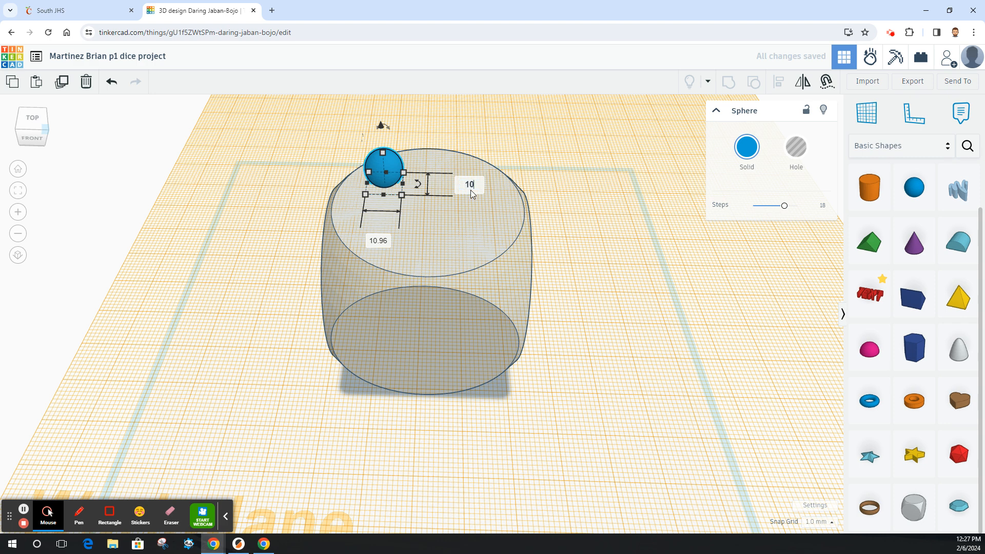
key(Return)
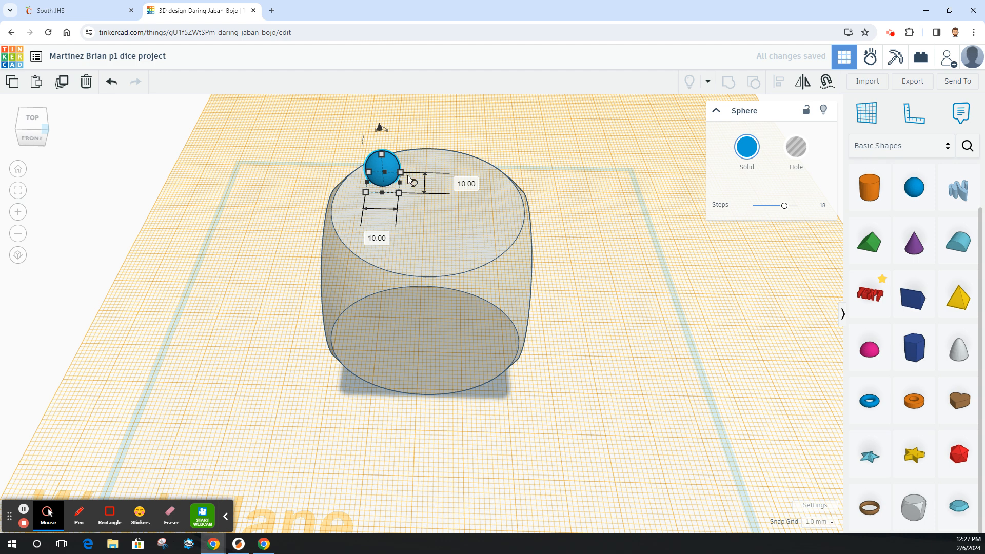
Select the sphere and dice together and align the sphere to the centre of the top face.
drag(396, 172, 440, 191)
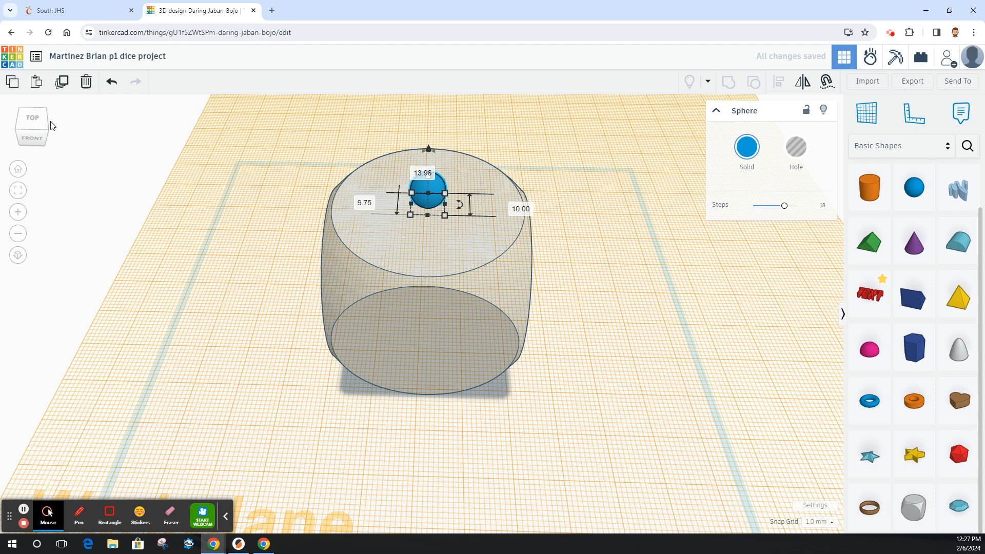
mouse_move(38, 123)
mouse_down()
mouse_move(52, 122)
mouse_move(40, 123)
mouse_up()
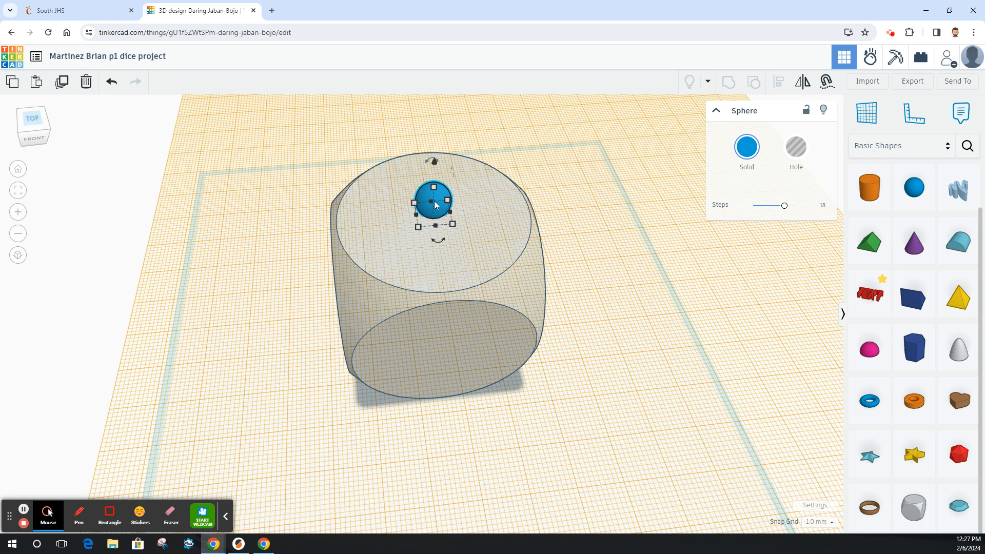
shift+click(505, 204)
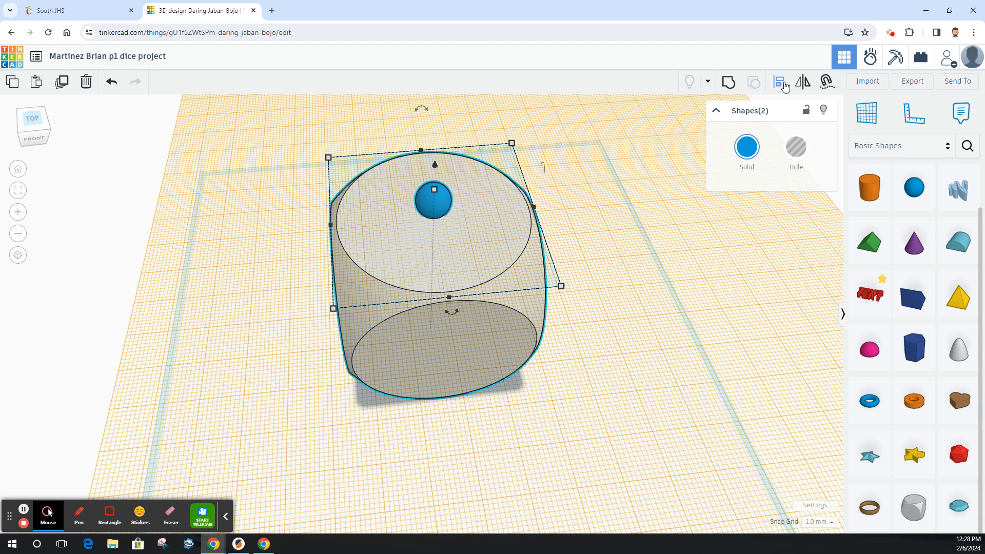
click(780, 86)
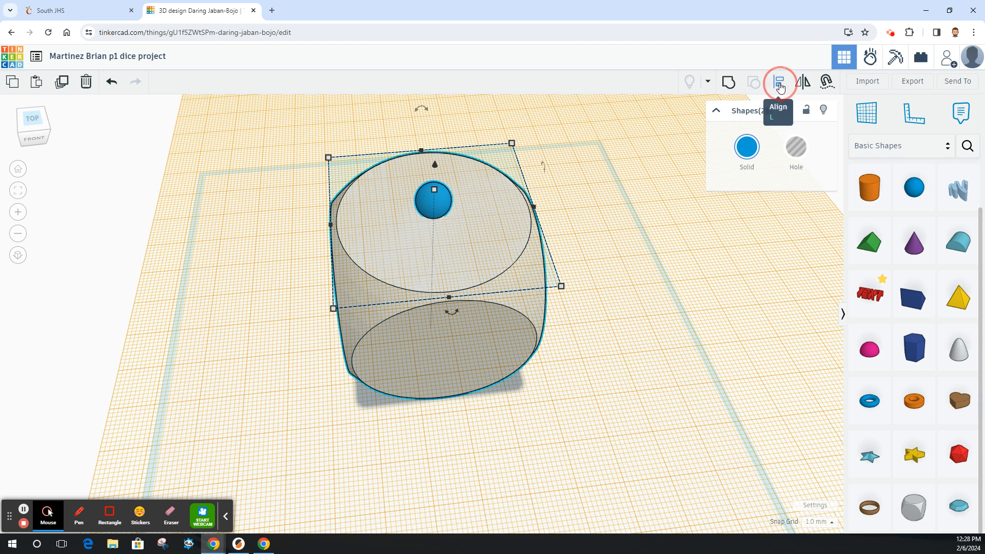
click(452, 313)
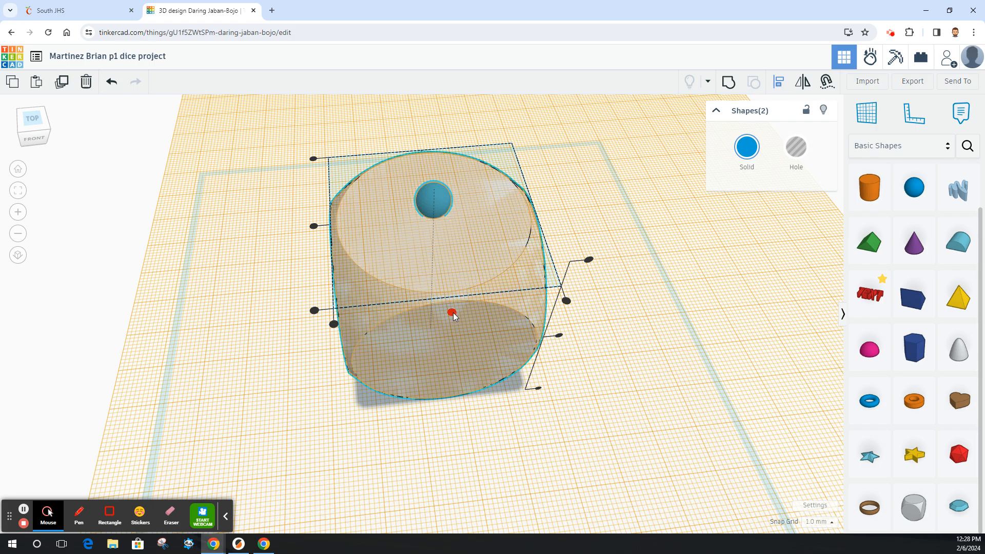
click(312, 226)
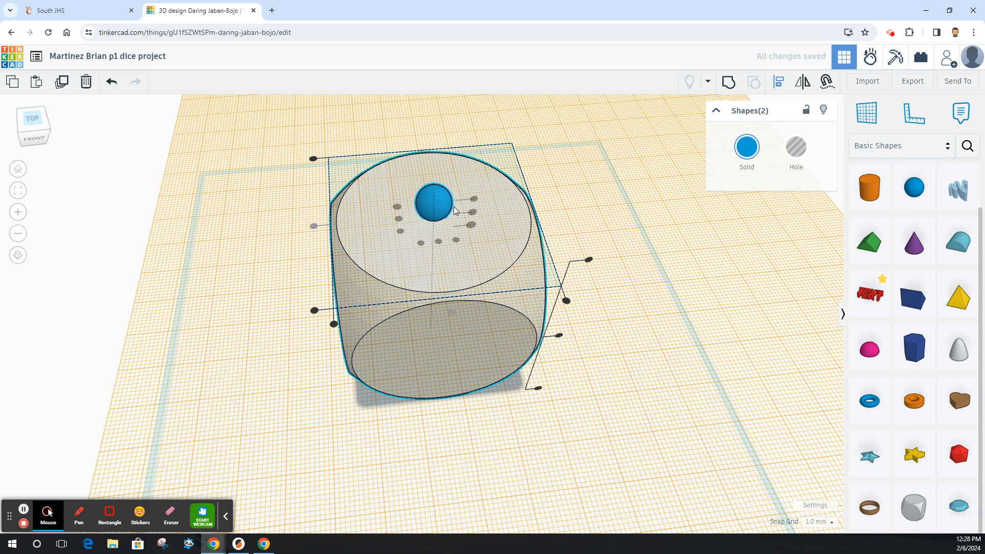
click(596, 192)
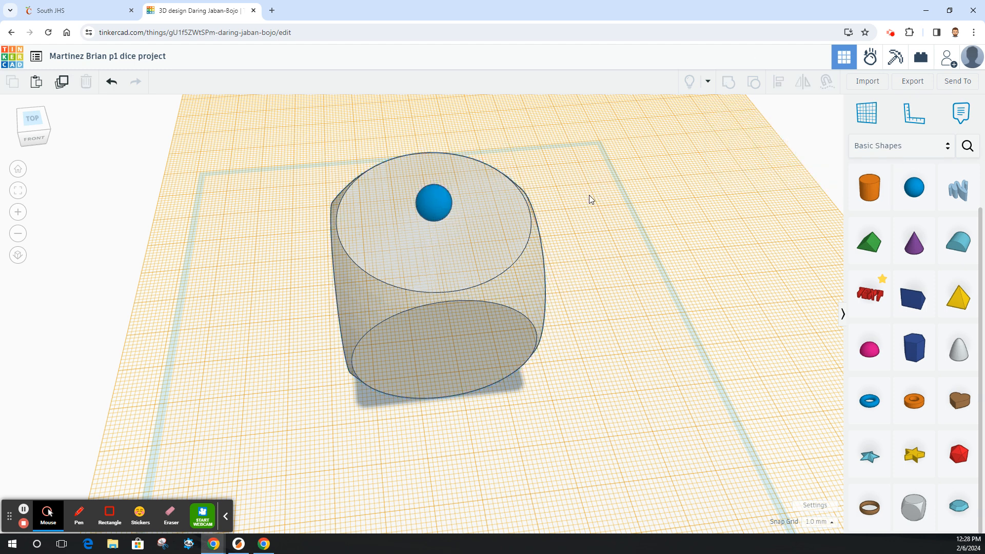
Make the sphere a hole and lower it to -5 mm into the dice's top face.
click(426, 202)
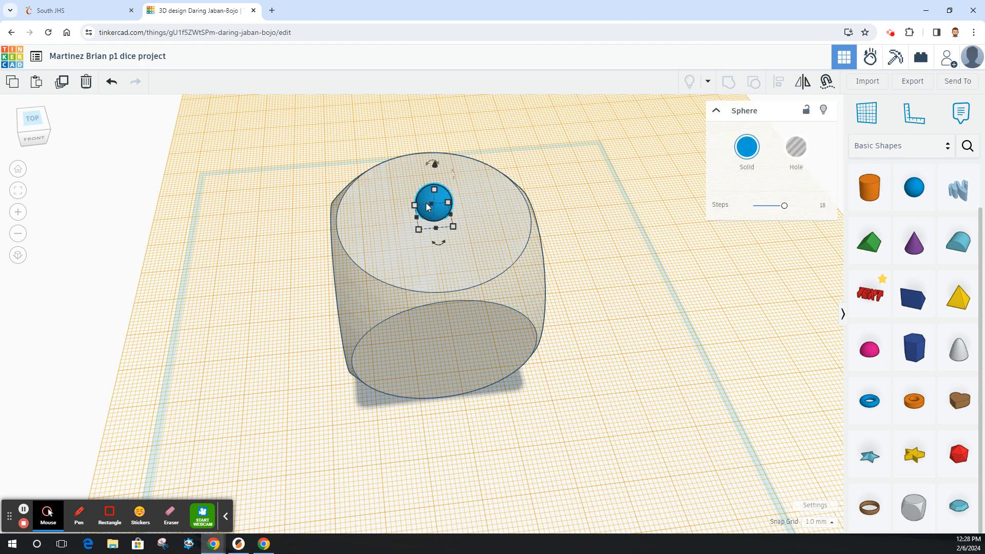
click(797, 150)
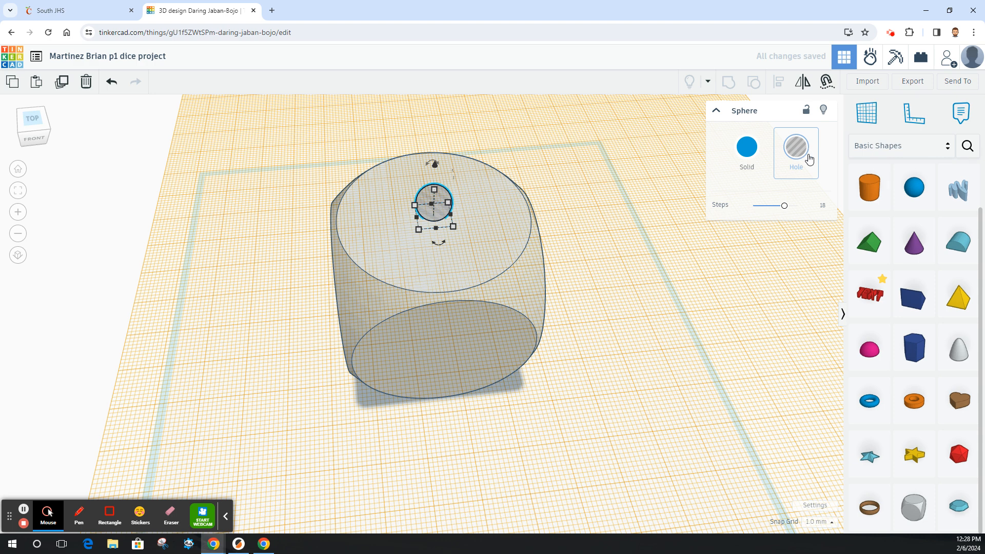
drag(435, 169, 435, 174)
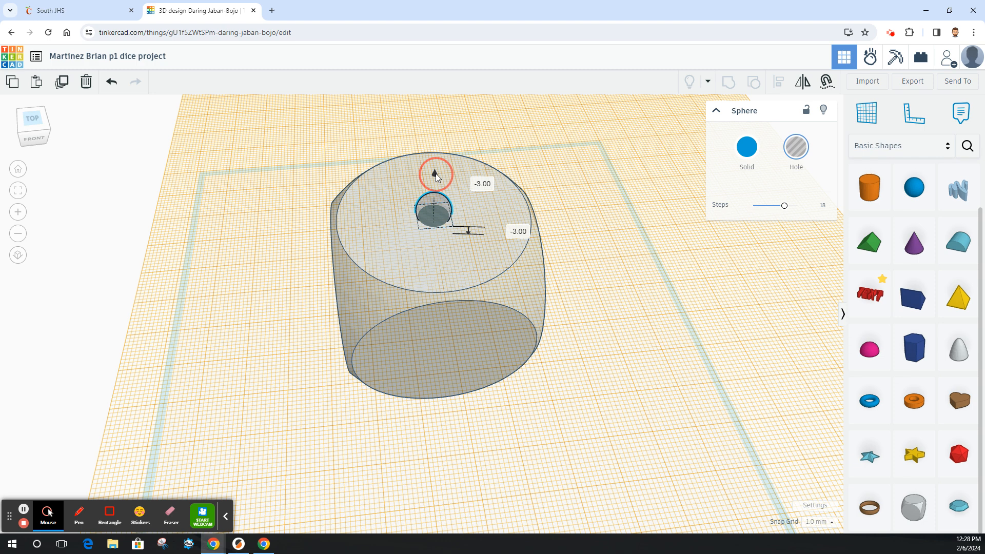
drag(435, 176, 436, 182)
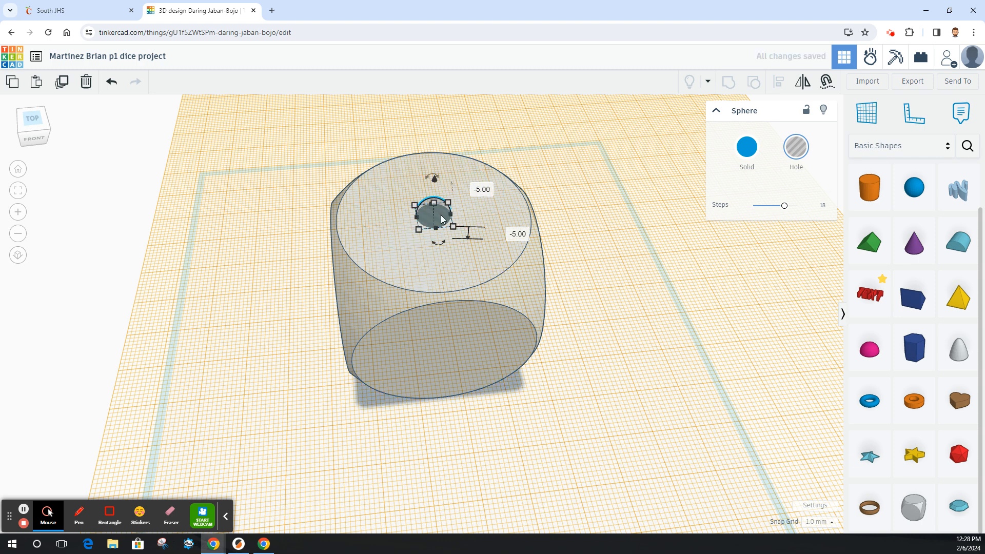
Group the dice with the sphere hole to cut the first pip into the top face.
shift+click(472, 168)
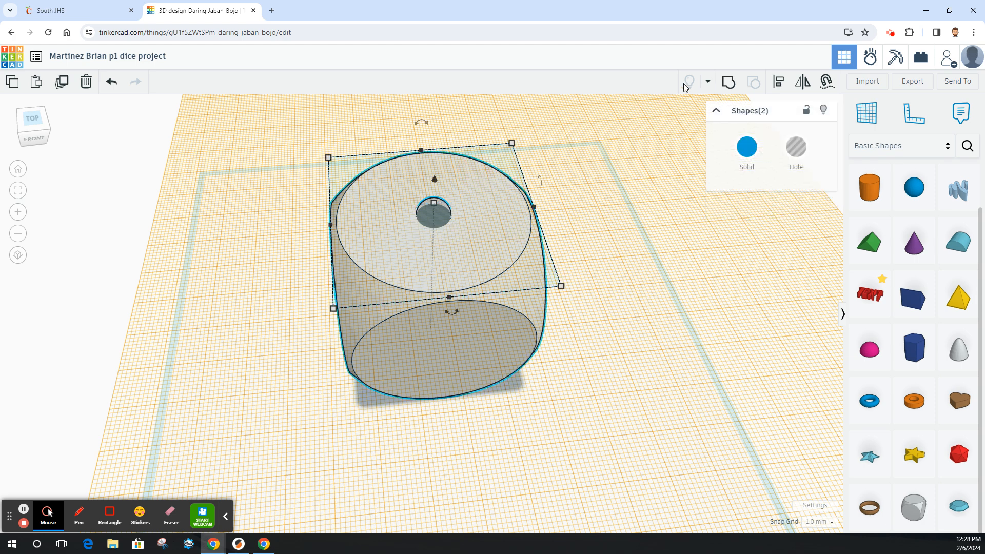
click(728, 81)
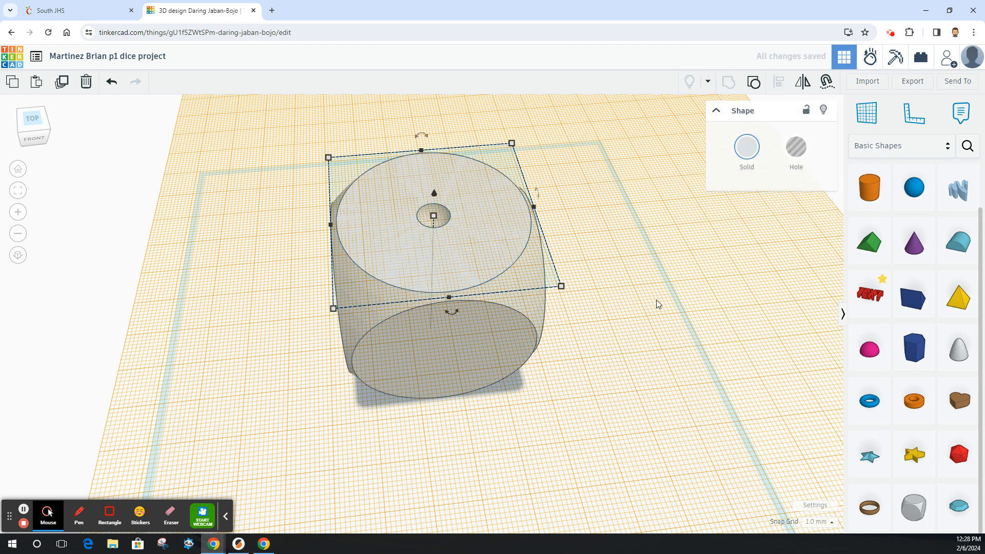
click(41, 125)
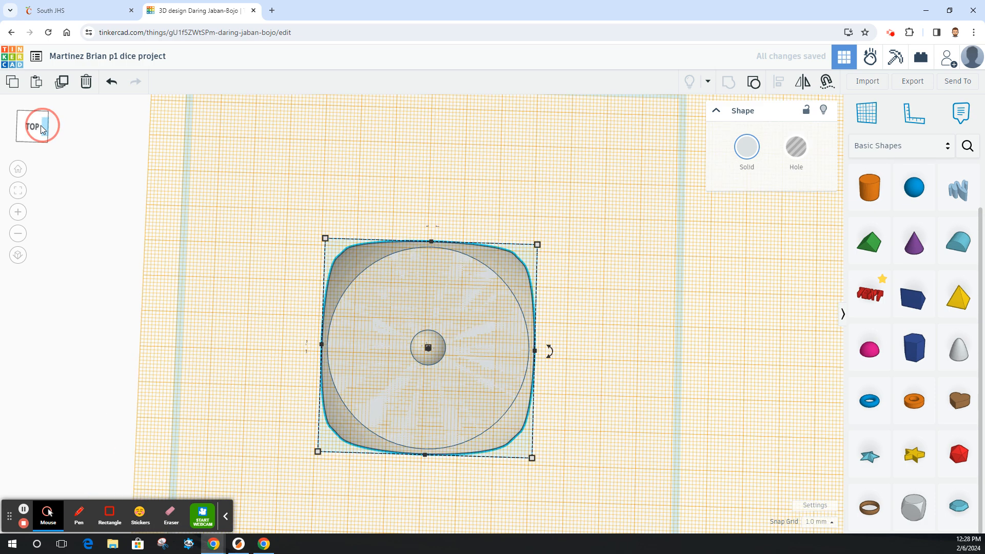
click(44, 121)
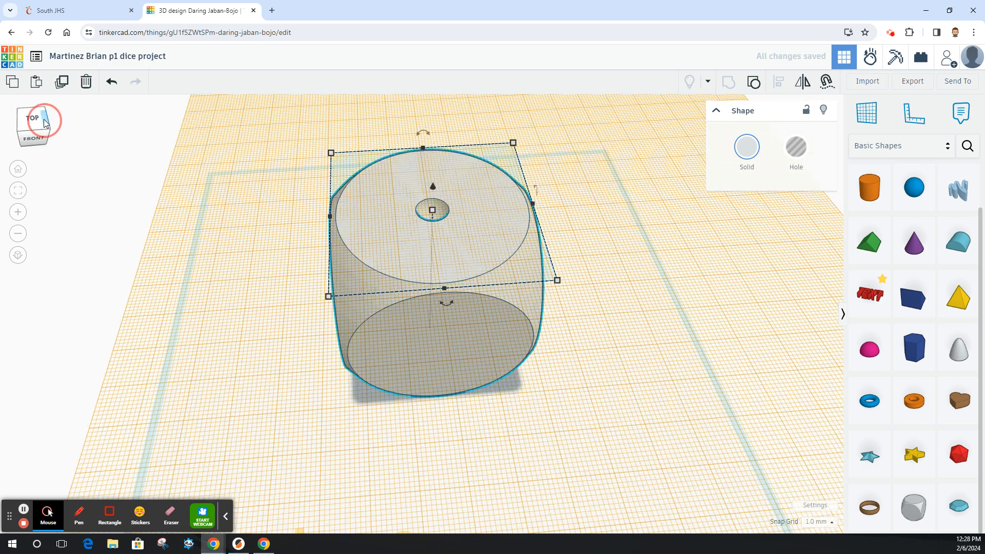
drag(45, 119, 44, 118)
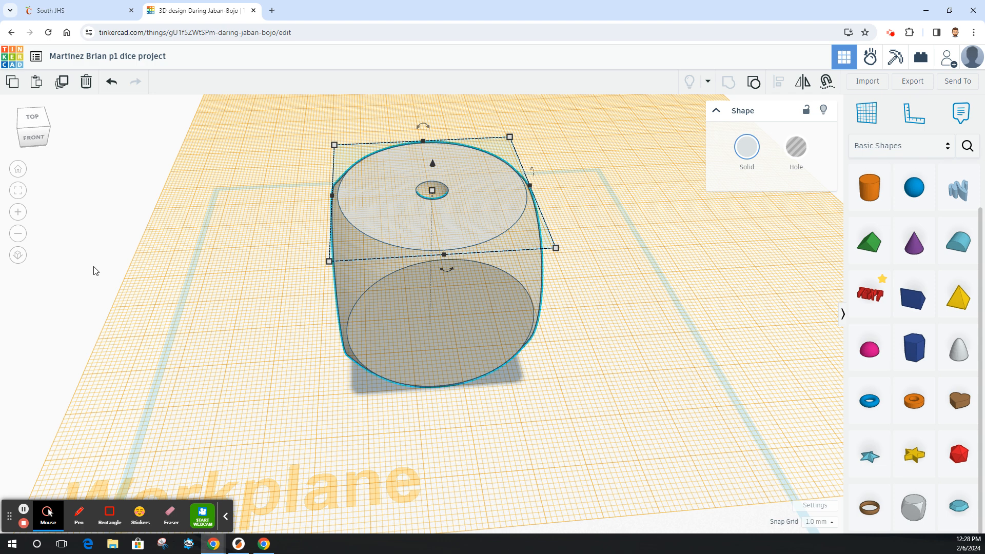
Place a workplane on the dice's front face.
click(866, 113)
click(438, 309)
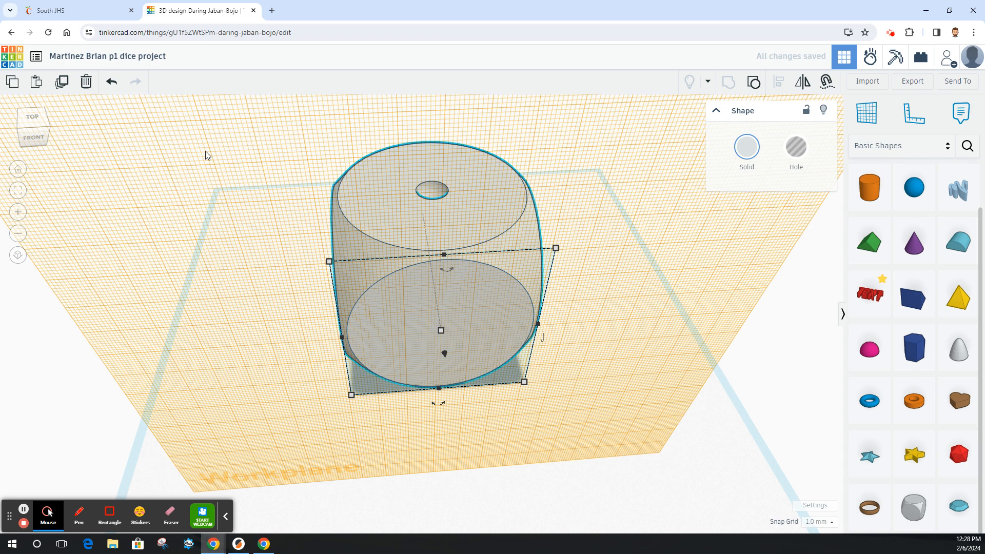
Place a sphere on the dice's front face and resize it to 10 mm.
click(32, 126)
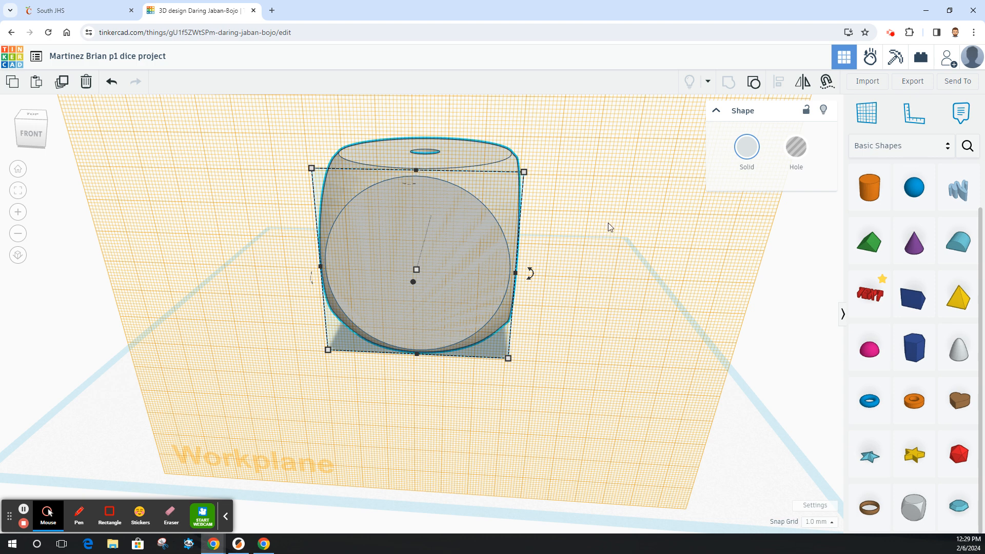
click(913, 187)
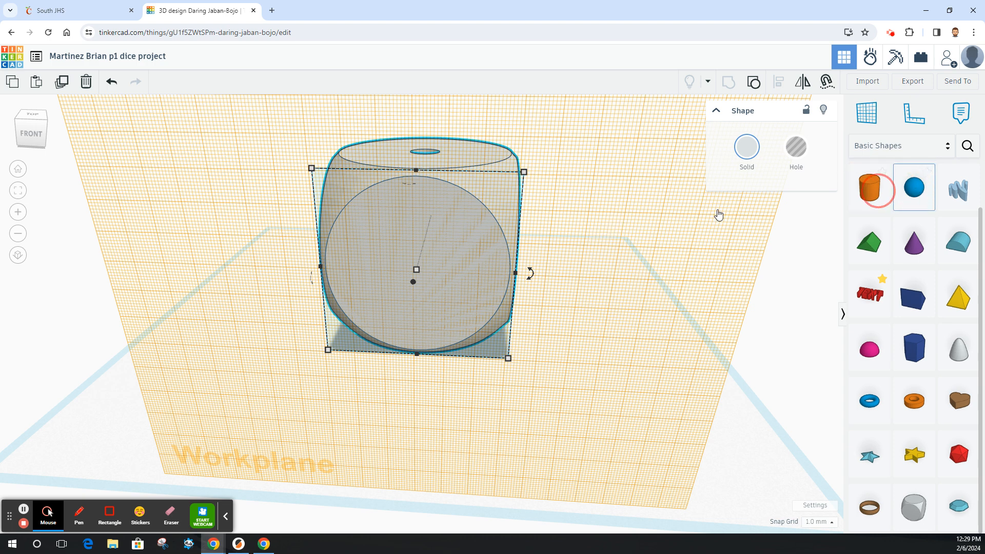
click(386, 221)
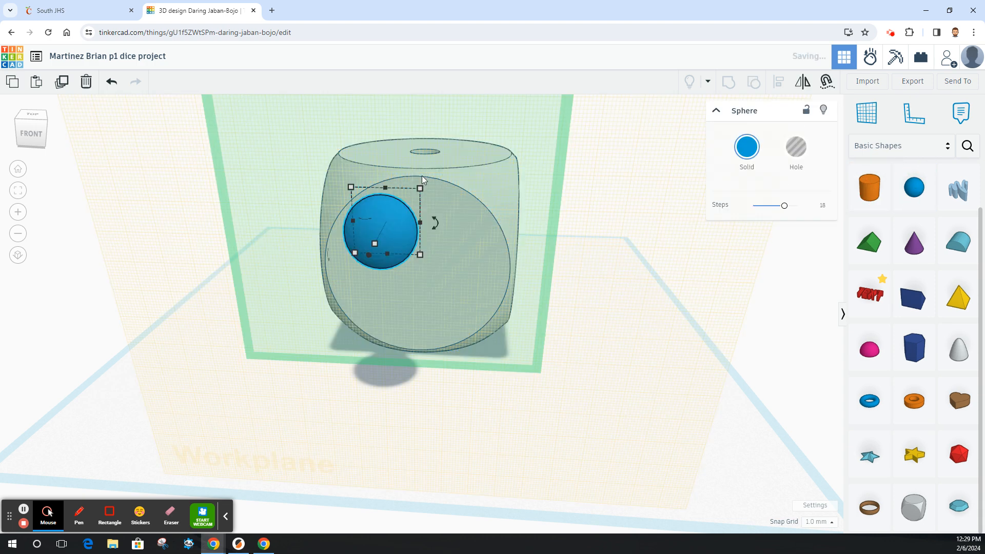
drag(419, 188, 388, 227)
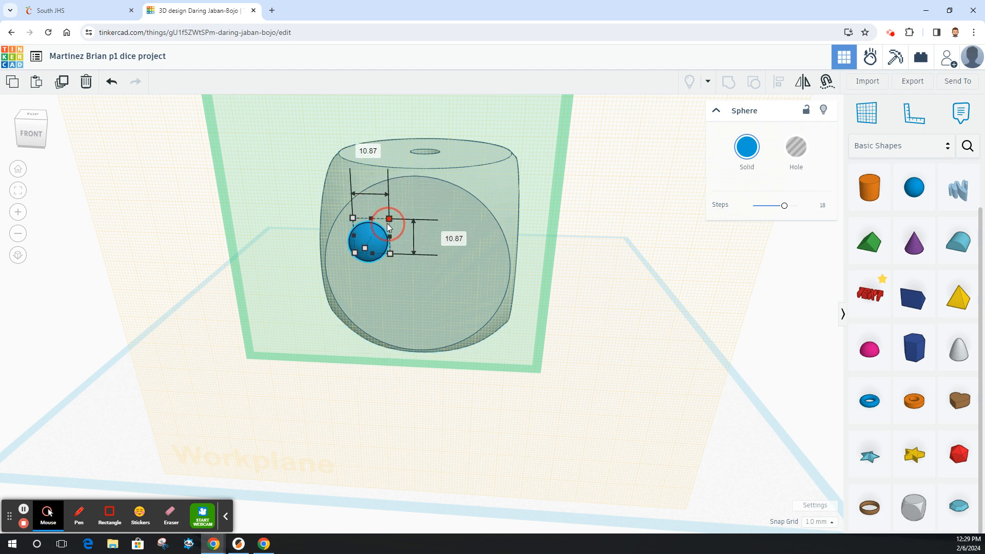
click(456, 239)
text(10)
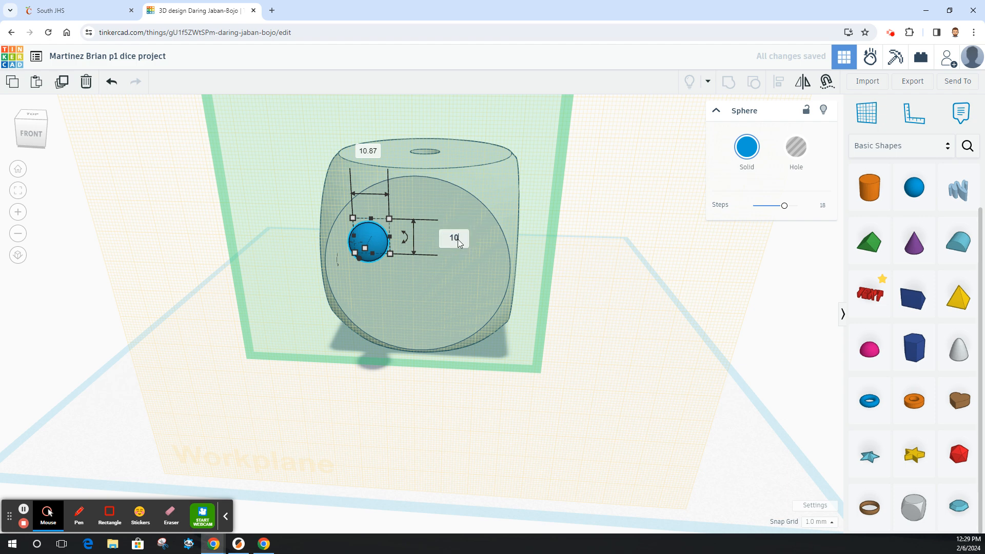
key(Return)
Move the sphere into the upper-left area of the front face.
click(400, 285)
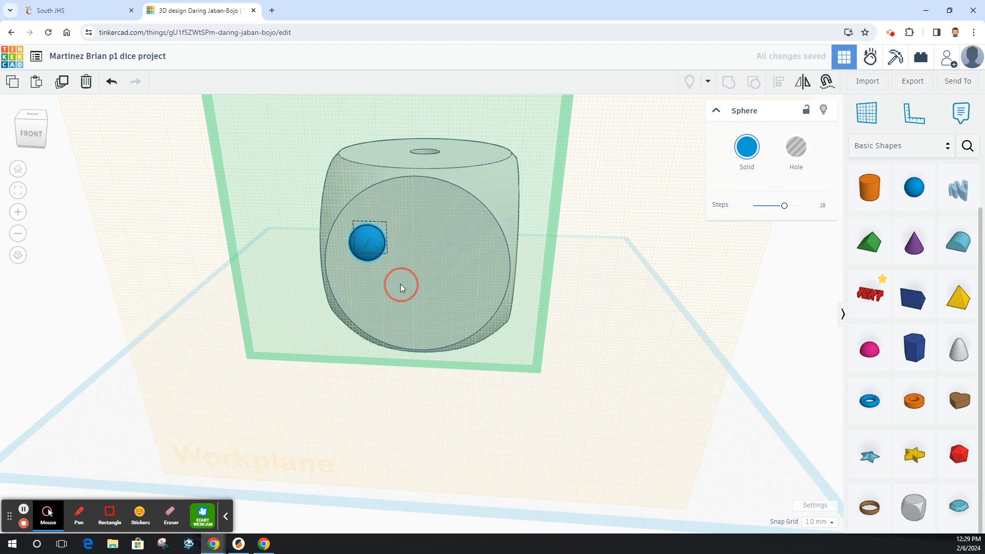
click(366, 250)
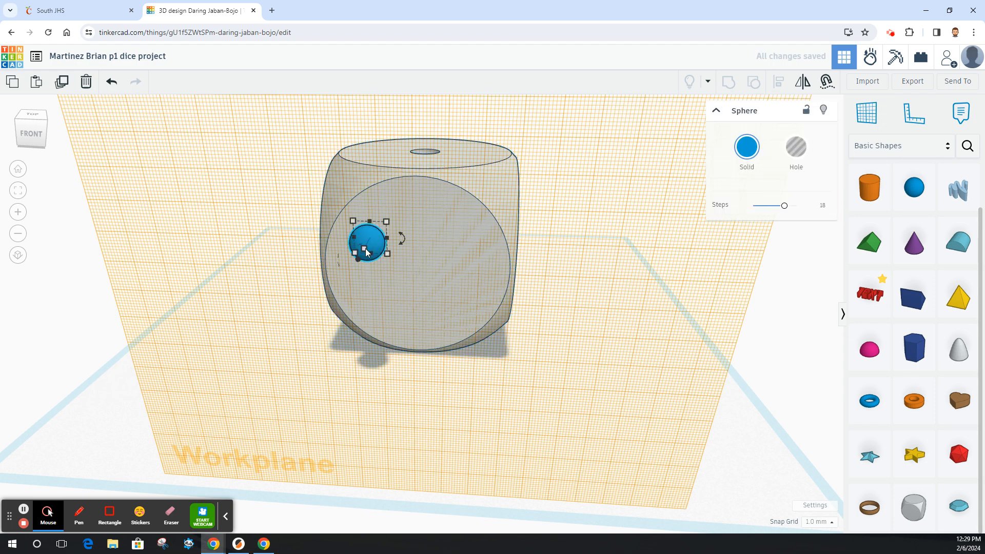
drag(364, 232, 365, 218)
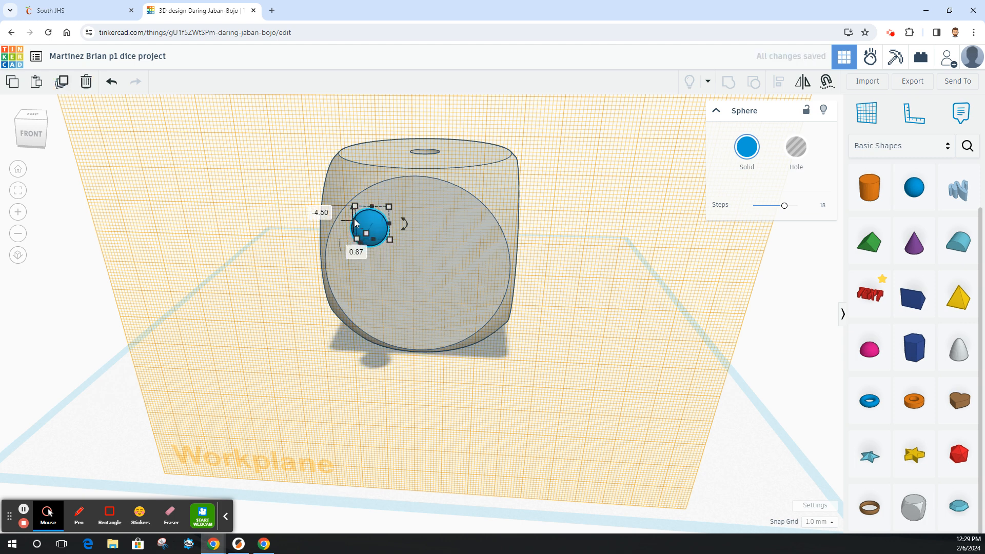
Duplicate the sphere and move the copy diagonally into the lower-right area of the front face.
click(61, 81)
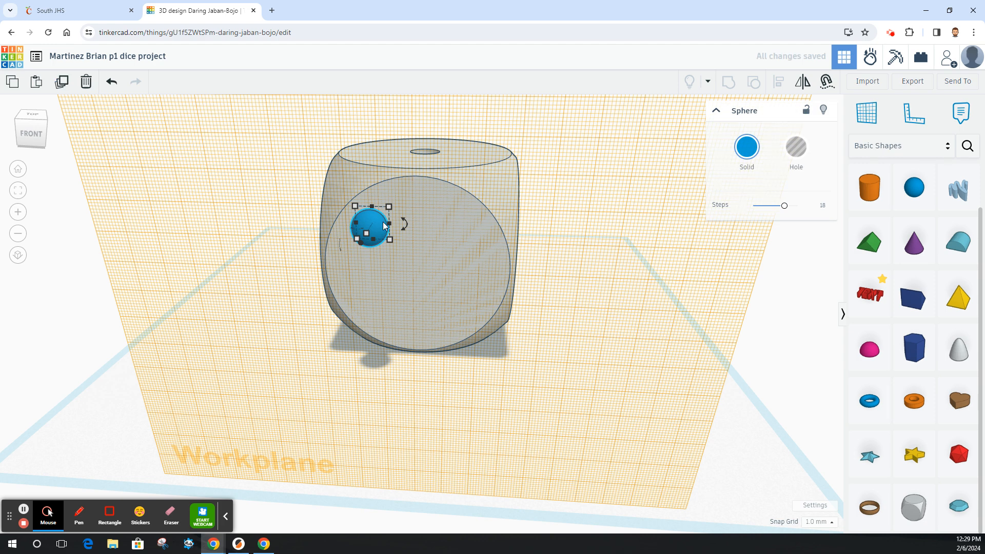
drag(383, 223, 388, 225)
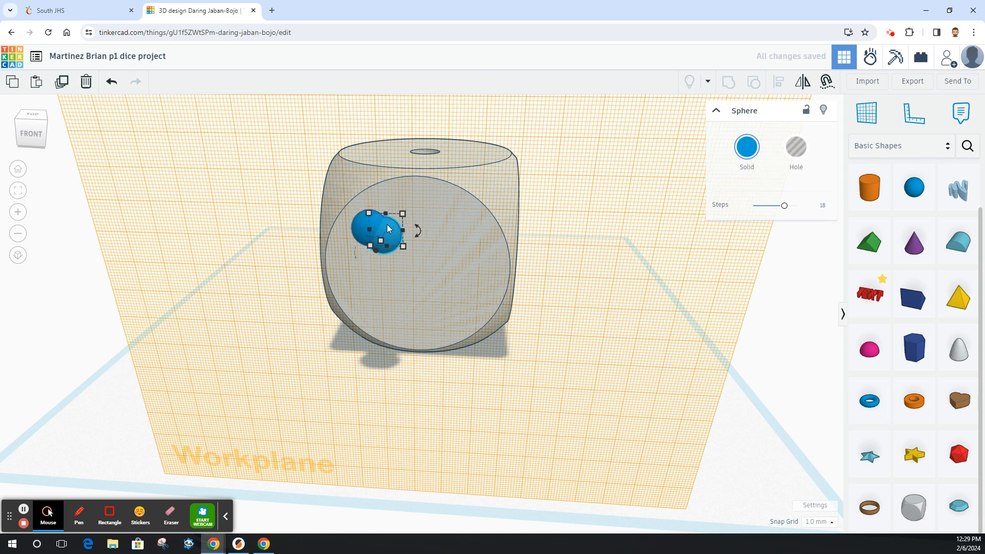
key(Right)
key(Right)
key(Right)
key(Right)
key(Right)
key(Down)
key(Down)
key(Down)
key(Down)
key(Down)
key(Down)
key(Down)
key(Down)
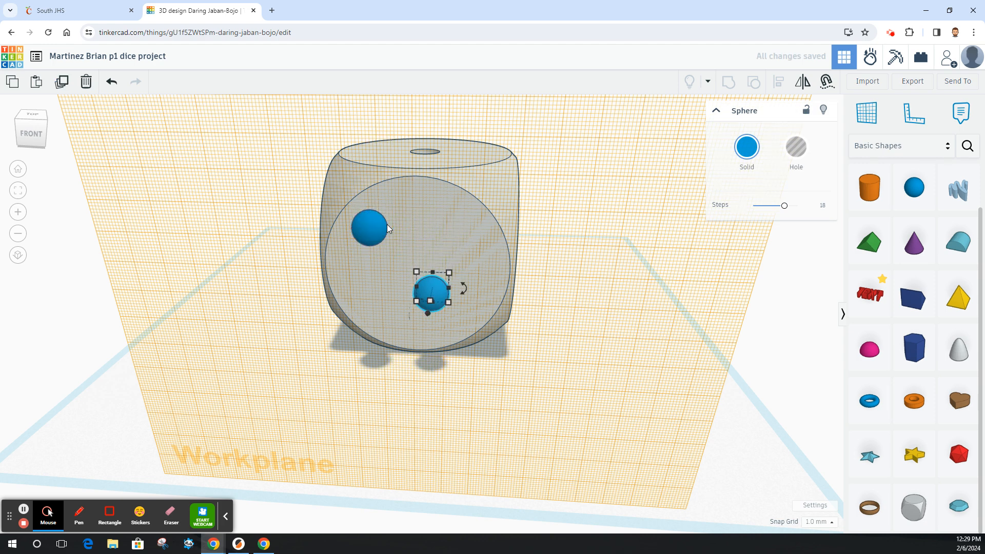
key(Right)
key(Right)
key(Down)
key(Down)
key(Right)
key(Right)
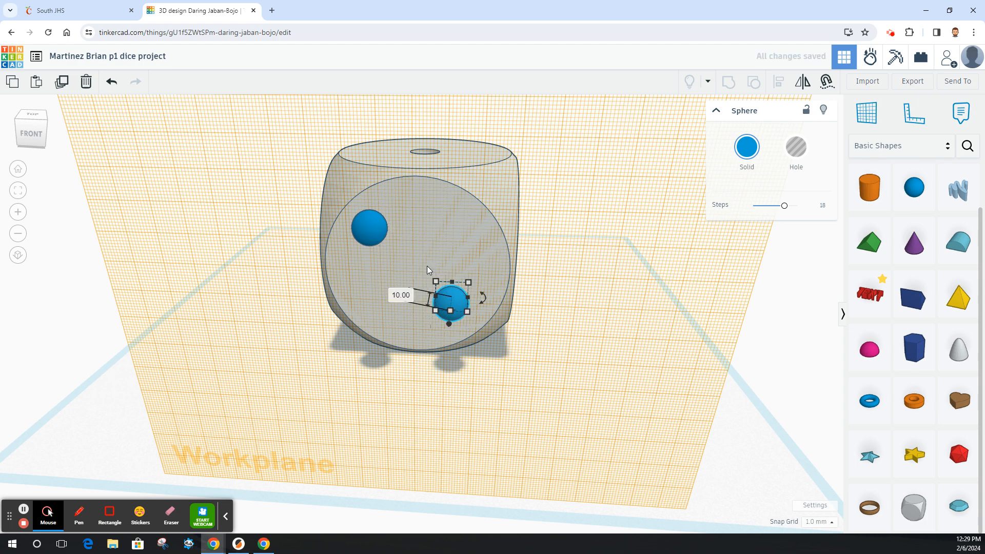
Group the two spheres and align the pair to the centre of the dice's front face.
shift+click(371, 227)
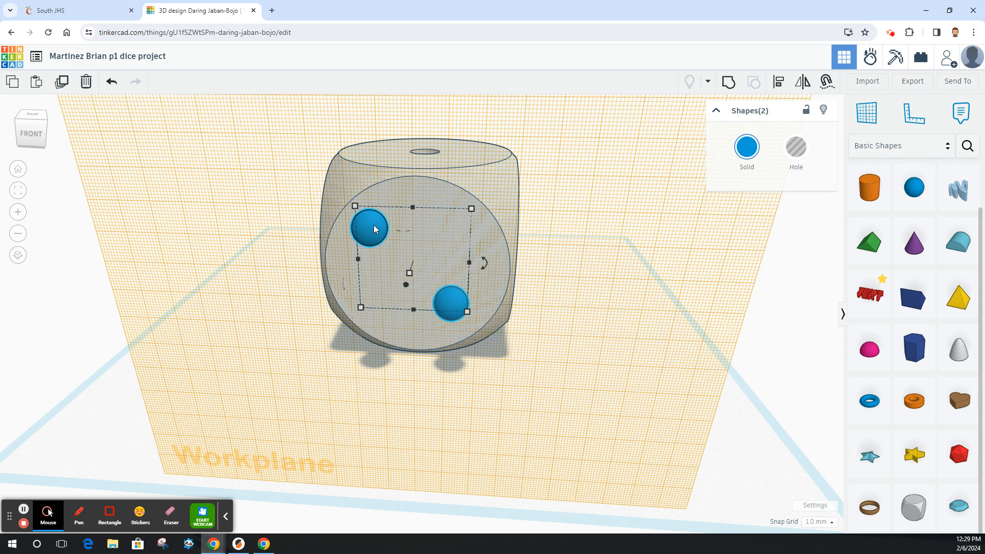
click(729, 83)
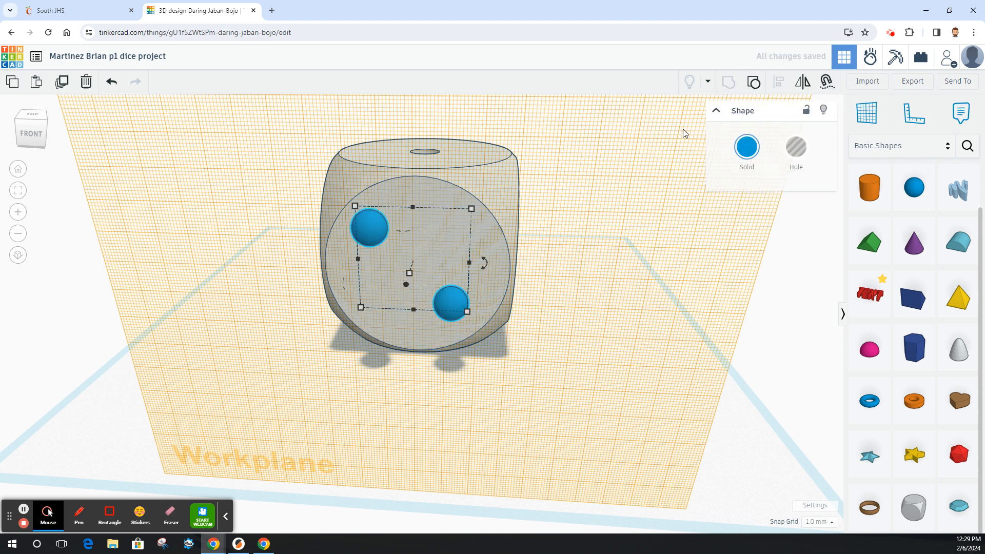
shift+click(444, 191)
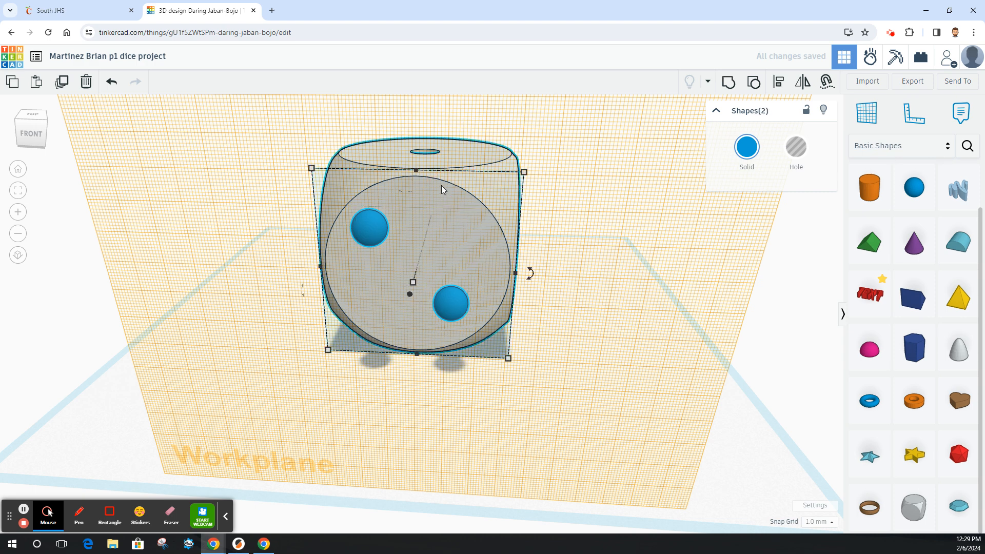
click(779, 86)
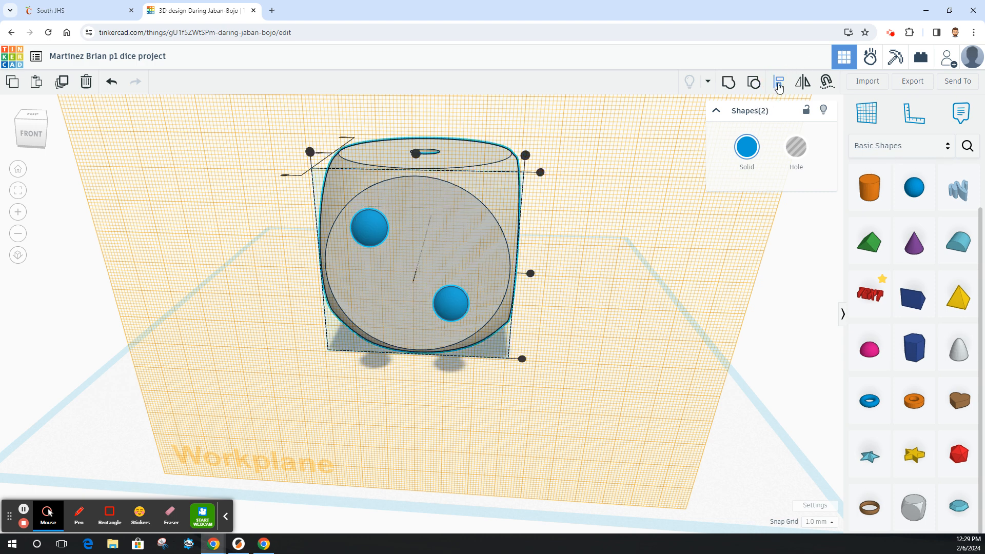
click(530, 273)
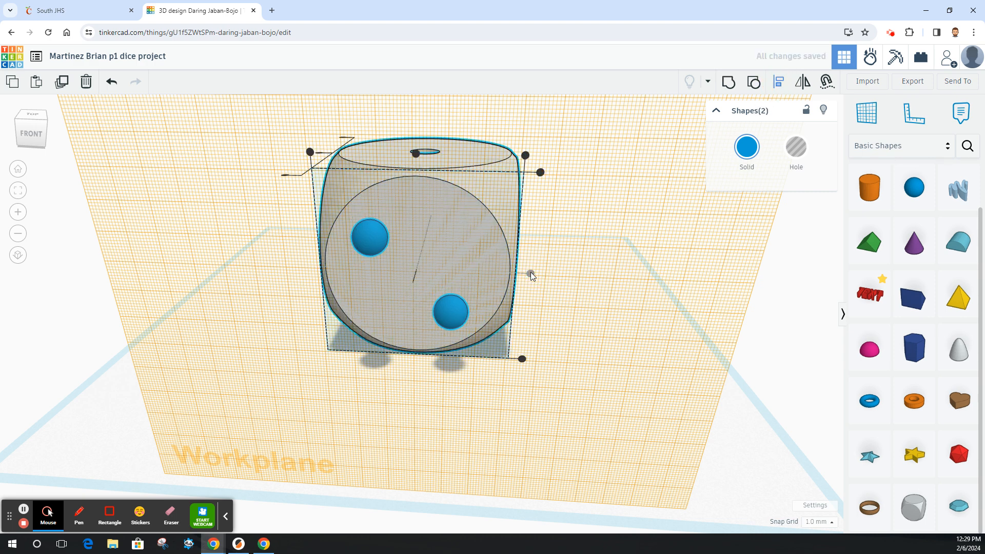
click(415, 152)
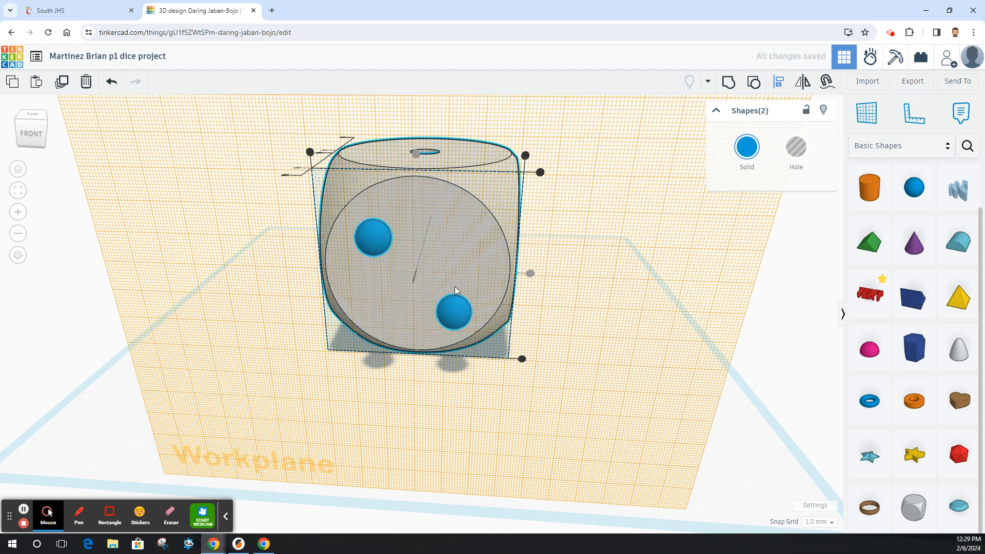
click(609, 330)
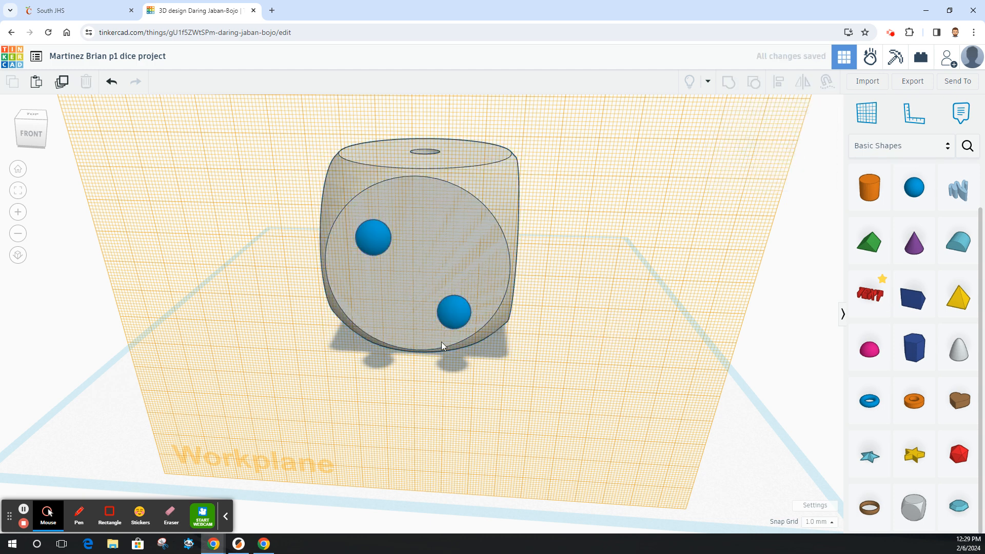
Make the sphere pair a hole and sink it to -5 mm into the front face.
click(453, 312)
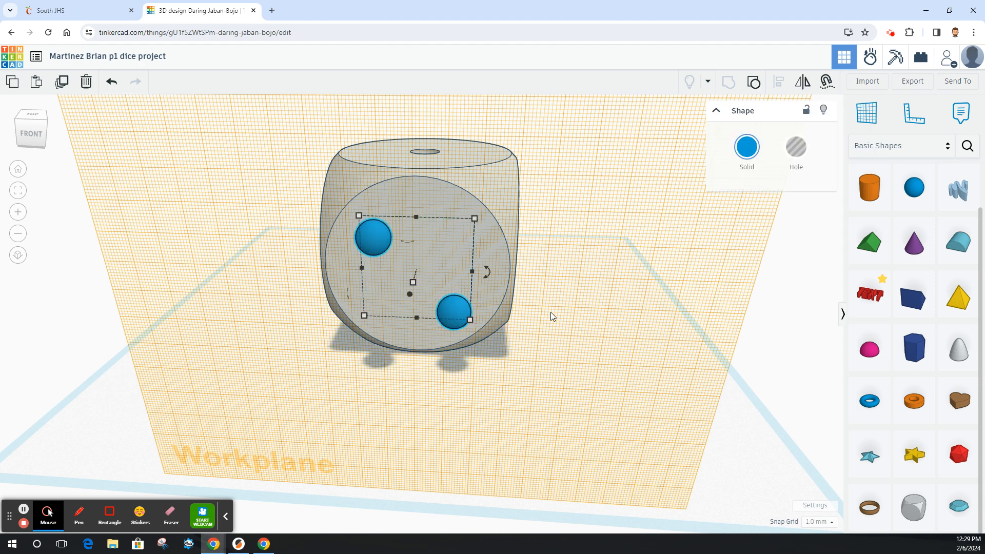
click(796, 151)
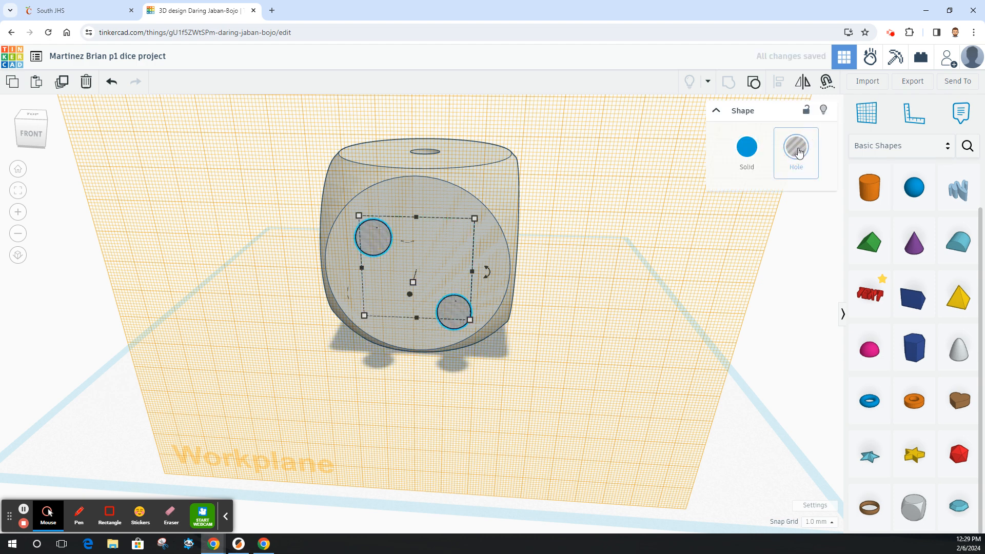
click(36, 128)
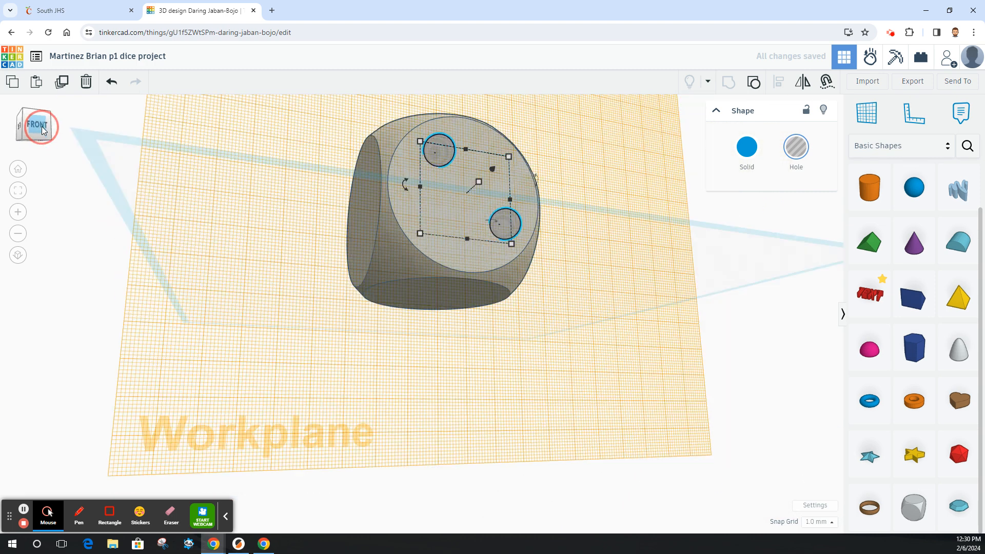
drag(41, 126, 58, 139)
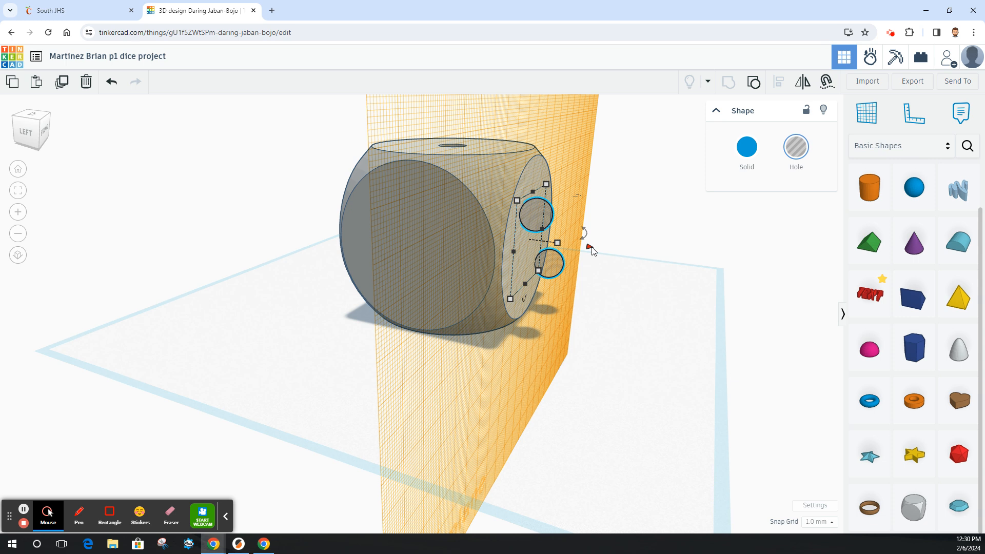
drag(592, 250, 574, 247)
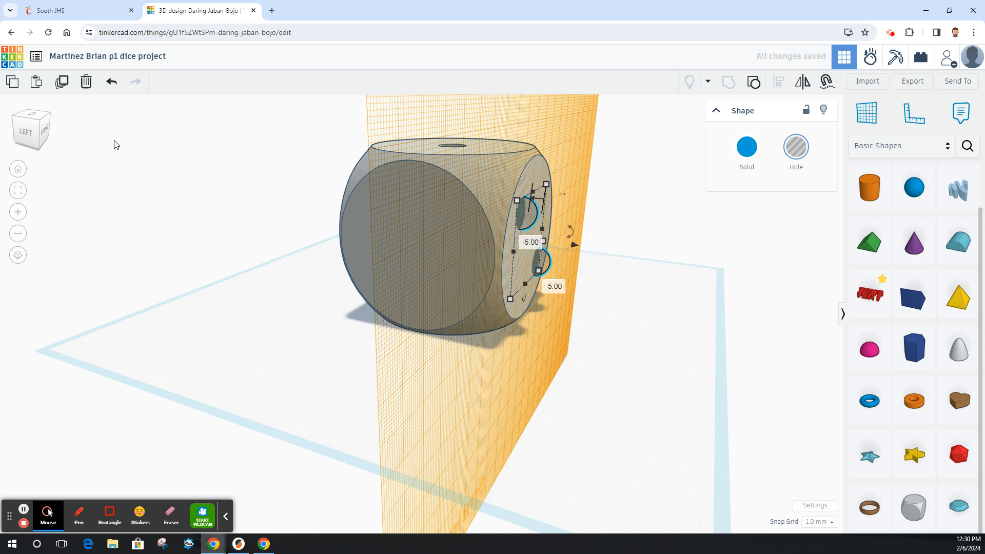
Group the dice with the sphere holes to cut two pips into the front face.
click(46, 132)
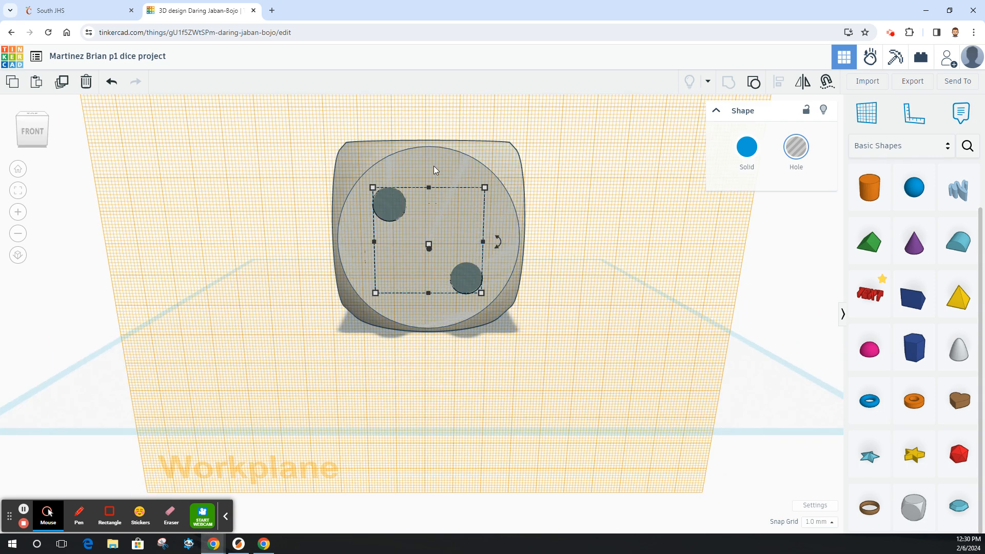
shift+click(437, 160)
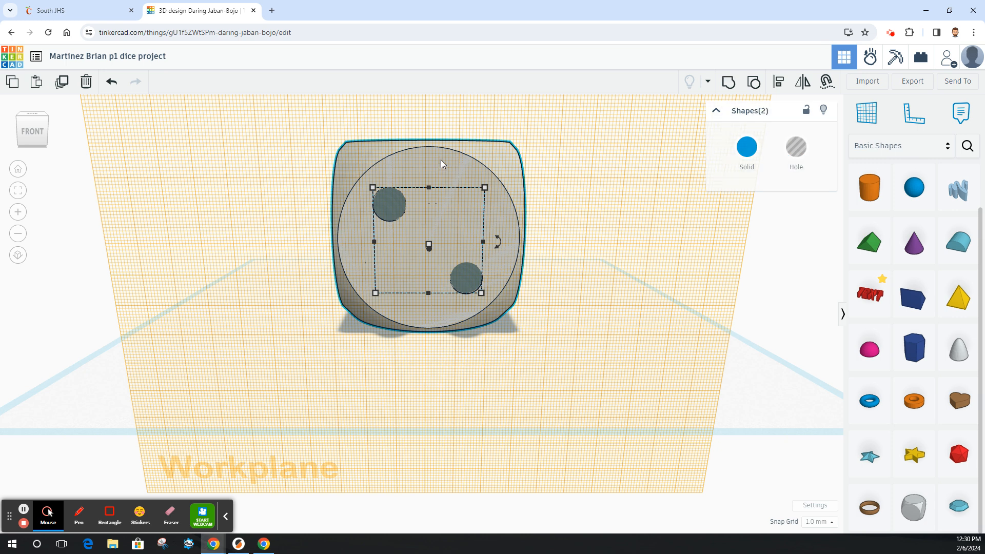
click(728, 81)
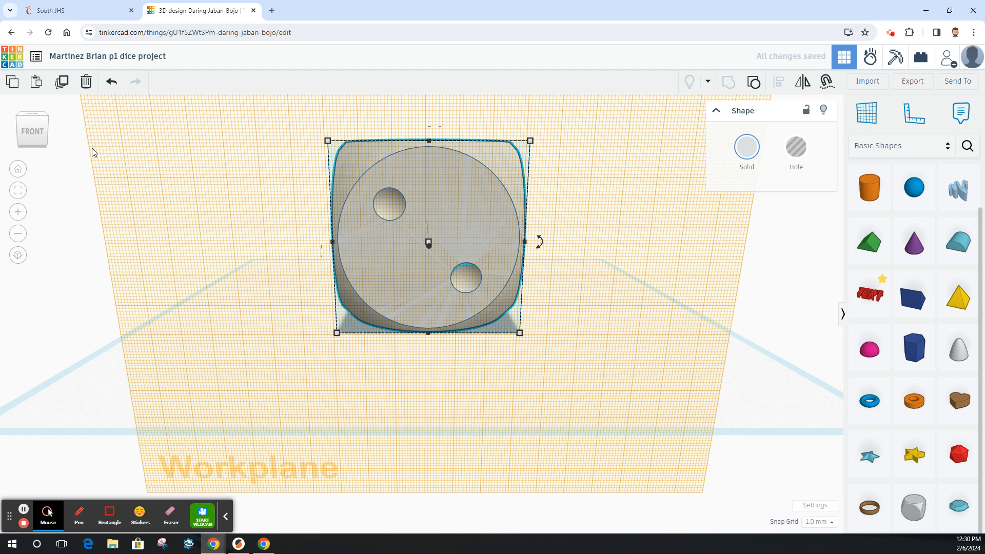
Place a workplane on the dice's right face.
click(42, 128)
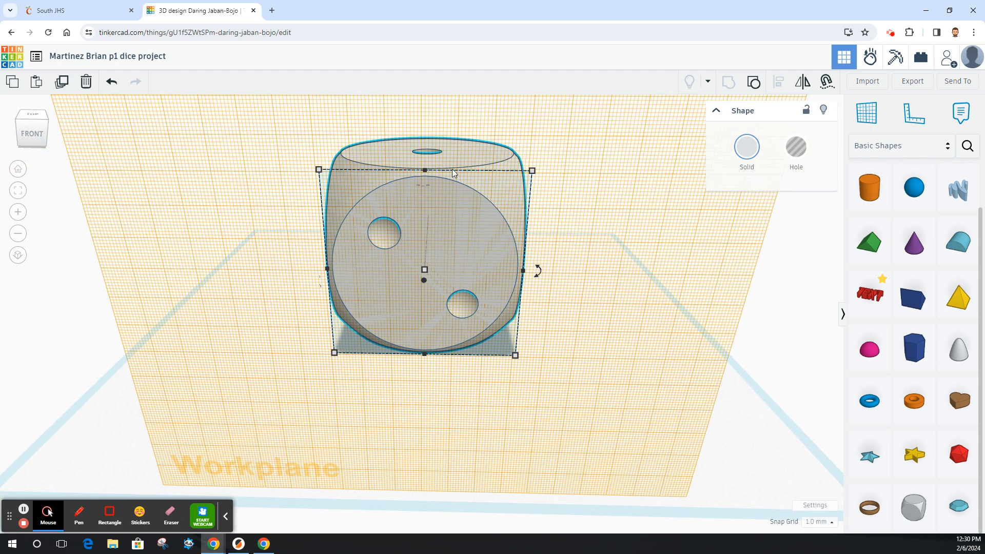
mouse_move(460, 153)
mouse_down()
mouse_move(448, 156)
mouse_move(466, 160)
mouse_up()
click(36, 130)
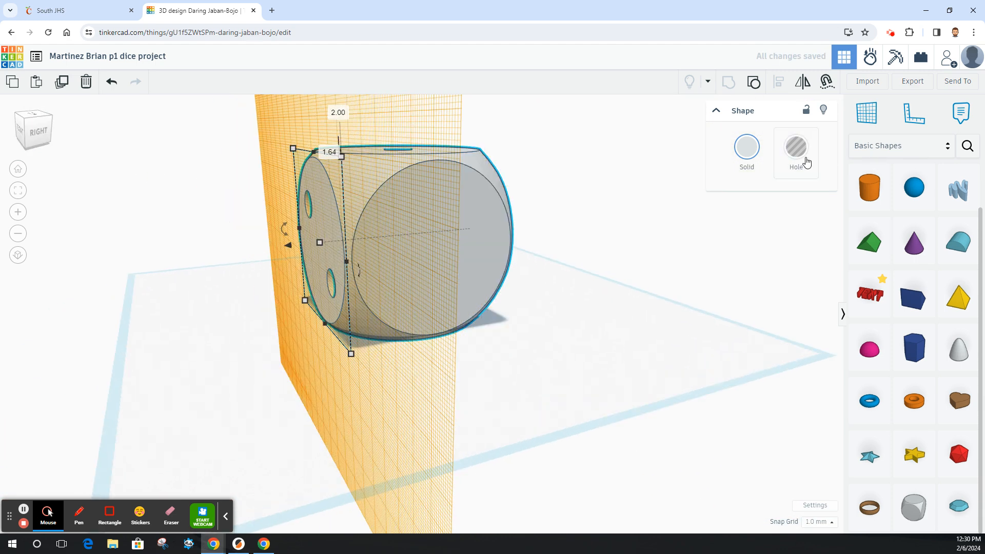
drag(861, 115, 420, 238)
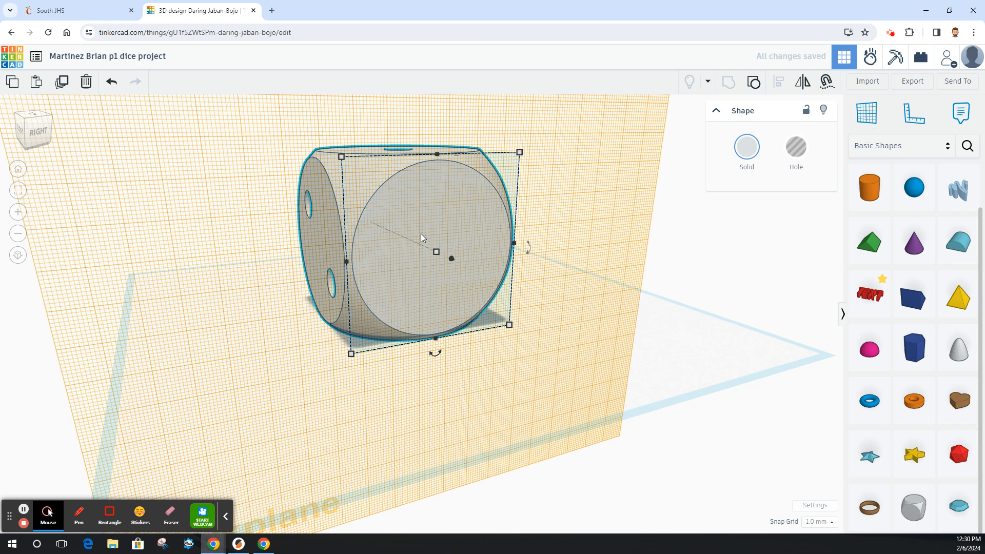
Place a sphere on the right face and resize it to 10 mm.
drag(915, 190, 399, 294)
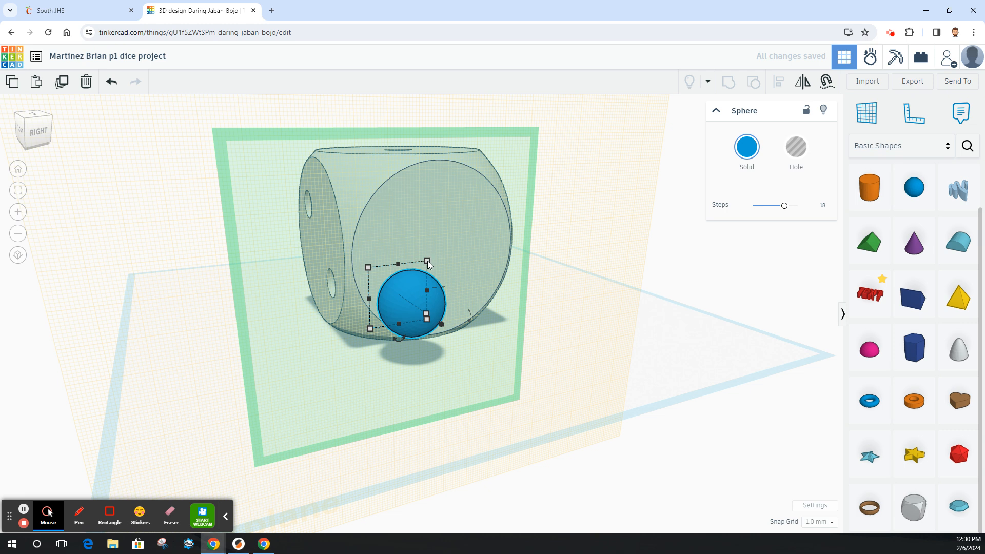
drag(426, 260, 399, 296)
click(458, 301)
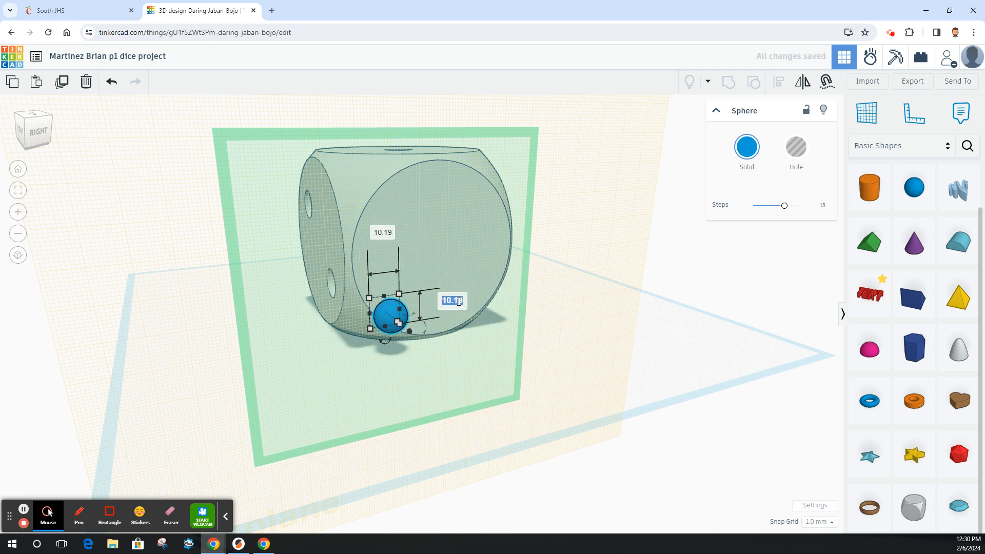
text(10)
key(Return)
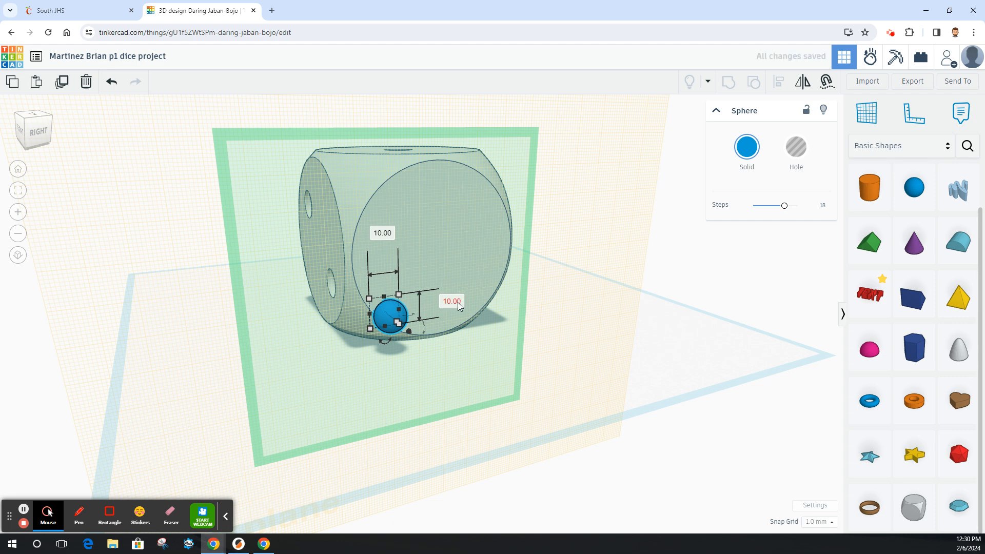
Duplicate the sphere and move the copy up and right toward the centre of the right face.
click(62, 81)
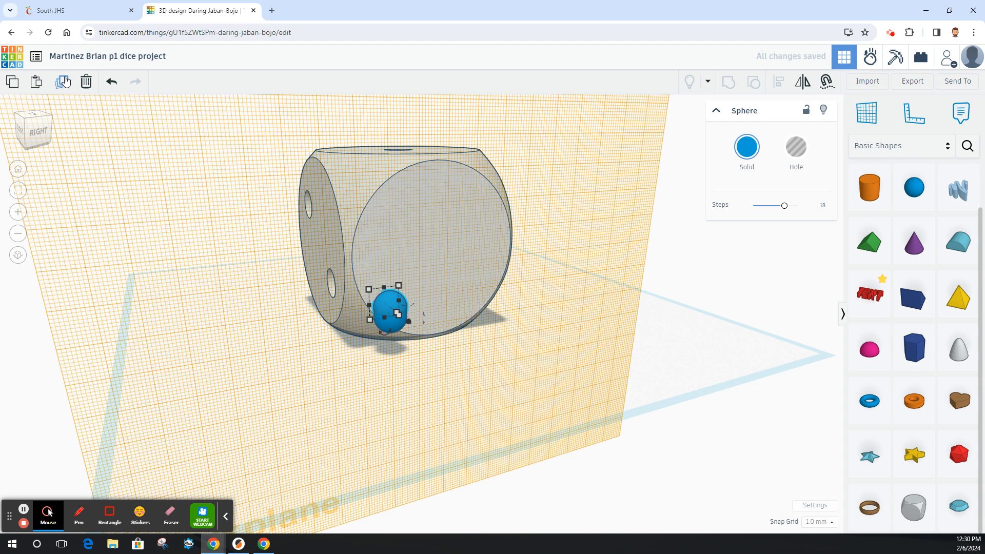
key(Right)
key(Right)
key(Right)
key(Right)
key(Right)
key(Right)
key(Right)
key(Right)
key(Right)
key(Right)
key(Up)
key(Up)
key(Up)
key(Up)
key(Up)
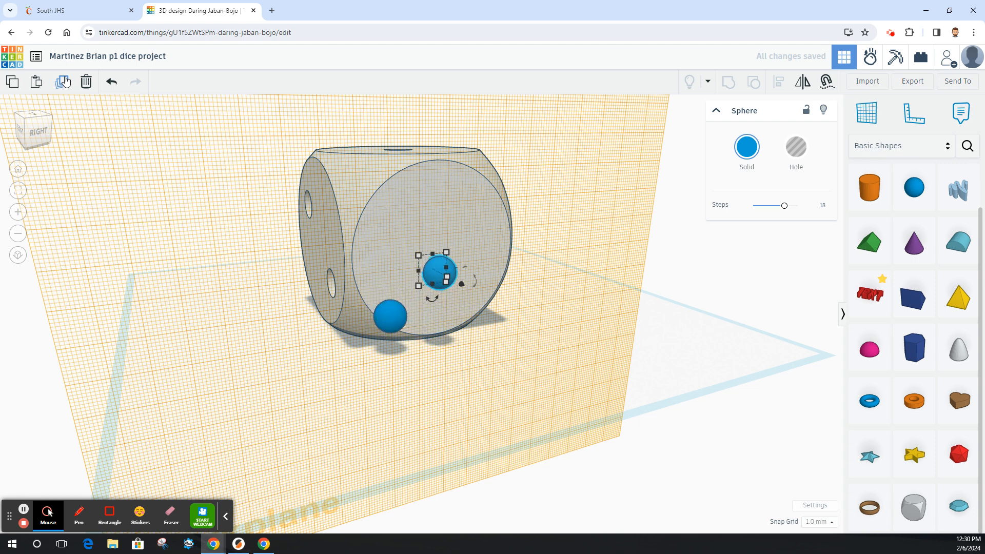
key(Up)
key(Up)
key(Up)
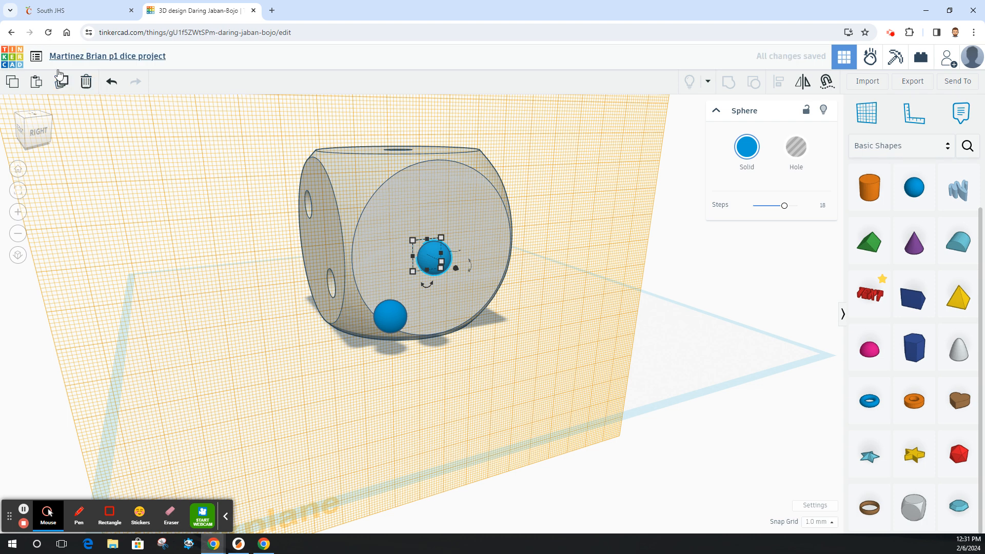
Duplicate the centre sphere and place the copy near the upper-right corner of the dice's right face.
click(62, 85)
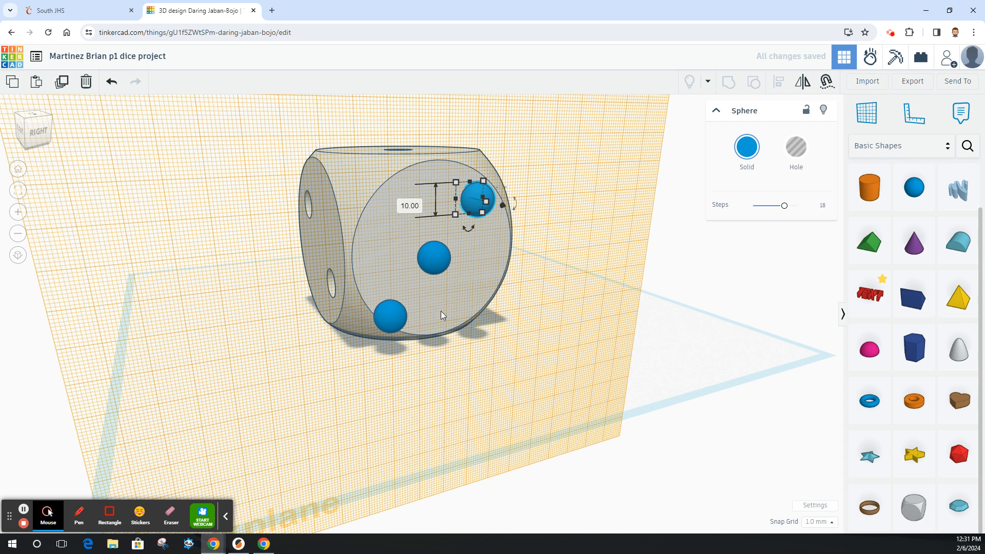
click(37, 139)
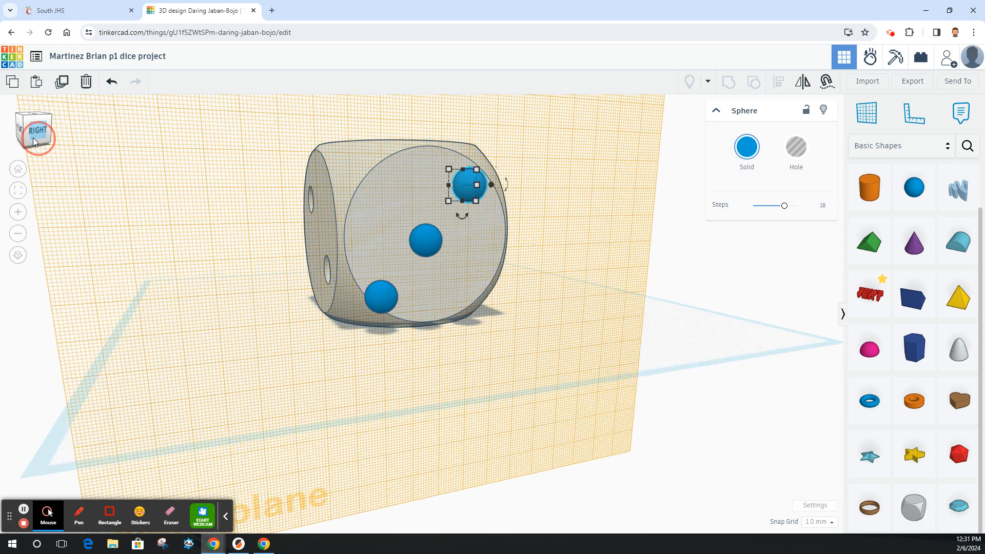
drag(32, 138, 35, 139)
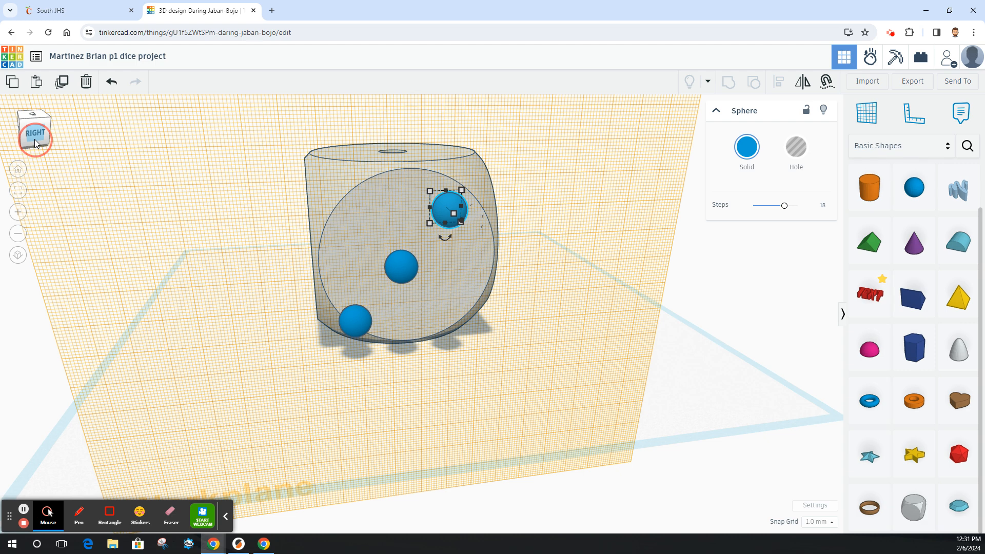
Select the three spheres on the right face and group them together.
shift+click(401, 262)
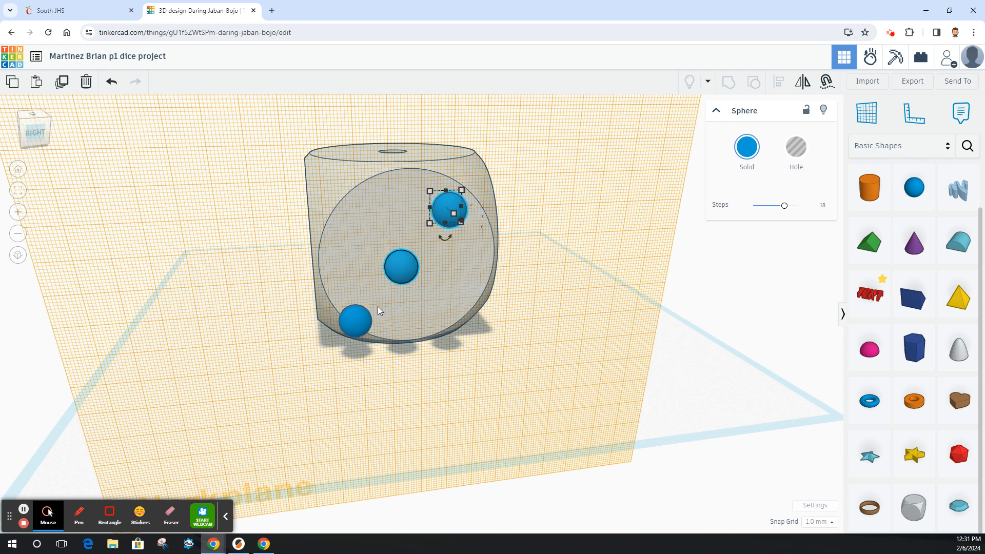
shift+click(355, 322)
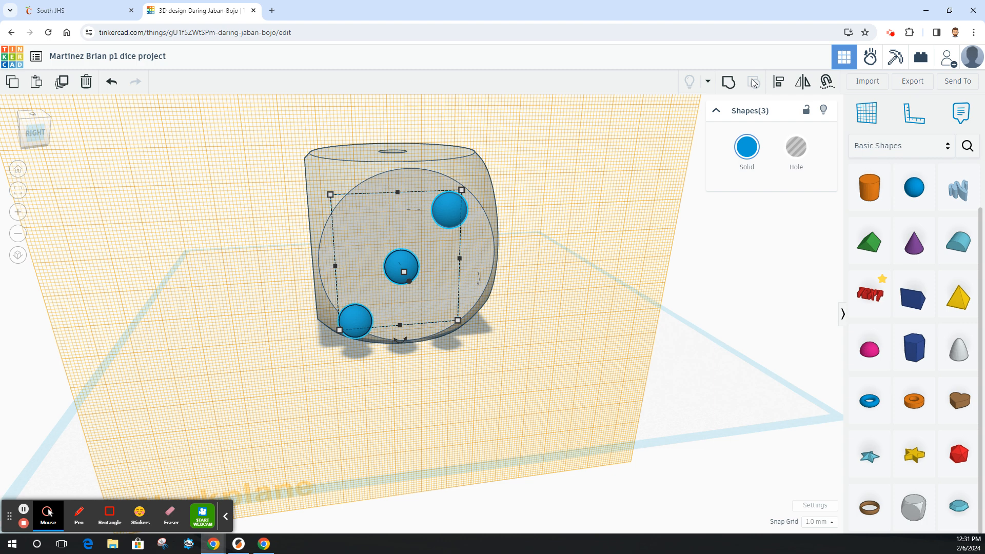
click(728, 82)
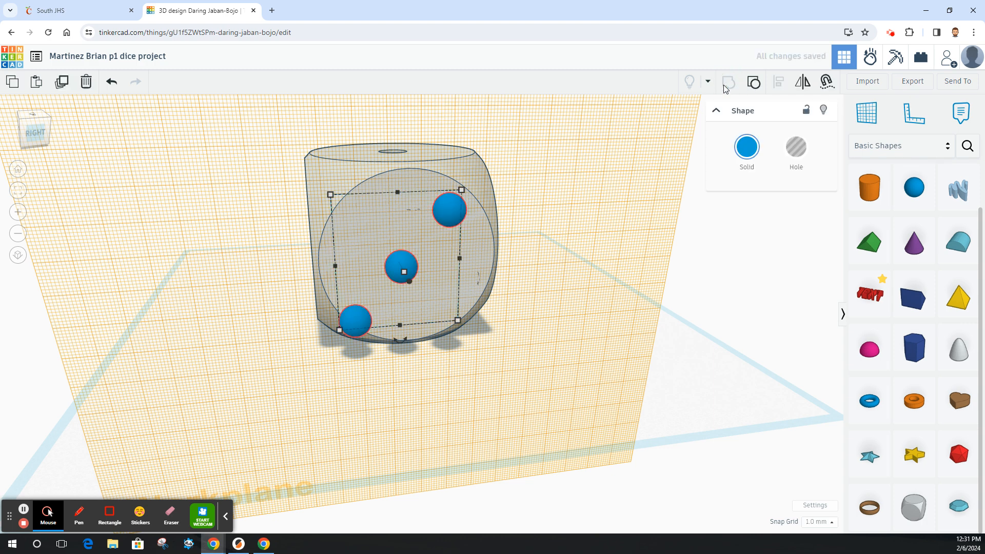
Align the sphere group with the dice so the pips are centred on the right face.
shift+click(456, 166)
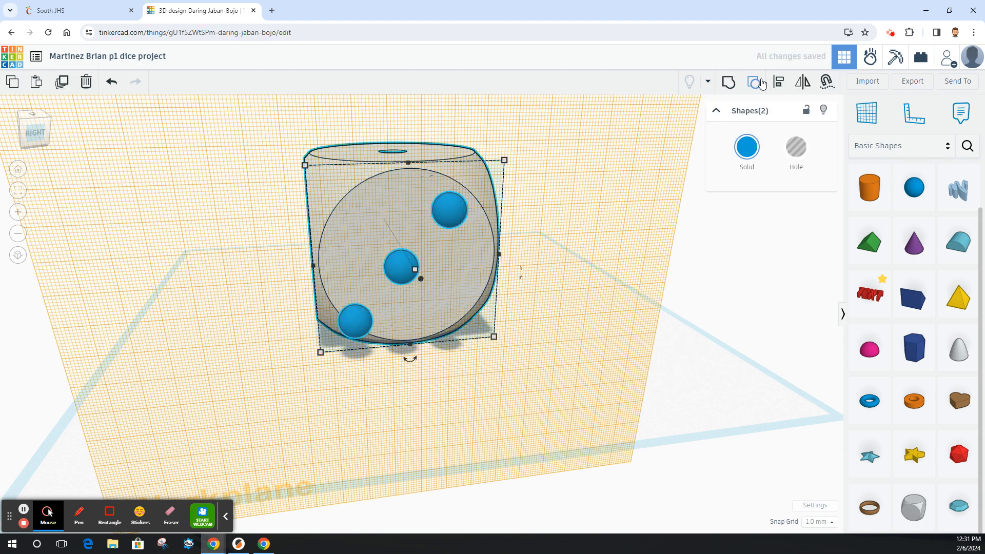
click(778, 82)
click(407, 147)
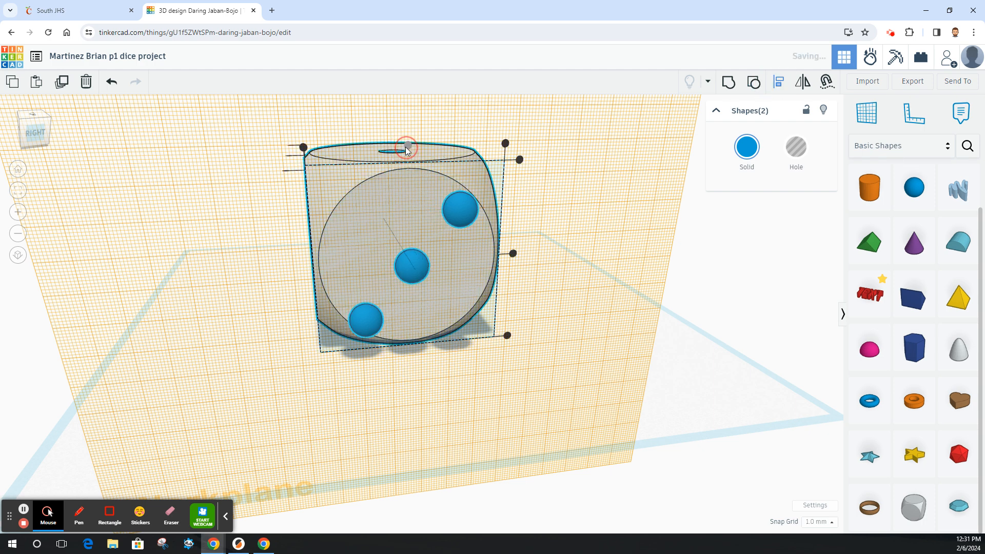
click(513, 254)
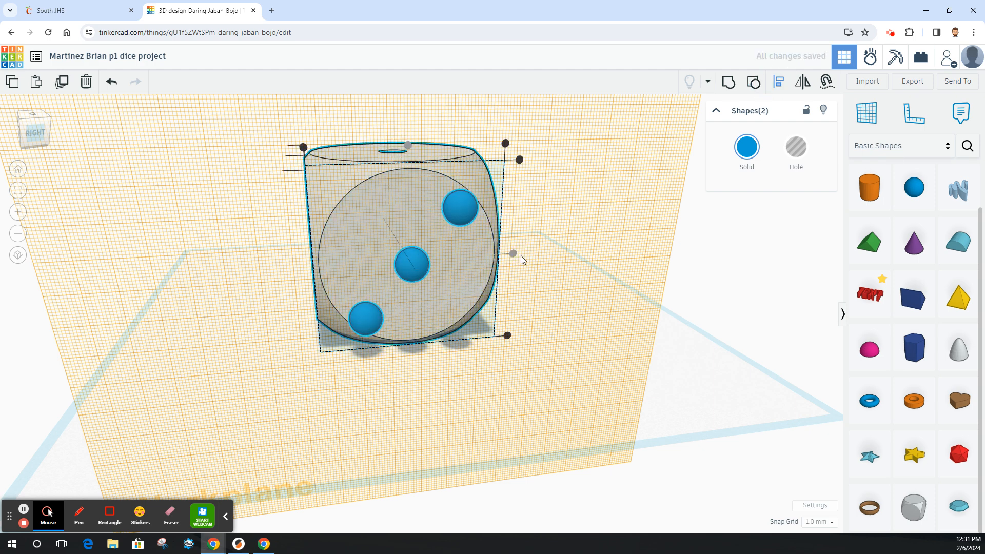
click(794, 150)
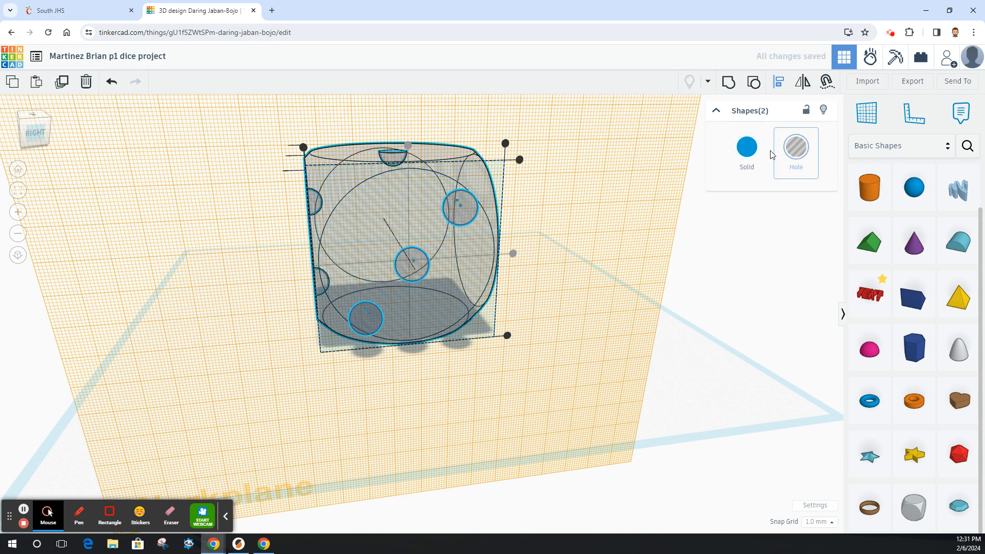
click(747, 147)
click(581, 321)
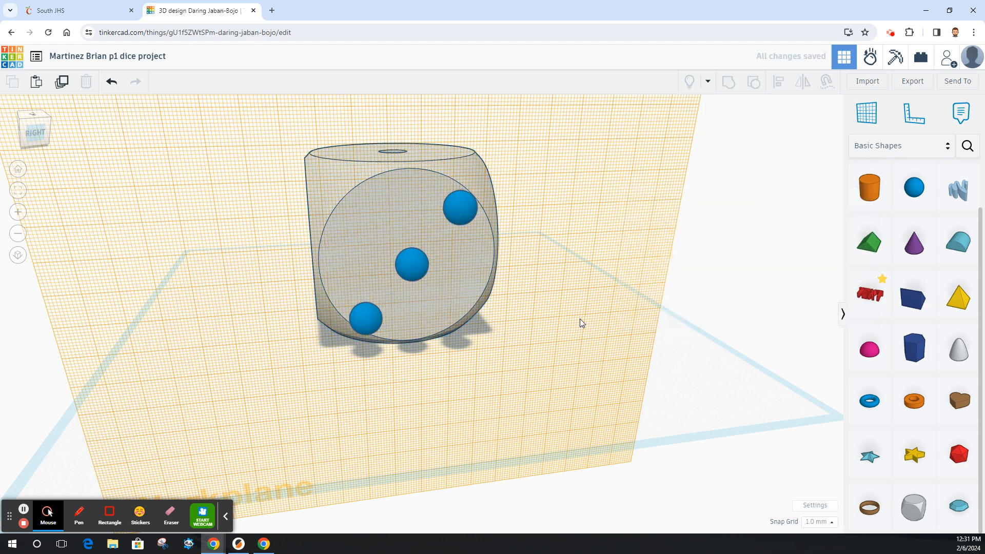
Convert the sphere group into a hole and push it about 5 mm into the right face.
click(470, 207)
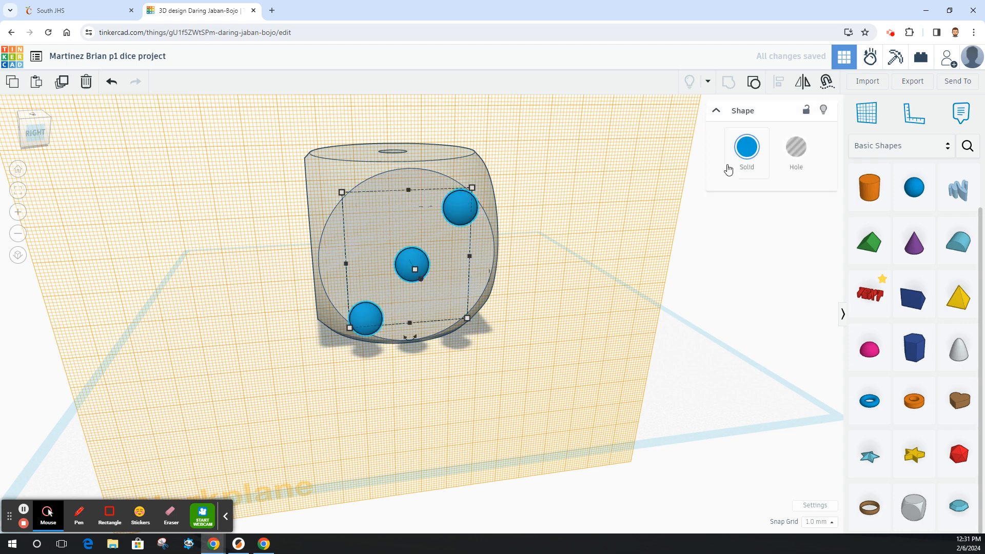
click(796, 147)
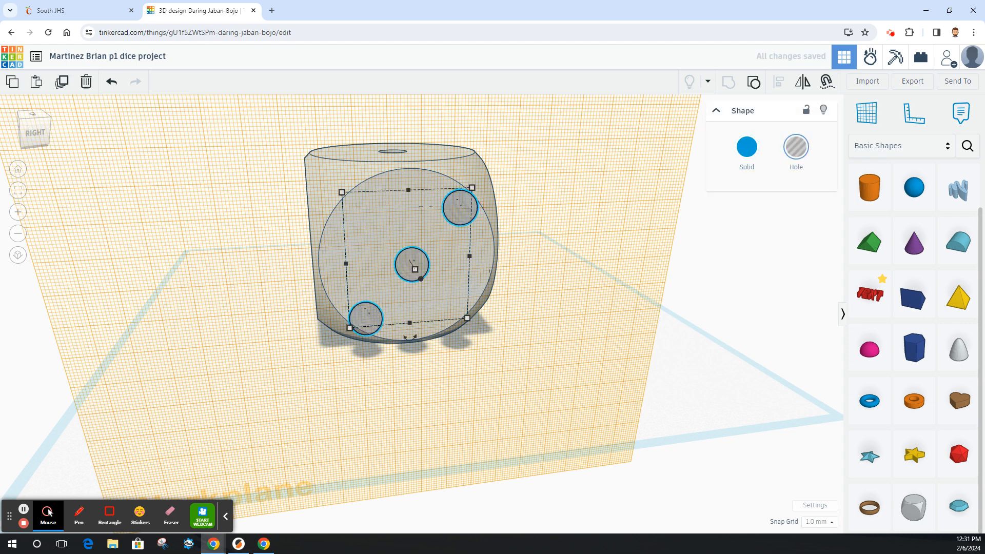
click(49, 131)
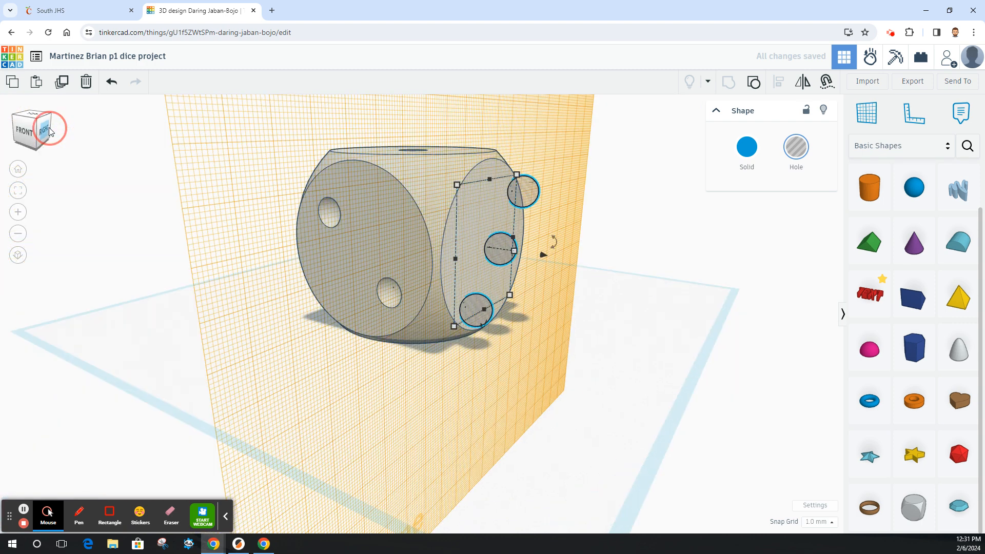
drag(543, 247, 528, 244)
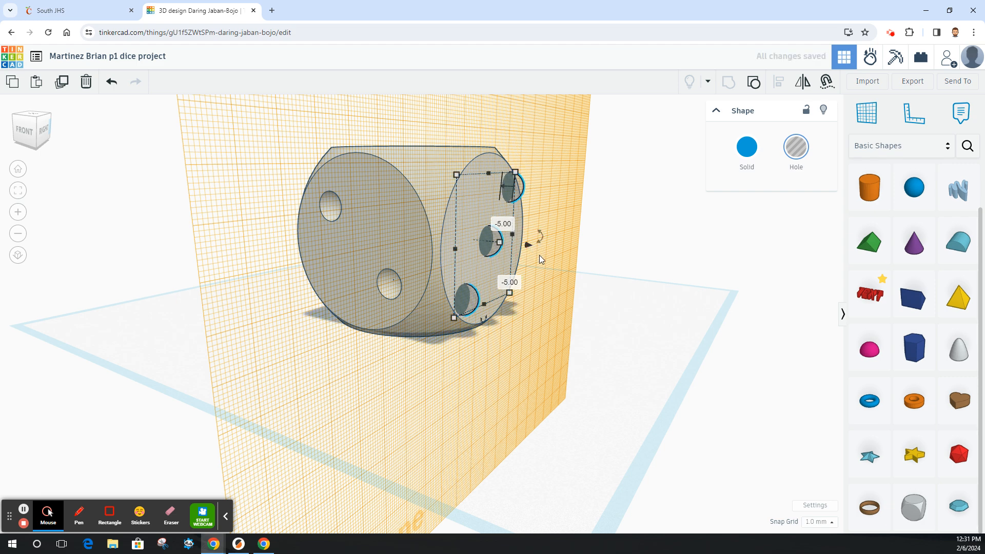
Group the dice with the sphere holes to cut three pips into the right face.
shift+click(484, 153)
click(725, 80)
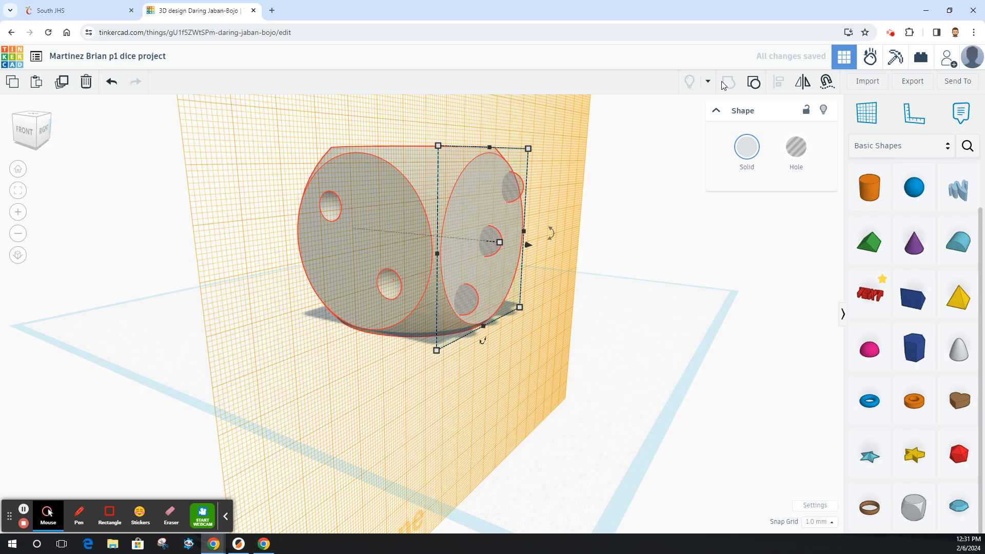
Place a workplane on the dice's back face.
click(34, 132)
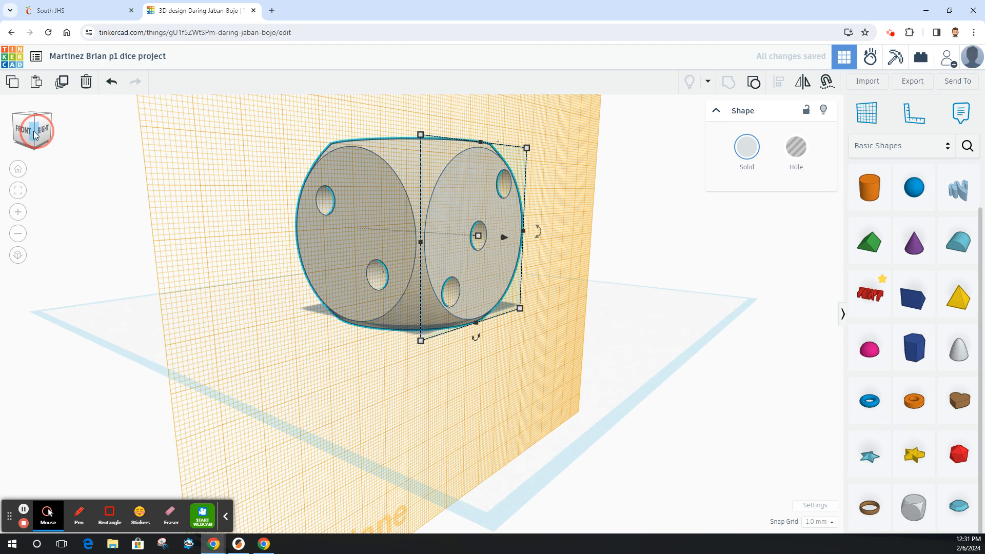
mouse_move(35, 133)
mouse_down()
mouse_move(9, 133)
mouse_move(35, 134)
mouse_up()
click(46, 130)
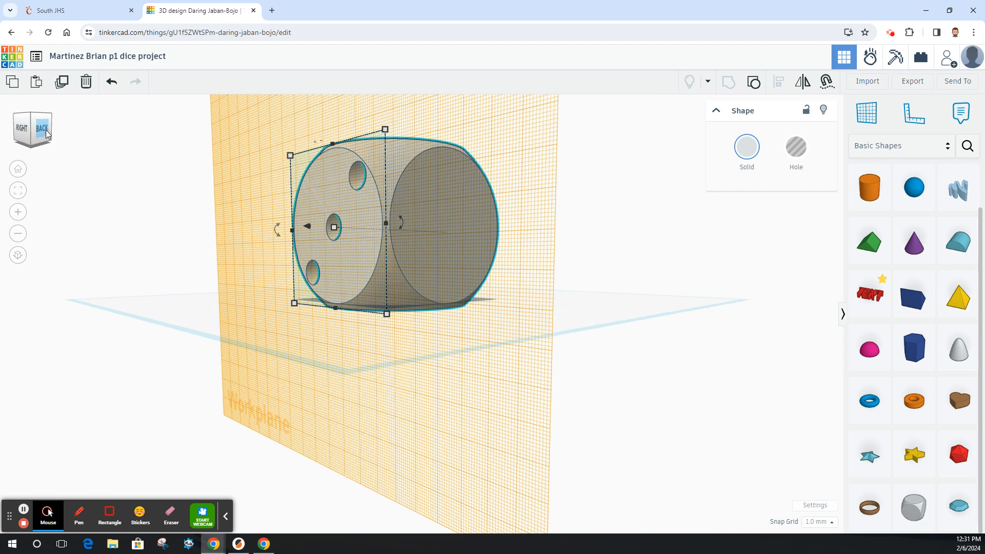
click(866, 112)
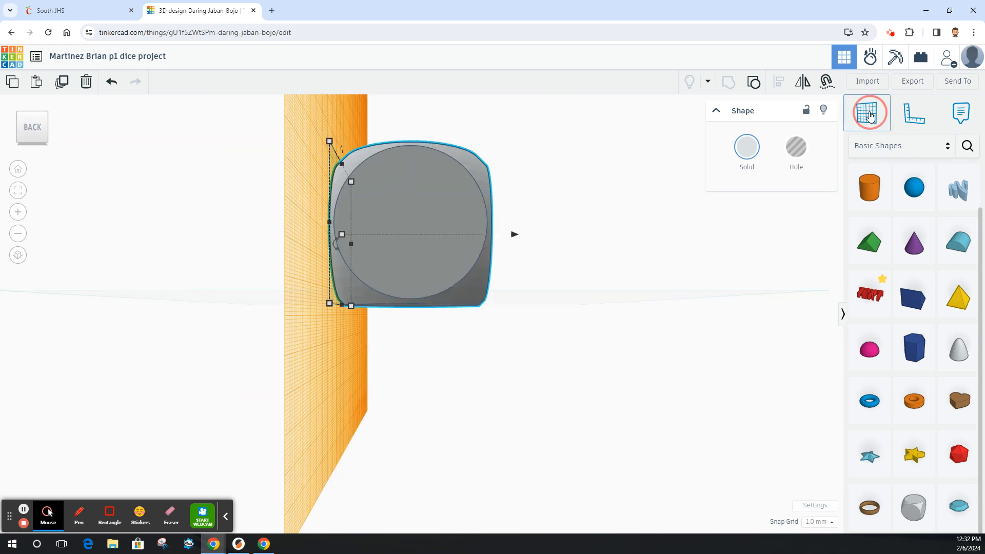
click(424, 208)
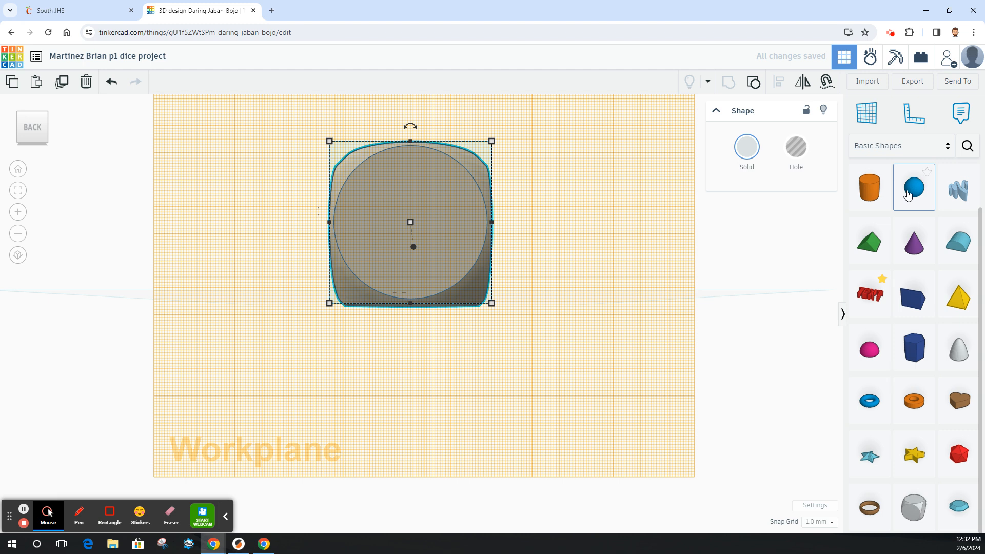
Place a sphere on the back face, resize it to 10 mm, and move it near the upper-left corner.
drag(916, 193, 375, 194)
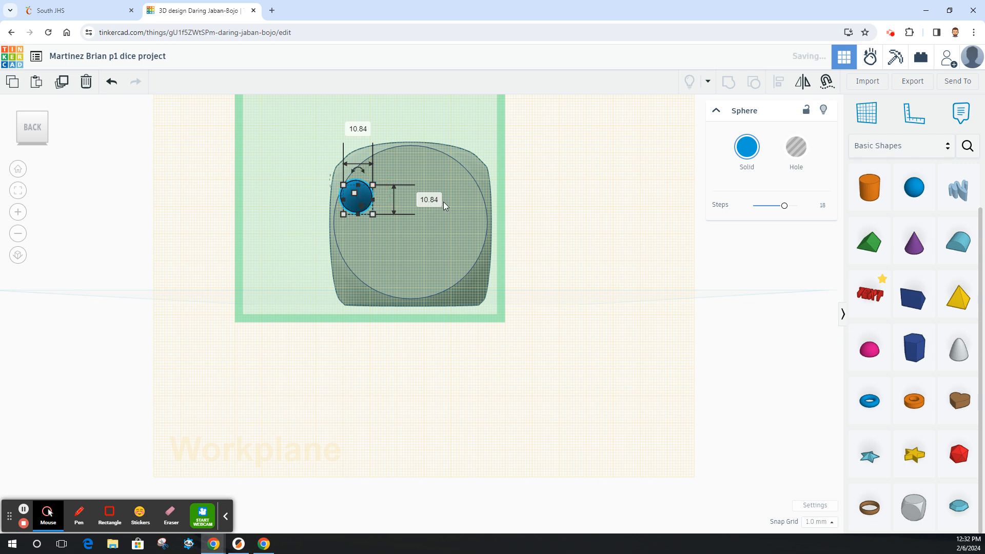
click(434, 200)
text(10)
key(Return)
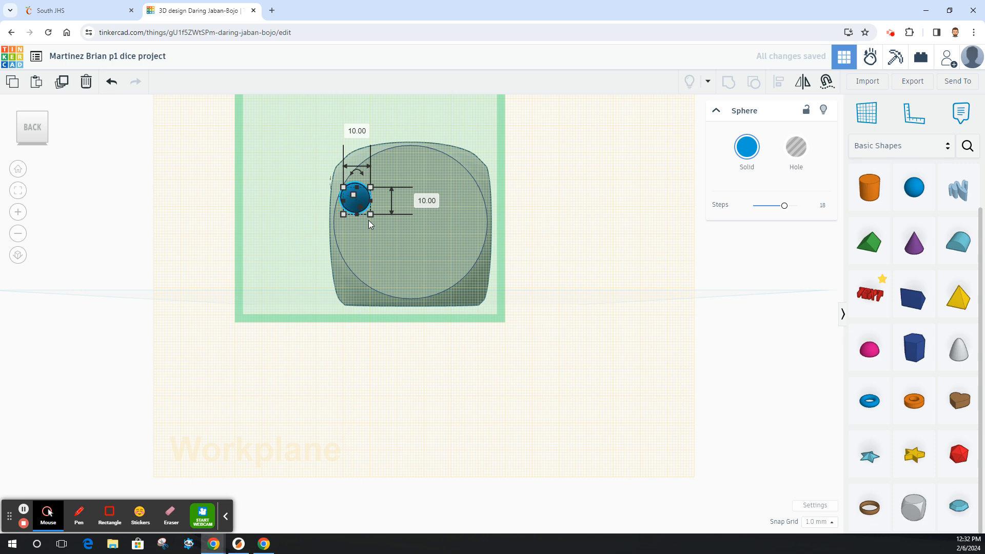
mouse_move(364, 196)
mouse_down()
mouse_move(373, 183)
mouse_move(378, 192)
mouse_up()
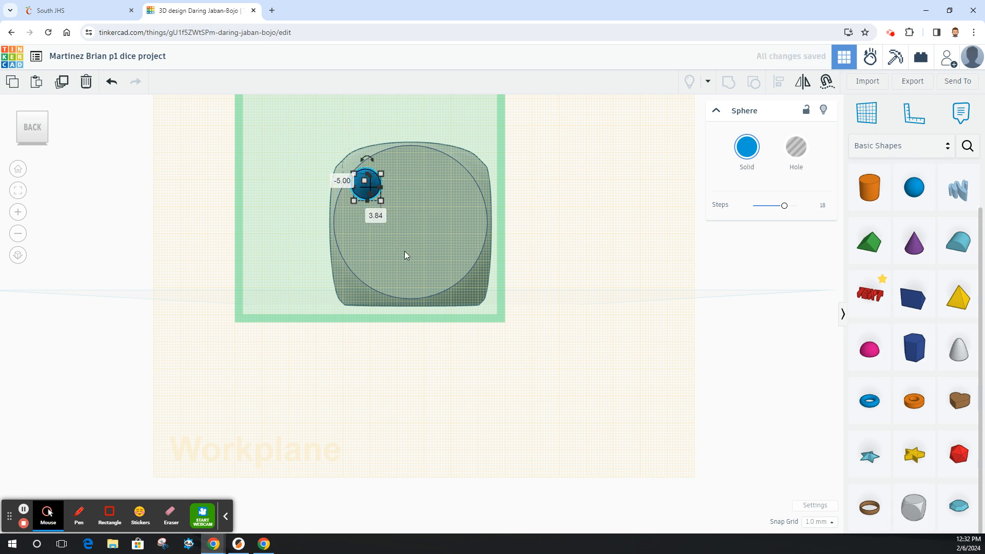
Duplicate the sphere and nudge the copy upward above the dice.
click(61, 82)
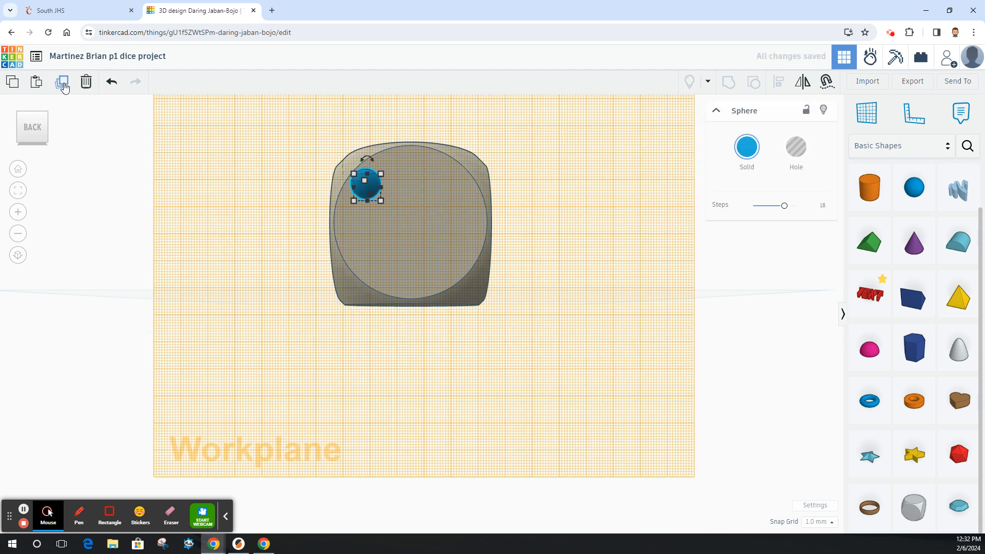
key(Up)
key(Up)
key(Up)
key(Up)
key(Up)
key(Up)
key(Up)
key(Up)
key(Up)
key(Up)
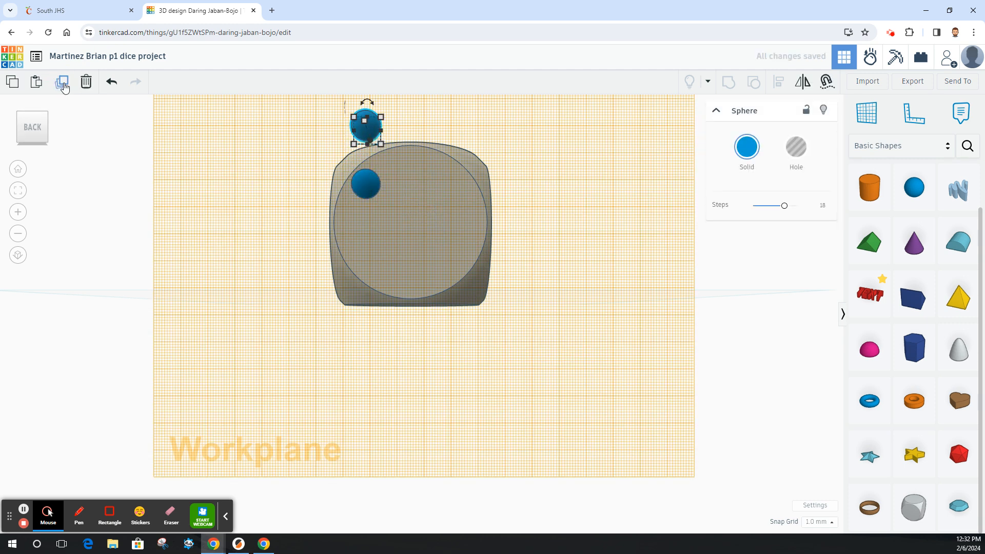
Duplicate the upper-left sphere and nudge the copy right to the upper-right position on the back face.
click(367, 190)
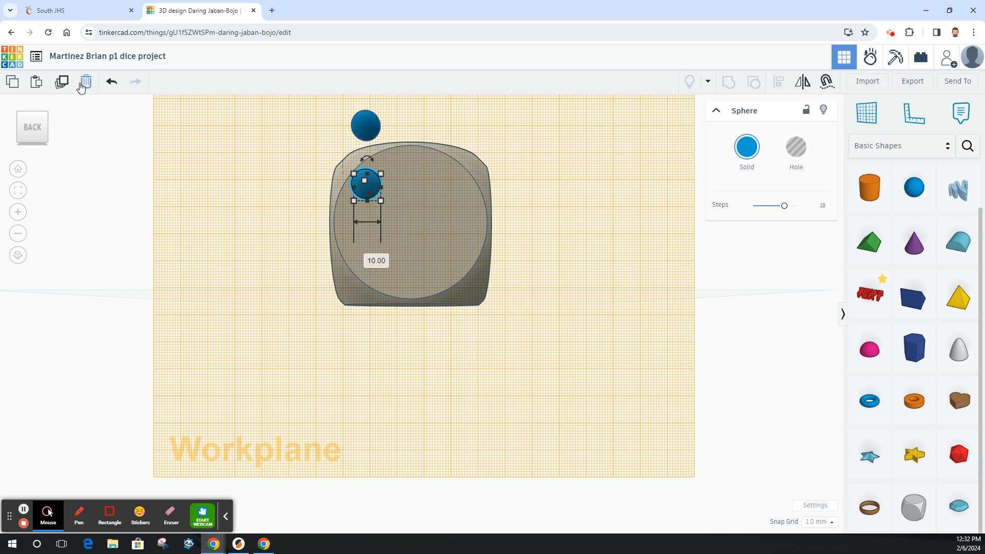
click(62, 83)
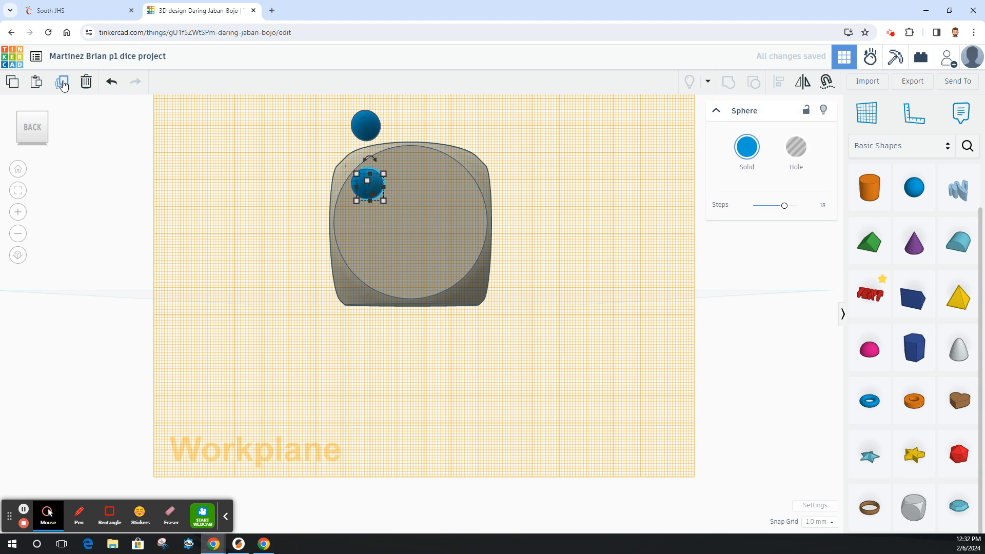
key(Right)
key(Right)
key(Right)
key(Right)
key(Right)
key(Right)
key(Right)
key(Right)
key(Right)
key(Right)
key(Right)
key(Right)
key(Right)
key(Right)
key(Right)
key(Right)
key(Right)
key(Right)
key(Right)
key(Right)
key(Right)
key(Right)
key(Right)
key(Right)
key(Right)
key(Right)
key(Right)
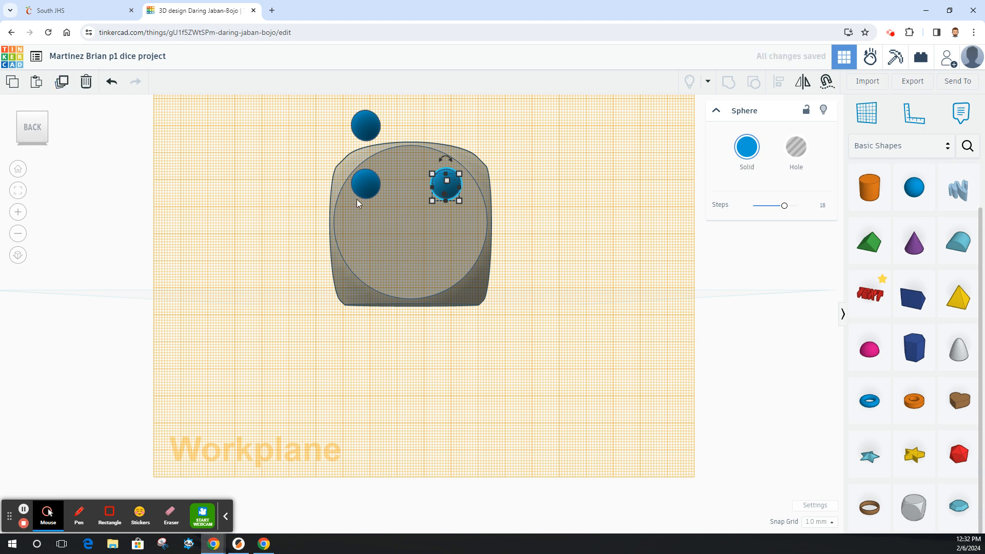
Select the two upper spheres on the back face and group them.
click(368, 185)
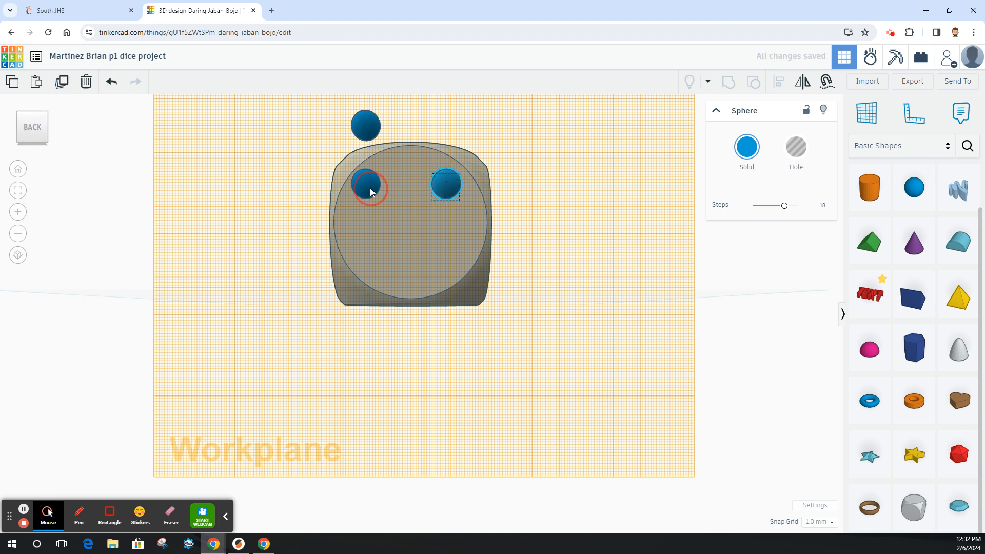
shift+click(448, 184)
click(730, 83)
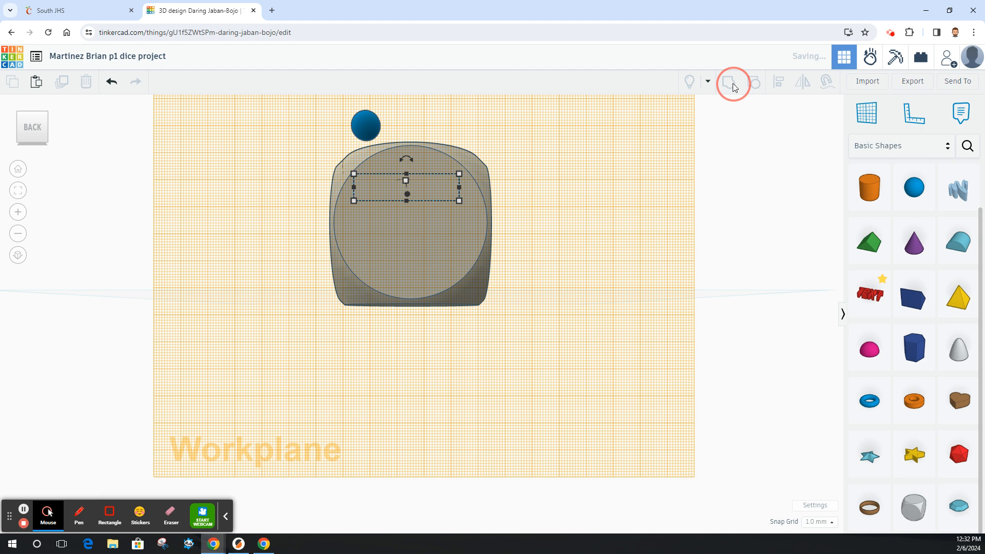
Duplicate the sphere pair and nudge the copy down to the lower half of the back face.
click(61, 82)
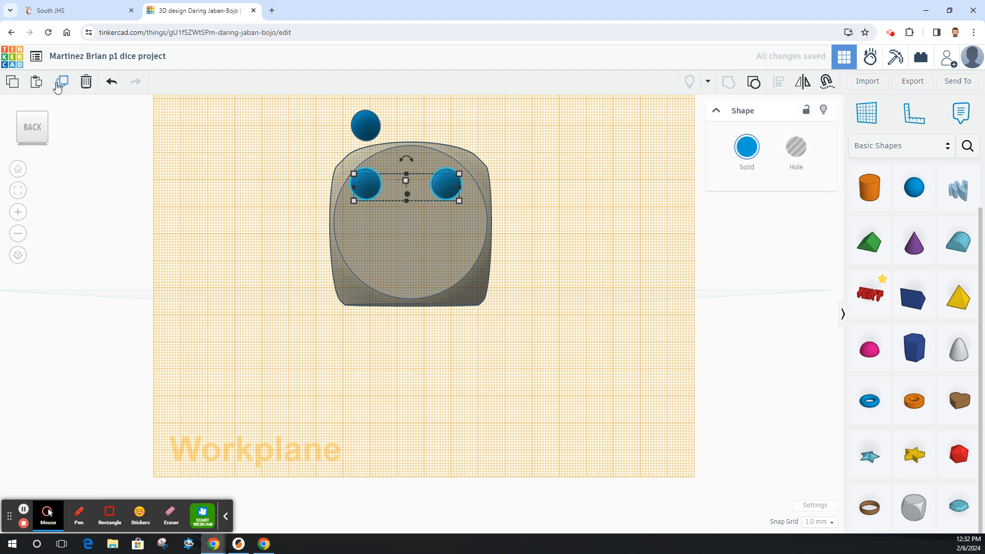
key(Down)
key(Down)
key(Down)
key(Down)
key(Down)
key(Down)
key(Down)
key(Down)
key(Down)
key(Down)
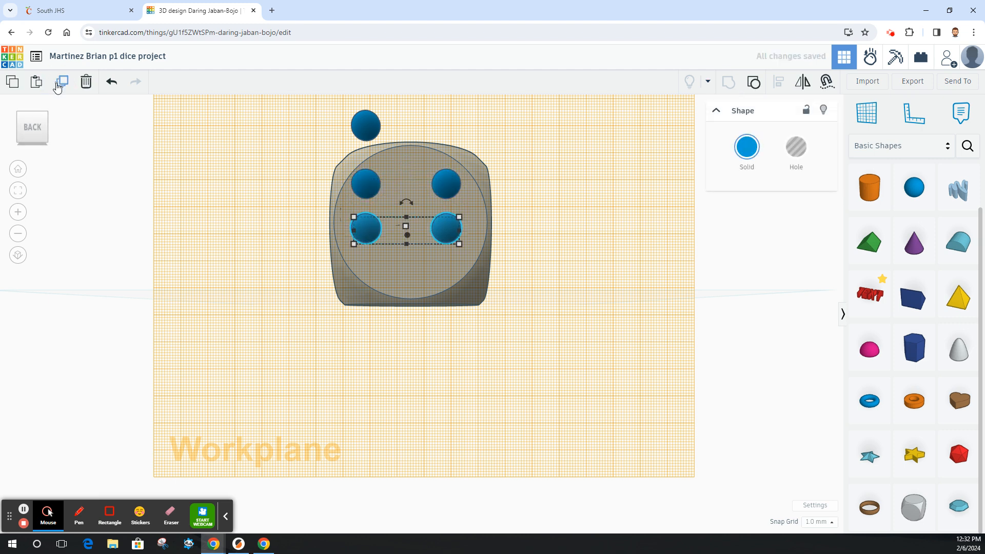
key(Down)
key(Down)
key(Down)
key(Down)
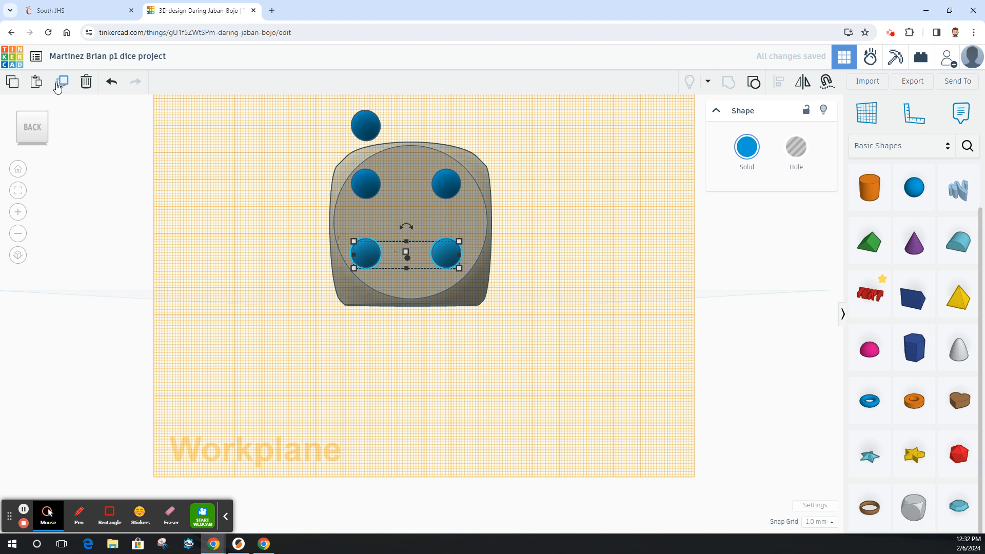
Group the upper and lower sphere pairs into one four-pip group.
shift+click(365, 180)
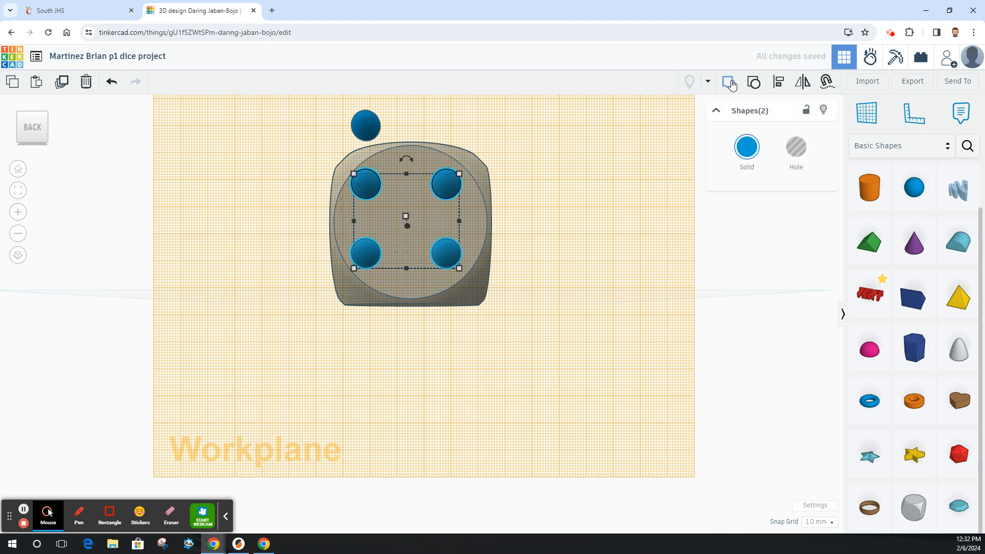
key(ctrl+g)
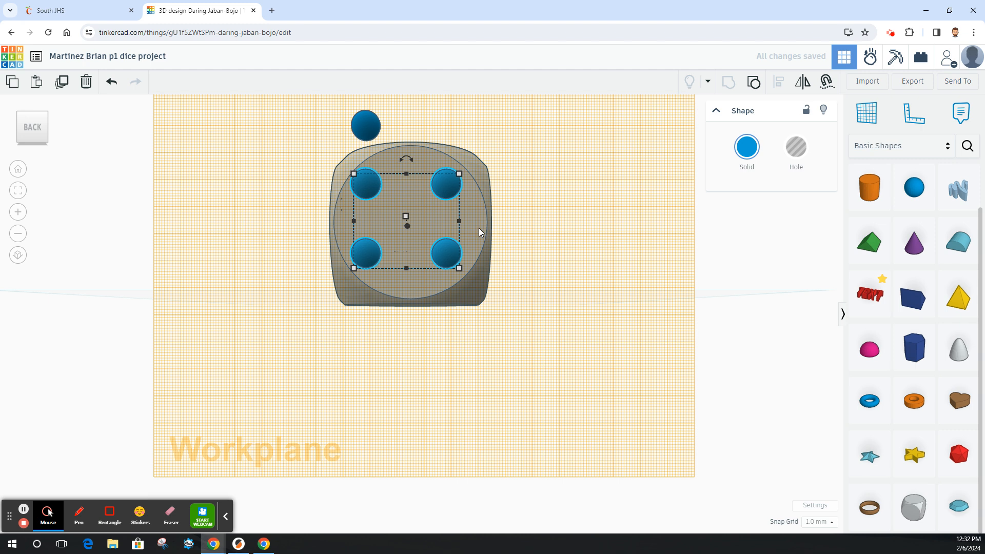
click(478, 227)
click(564, 225)
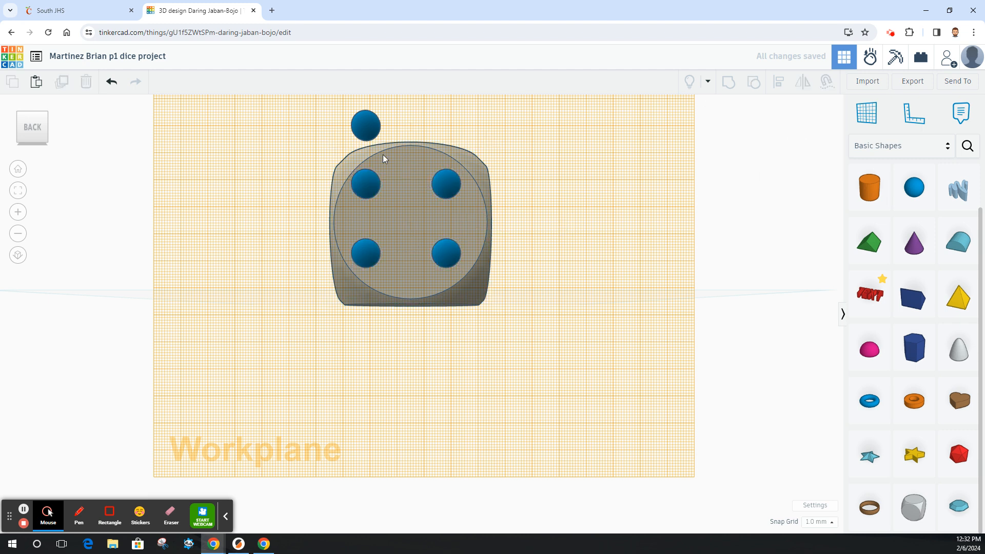
Move the spare sphere to the centre of the back face between the four pips.
drag(367, 127, 407, 220)
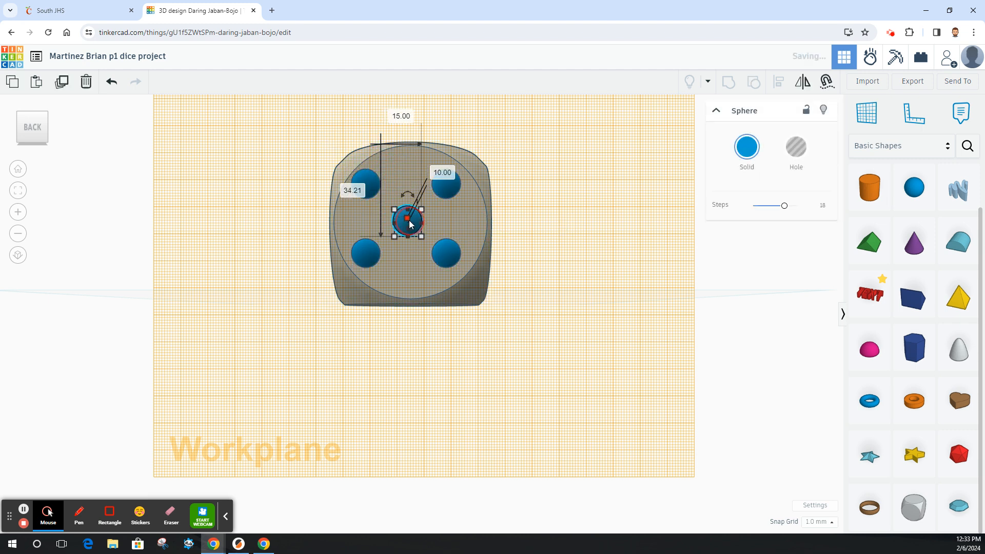
click(539, 217)
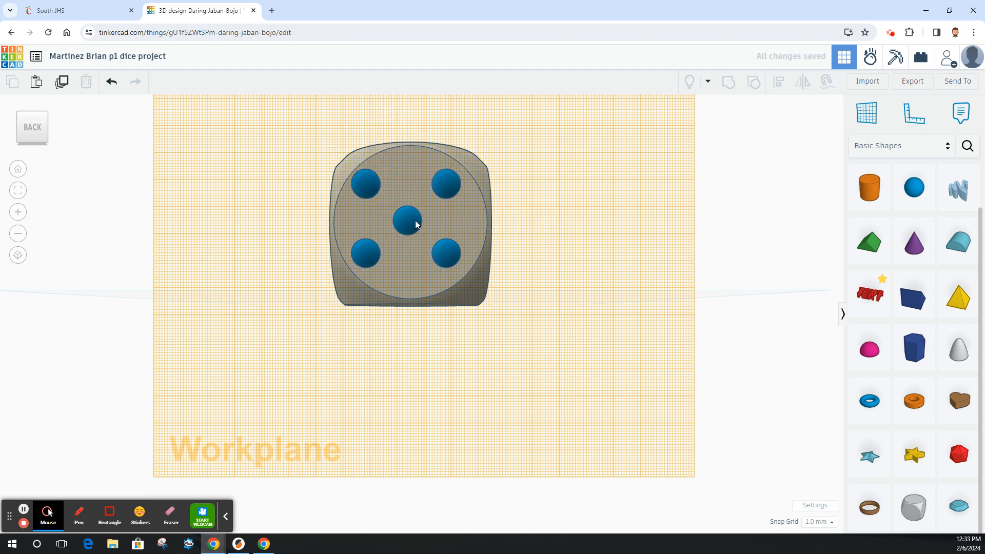
Select the four-pip group, the centre sphere and the dice body and align them centred both ways.
click(365, 192)
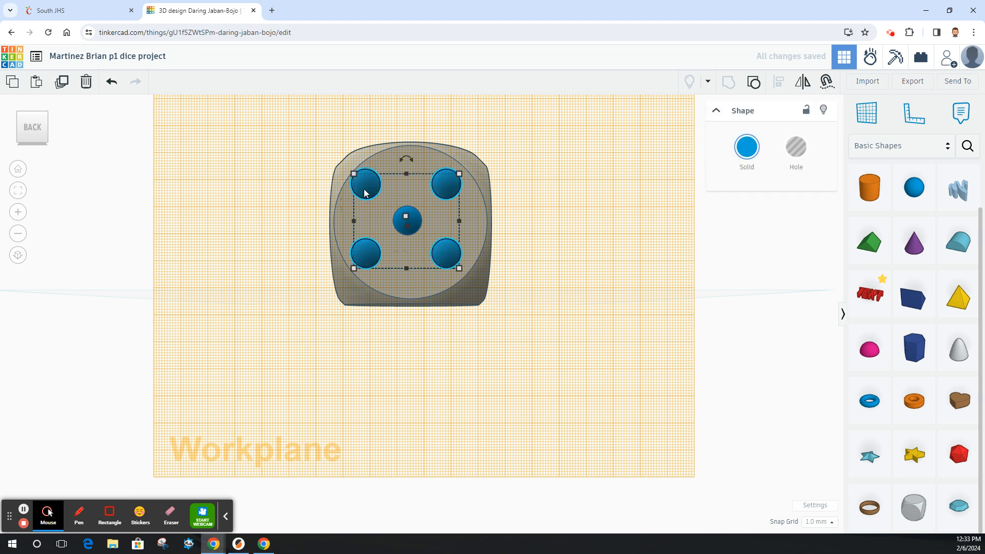
shift+click(415, 222)
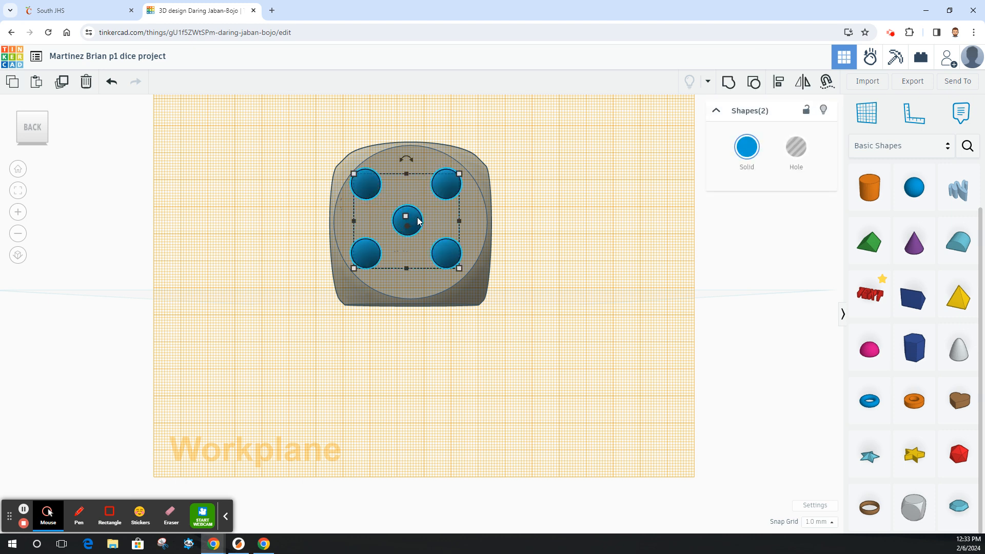
shift+click(435, 158)
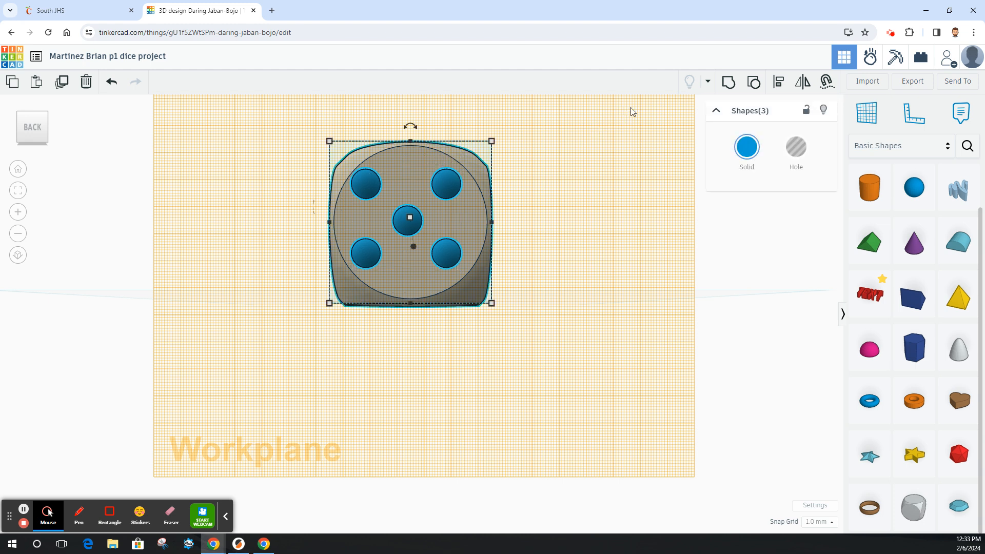
click(778, 82)
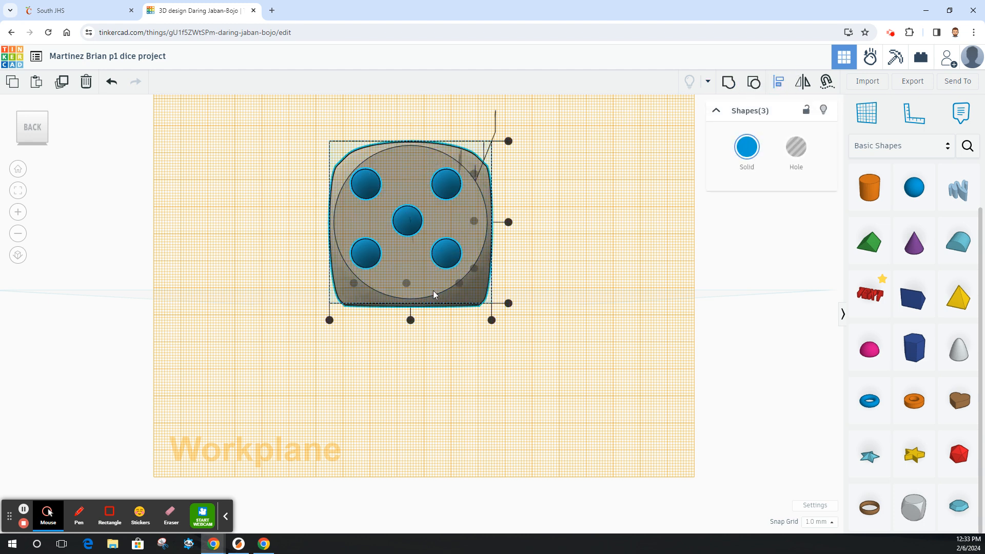
click(413, 321)
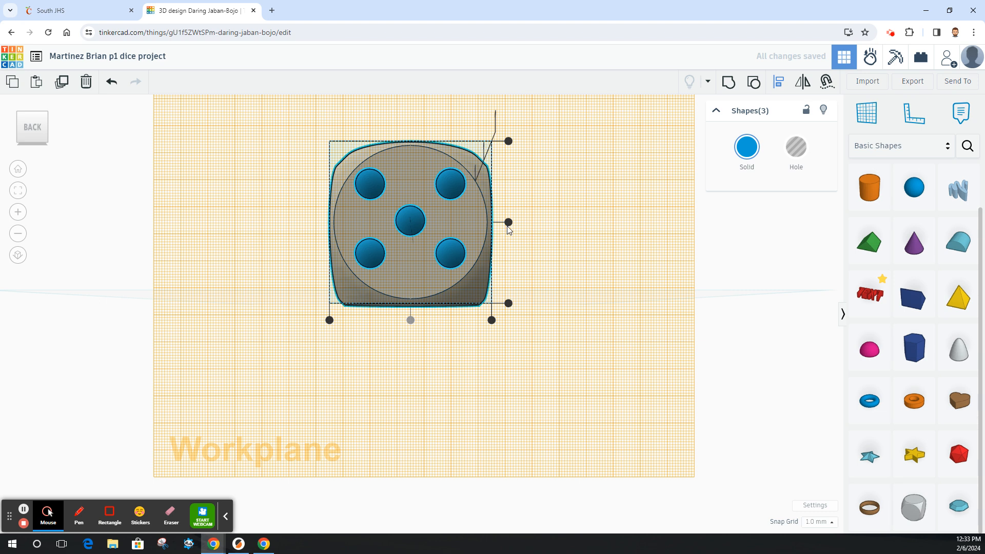
click(508, 224)
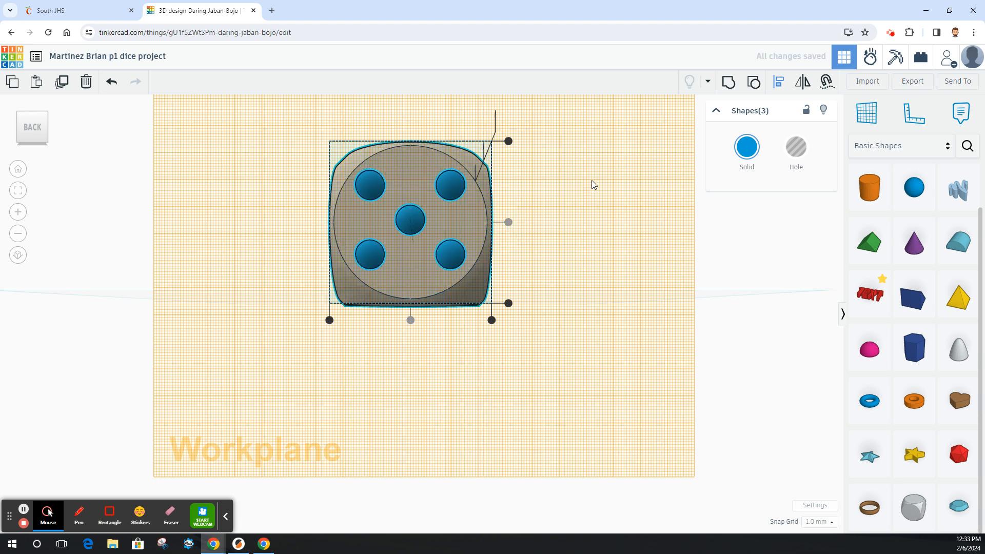
click(572, 233)
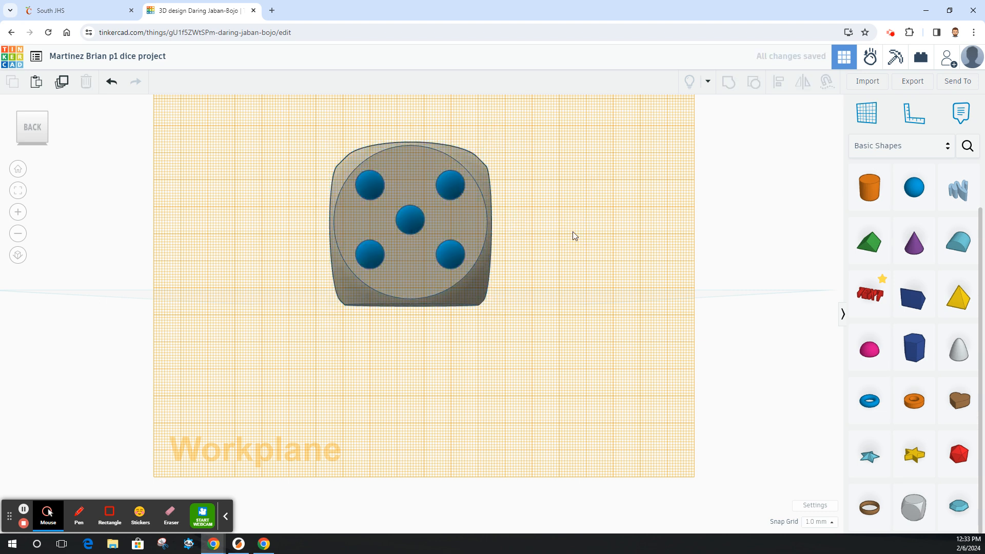
Turn the four-pip group and the centre sphere into holes and group them into one five-pip hole.
click(450, 192)
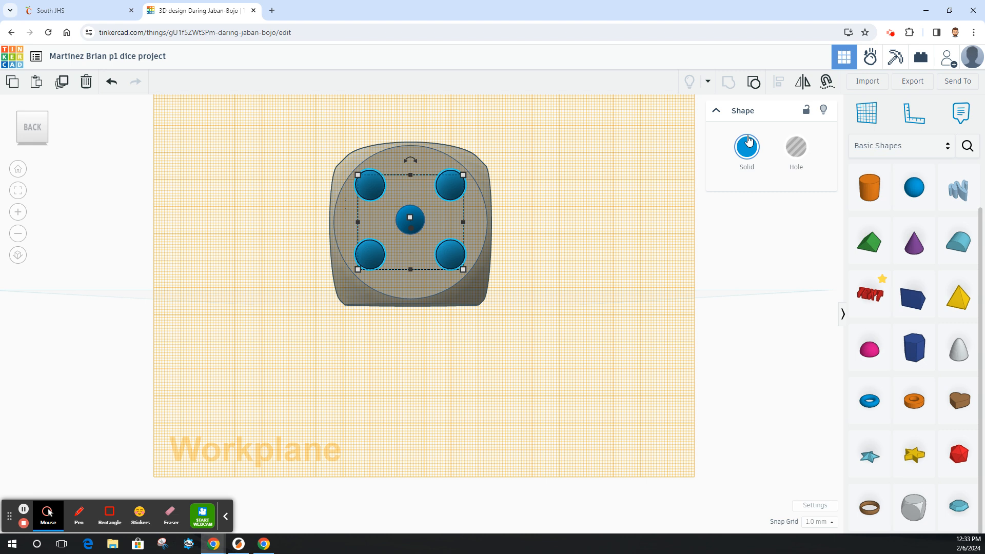
click(795, 148)
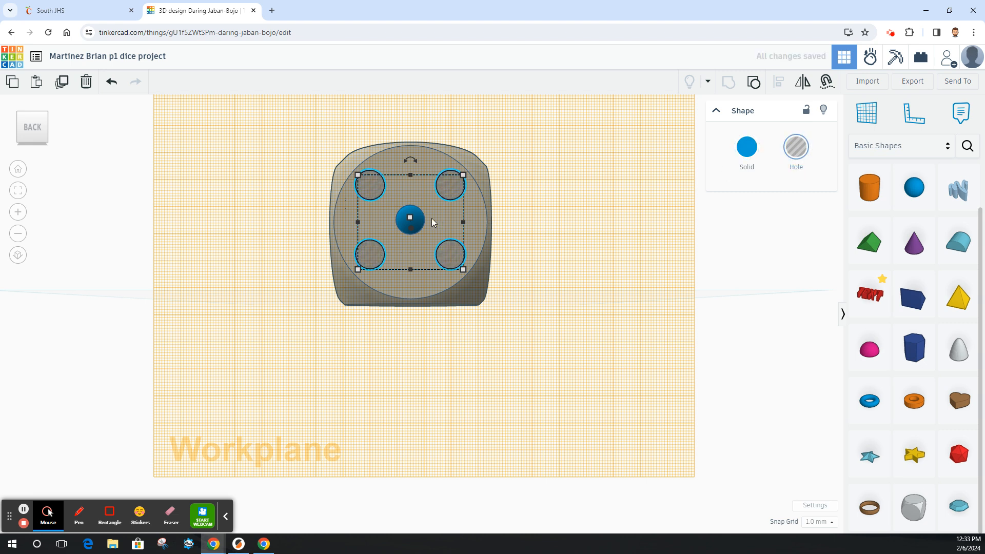
click(417, 220)
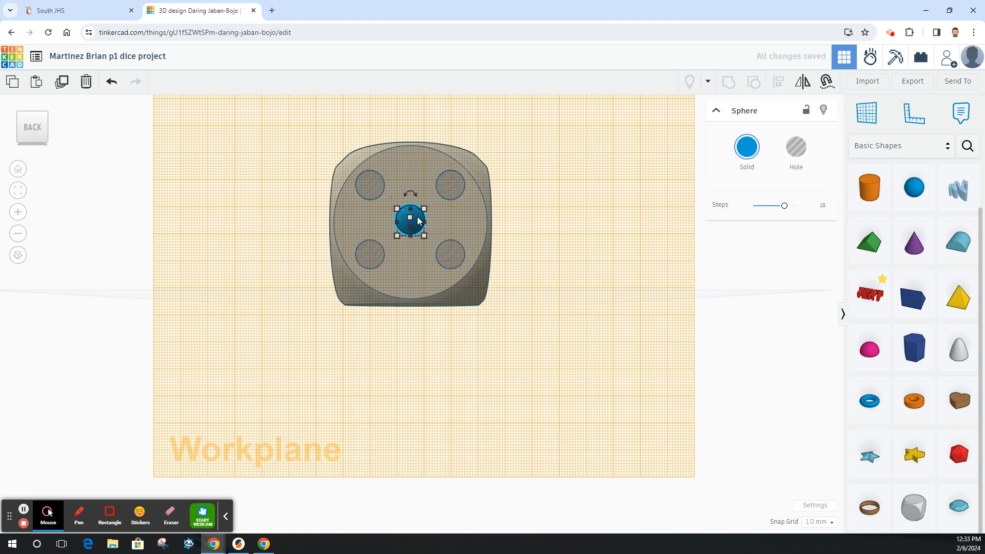
click(796, 148)
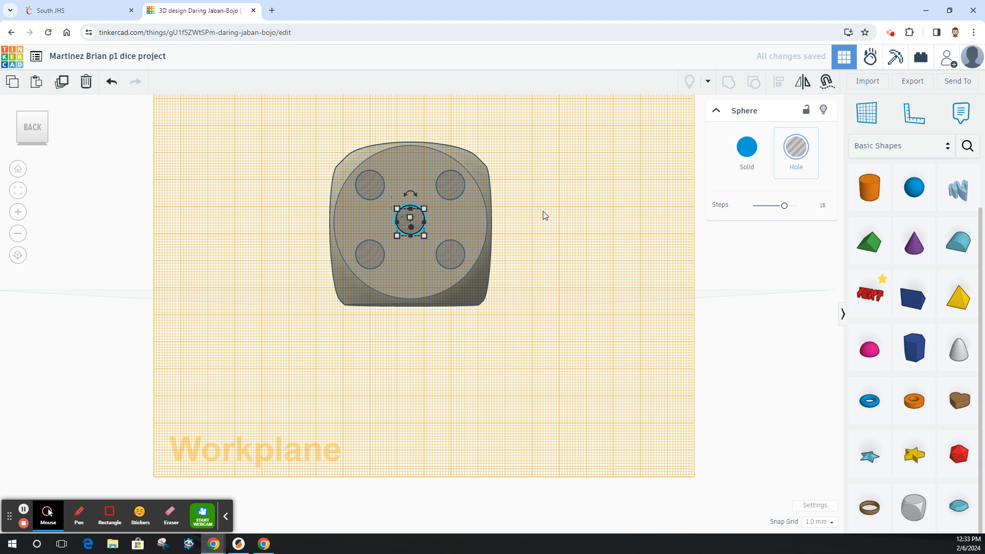
shift+click(366, 184)
click(727, 84)
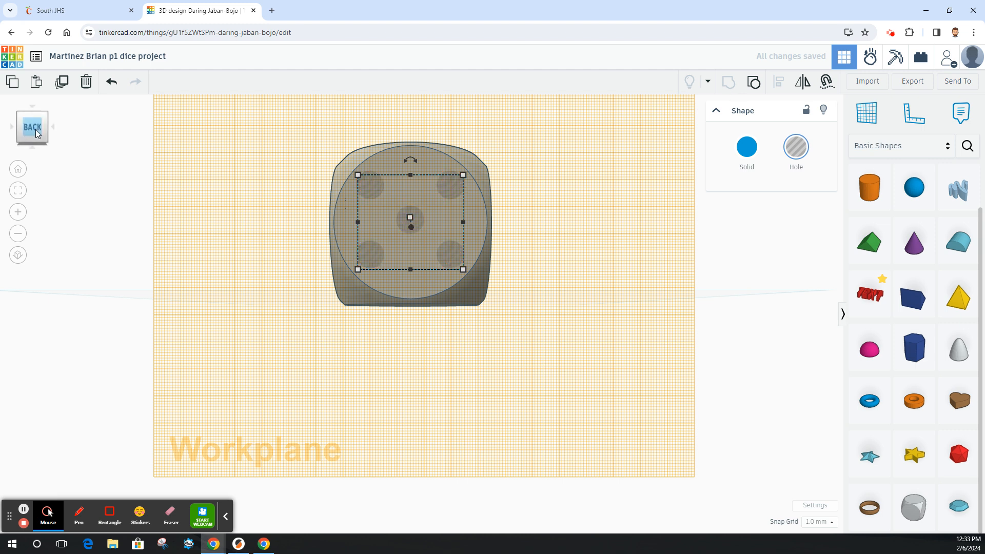
Sink the five-pip hole group slightly into the back face and group it with the dice to cut the pips.
drag(38, 127, 55, 134)
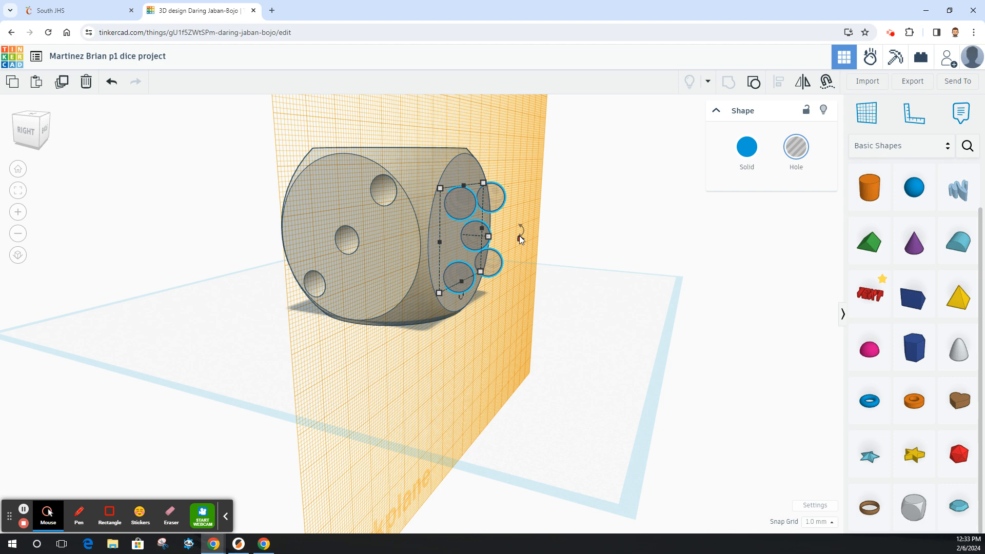
drag(519, 238, 504, 239)
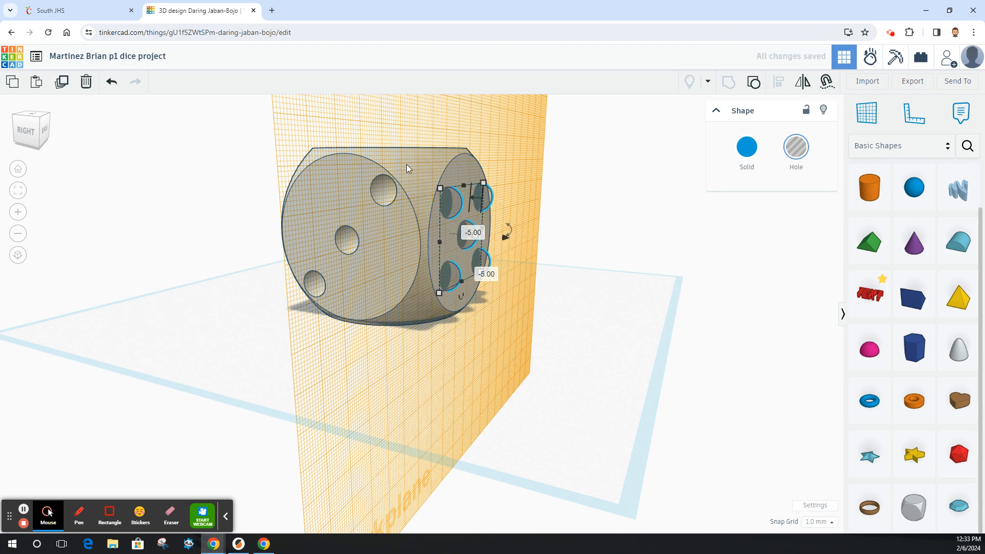
shift+click(460, 165)
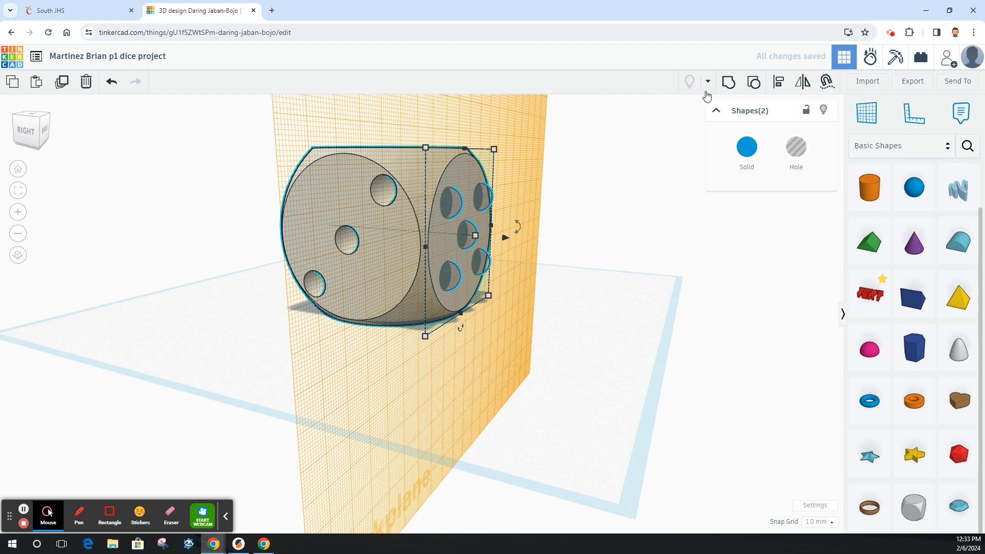
click(730, 82)
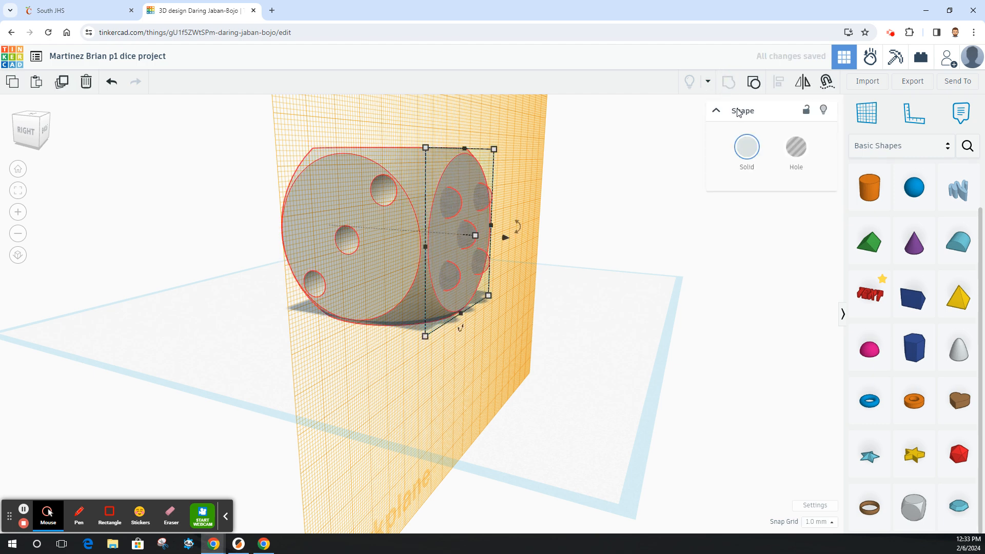
Turn to the left side of the dice and place a workplane on its left face.
click(39, 129)
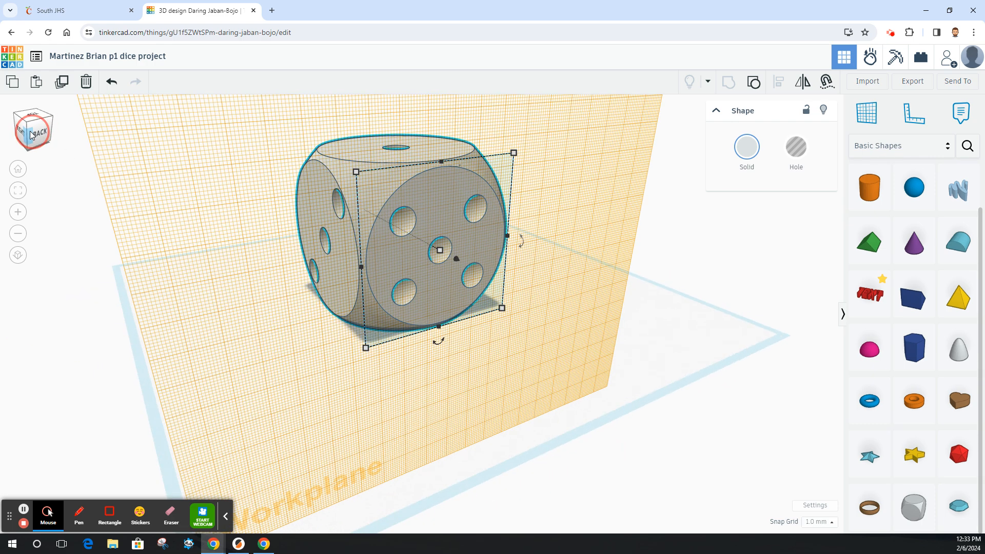
drag(22, 132, 0, 128)
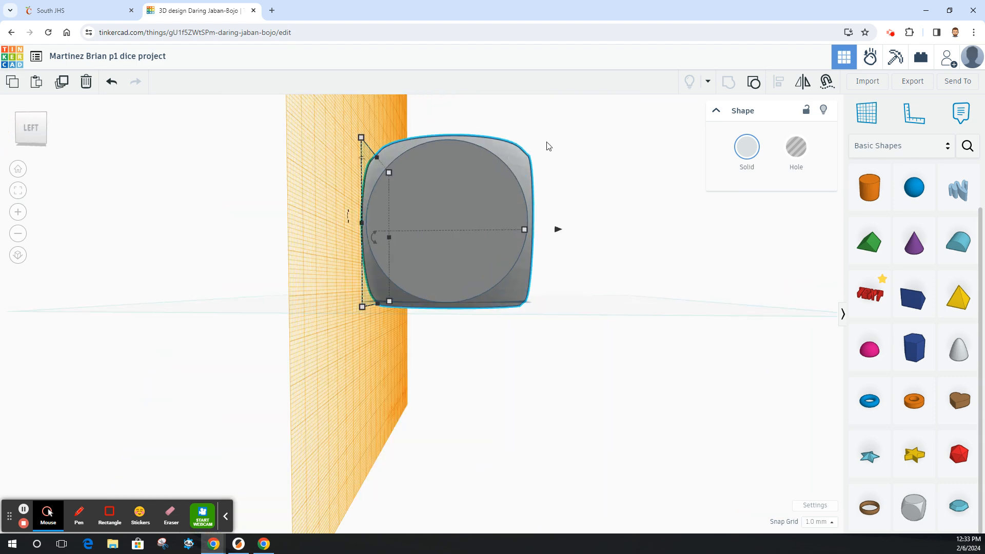
click(860, 116)
click(447, 204)
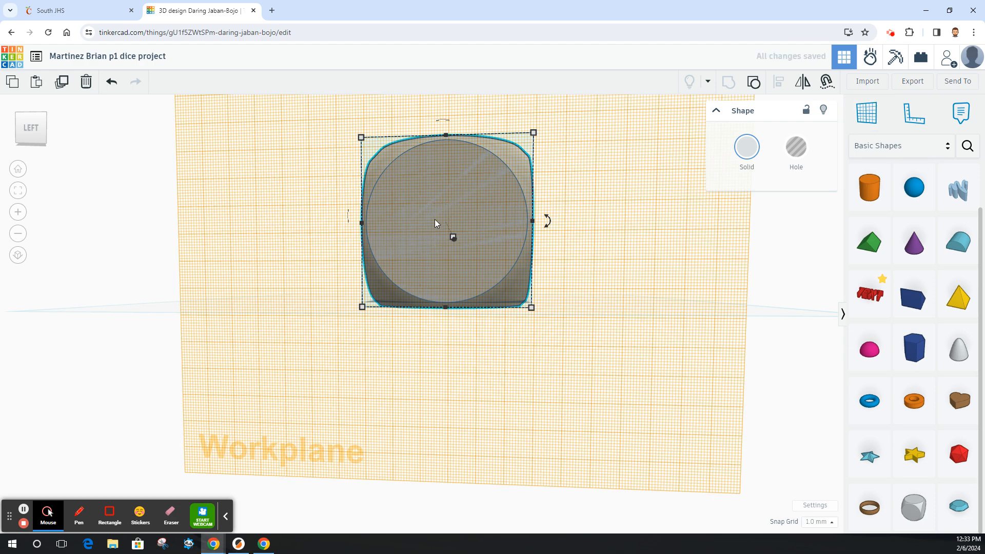
Add a sphere on the left face, set its size to 10 mm, and move it to the upper-left pip position.
drag(928, 187, 405, 188)
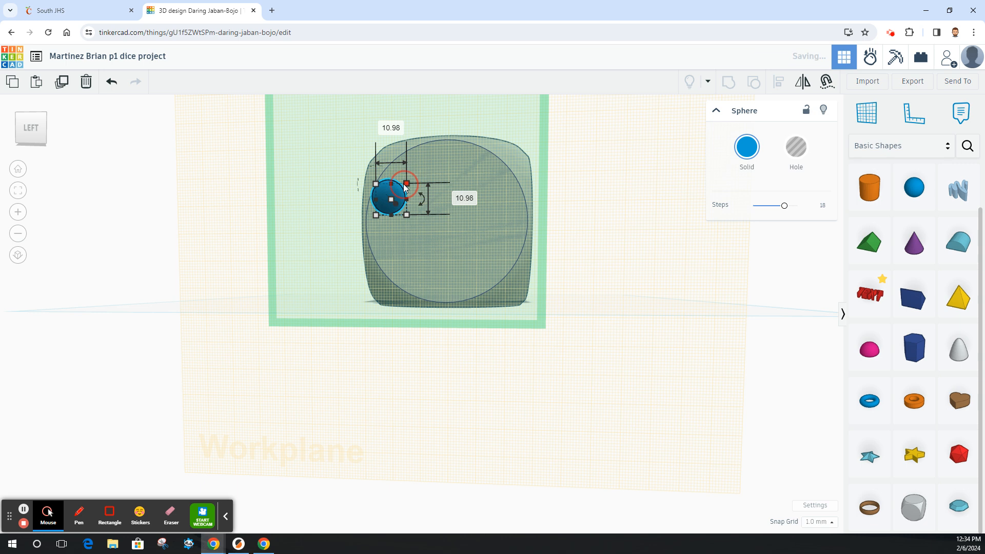
click(464, 197)
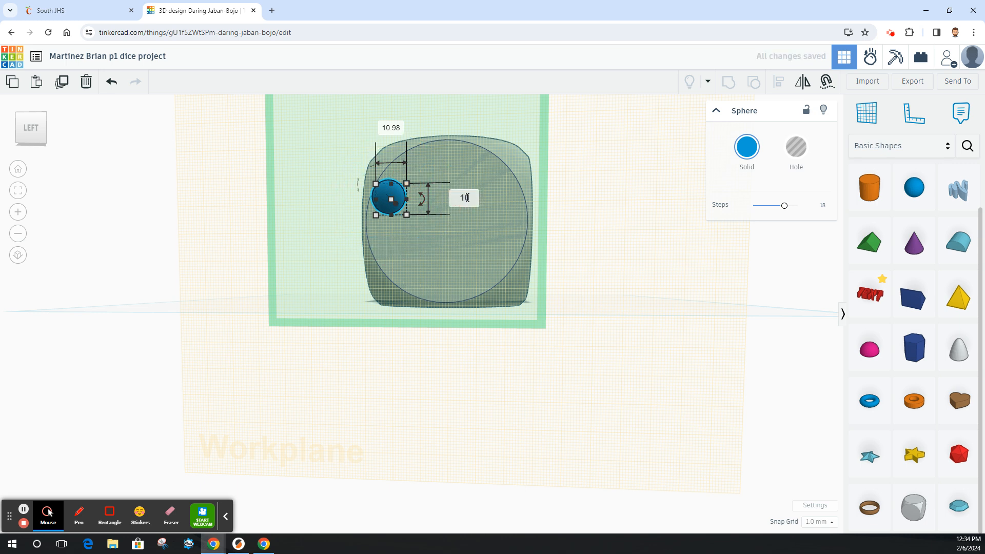
text(10)
key(Return)
drag(395, 194, 414, 179)
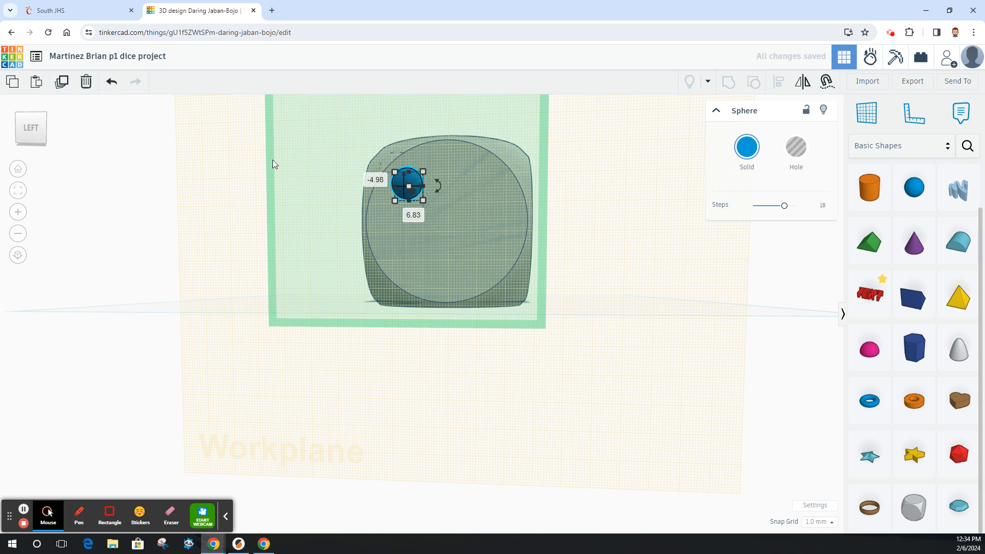
Duplicate the sphere, nudge the copy right to the upper-right position, and group the two upper spheres.
click(62, 82)
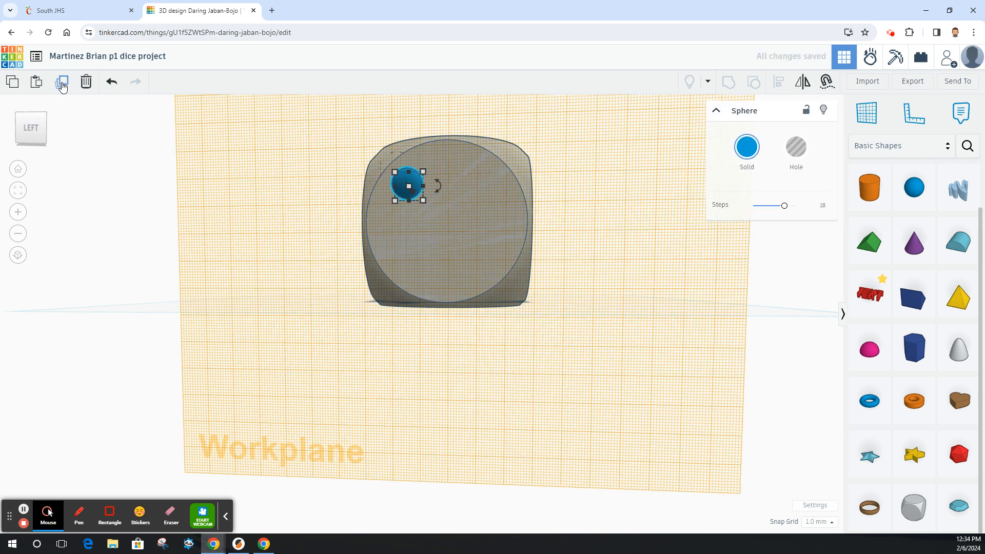
key(Right)
key(Right)
key(Right)
key(Right)
key(Right)
key(Right)
key(Right)
key(Right)
key(Right)
key(Right)
key(Right)
key(Right)
key(Right)
key(Right)
key(Right)
key(Right)
key(Right)
key(Right)
key(Right)
key(Right)
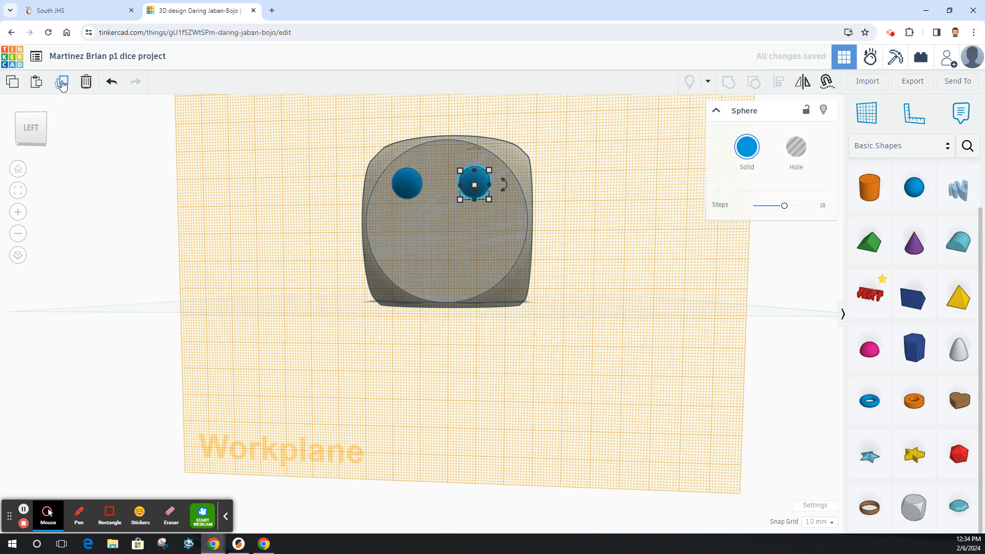
key(Right)
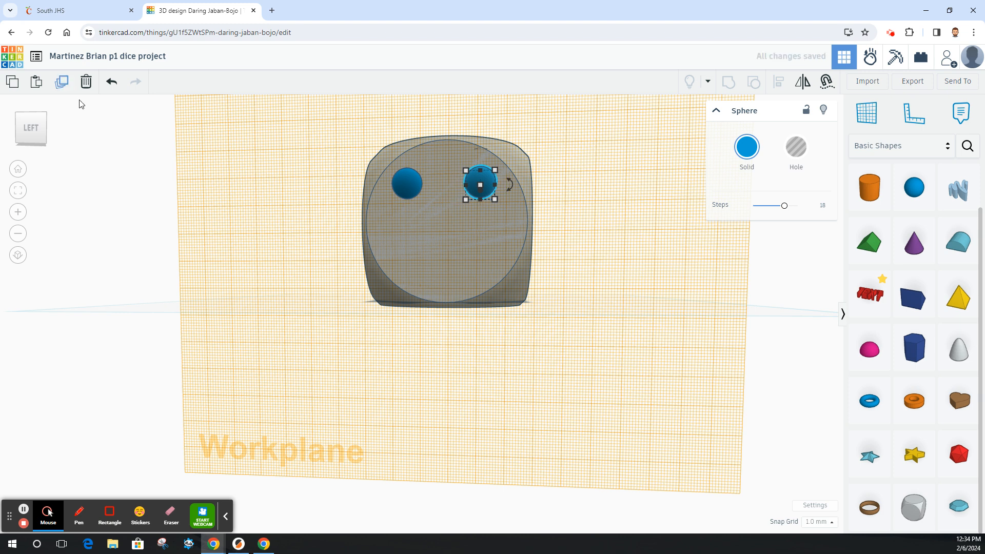
shift+click(412, 188)
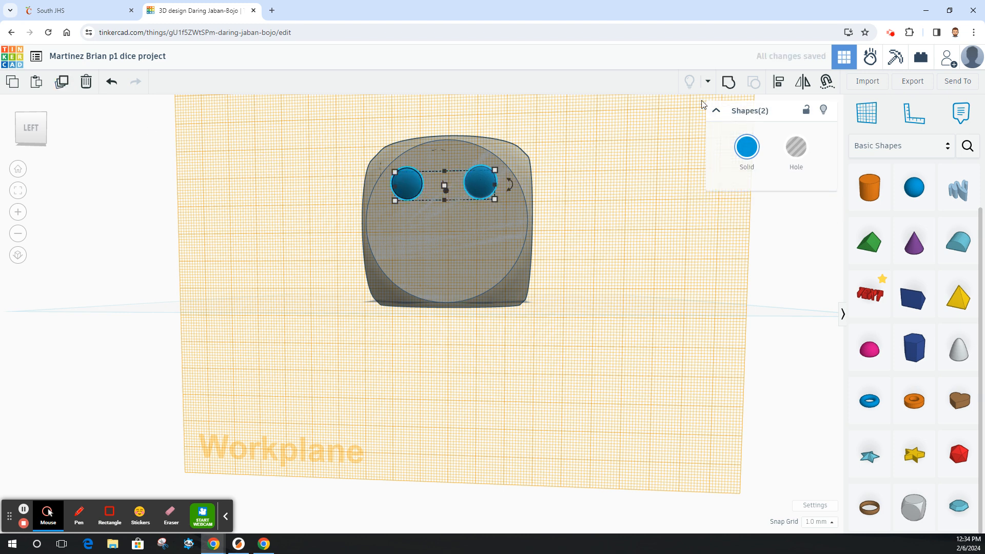
click(728, 83)
Duplicate the sphere pair, nudge the copy down to the lower half of the face, and group all four spheres.
click(60, 82)
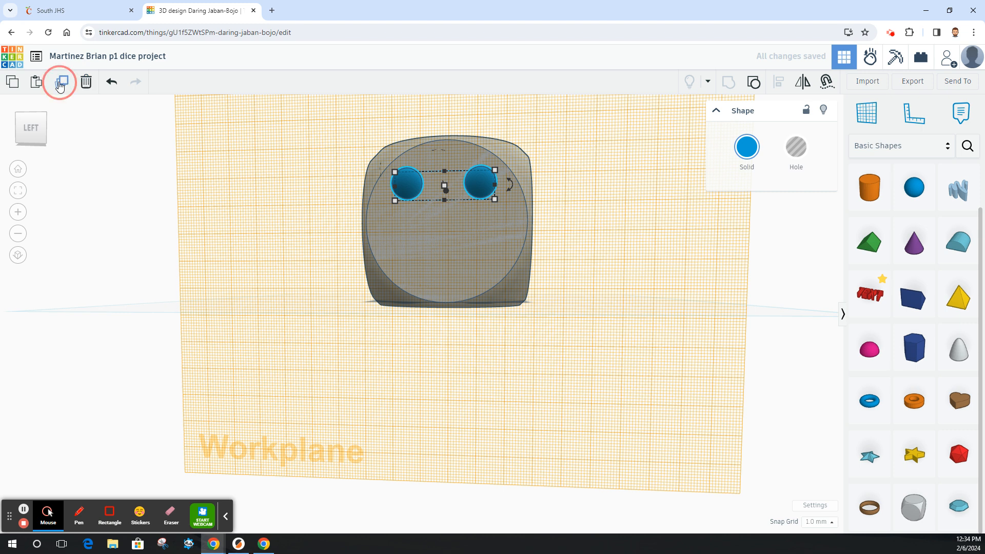
key(Down)
key(Down)
key(Down)
key(Down)
key(Down)
key(Down)
key(Down)
key(Down)
key(Down)
key(Down)
key(Down)
key(Down)
key(Down)
key(Down)
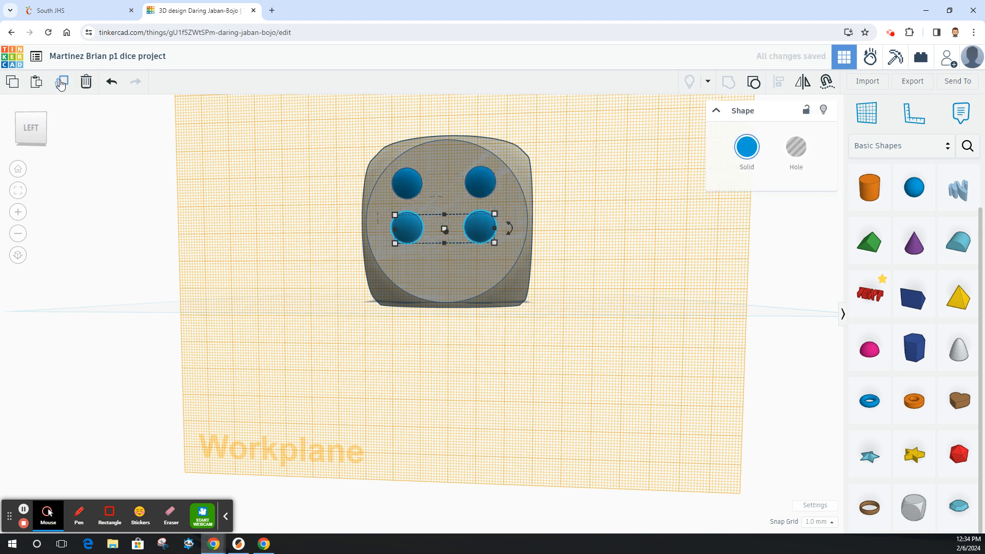
key(Down)
key(Down)
key(Down)
key(Down)
key(Down)
key(Down)
key(Down)
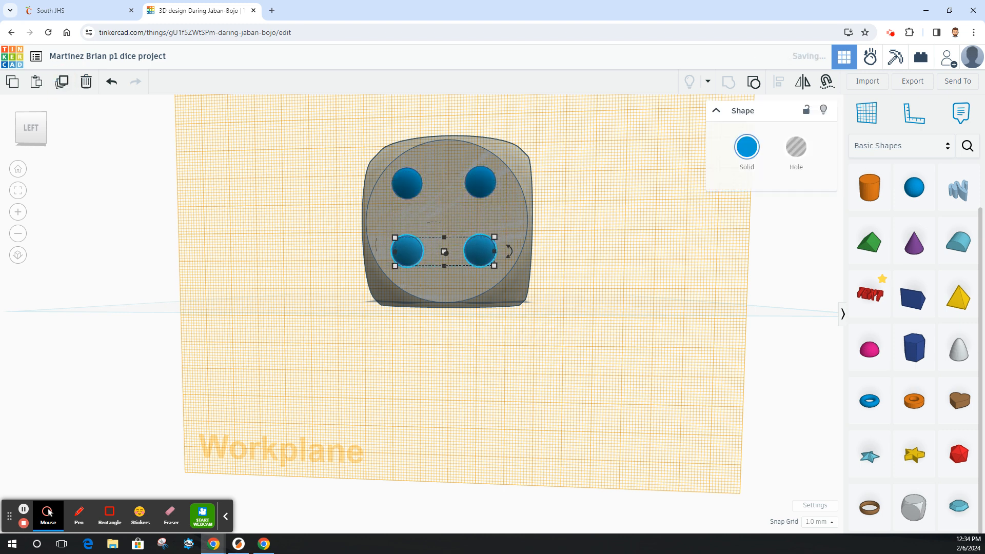
shift+click(416, 185)
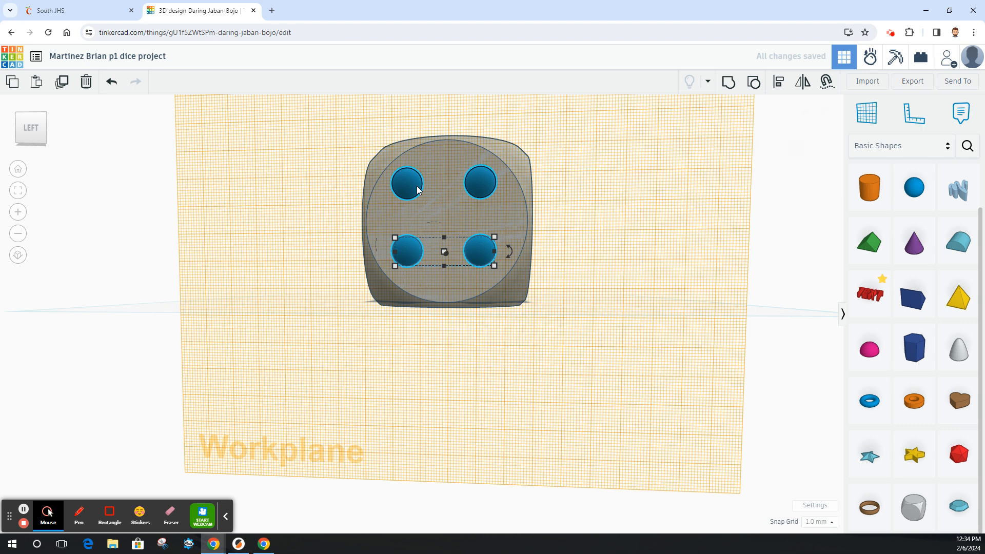
click(725, 84)
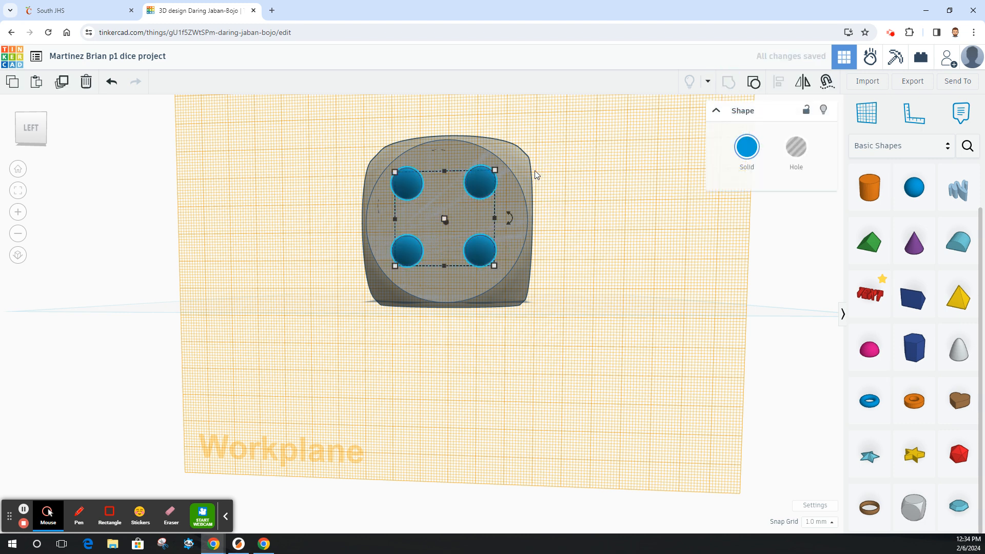
Select the four-sphere group with the dice and align it to the centre of the dice's left face.
shift+click(515, 178)
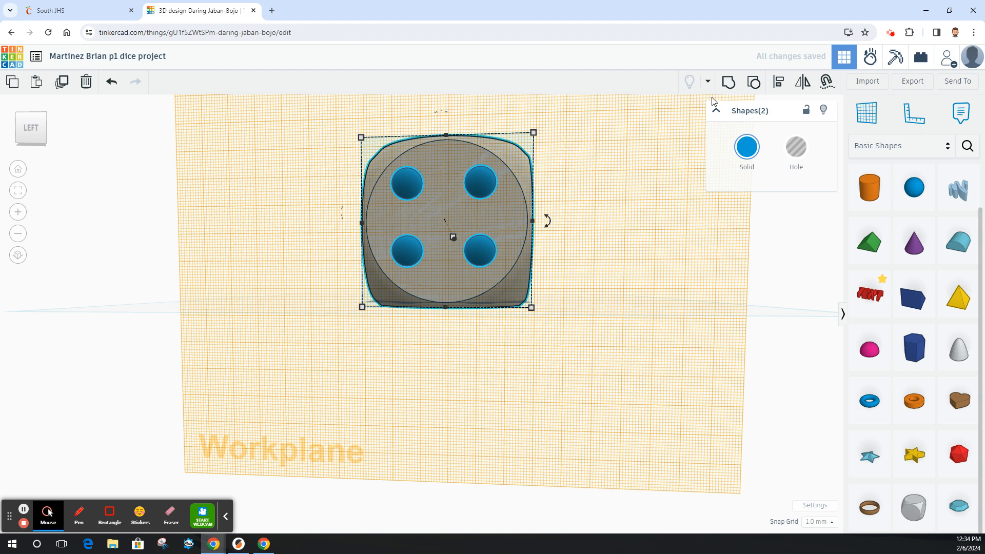
click(778, 81)
click(445, 322)
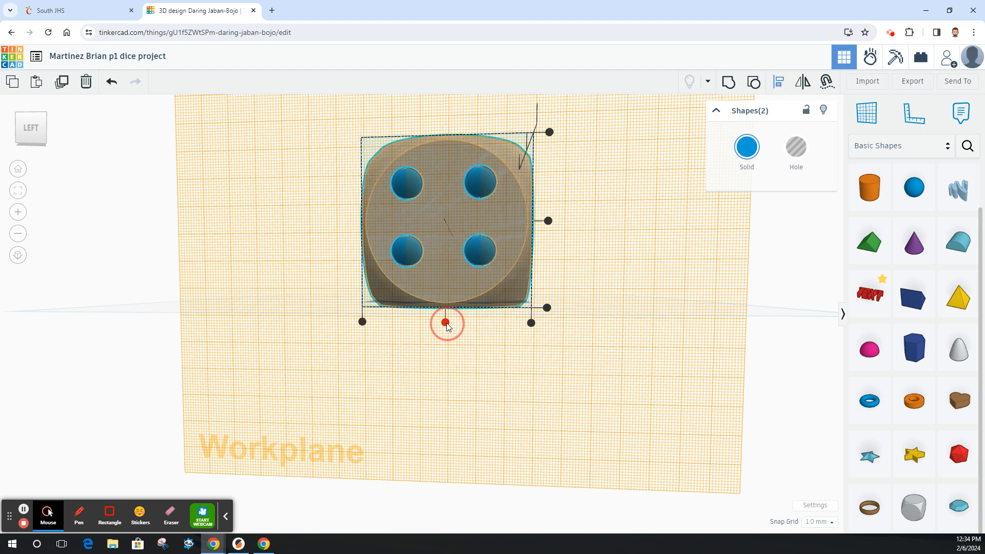
click(548, 220)
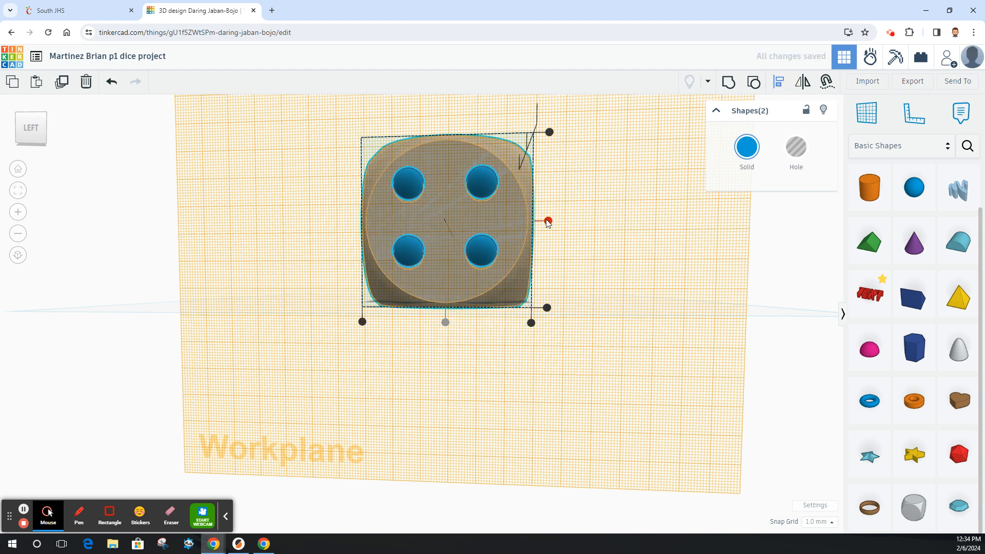
Turn the four-sphere group on the left face into a hole.
click(35, 132)
drag(35, 131, 48, 134)
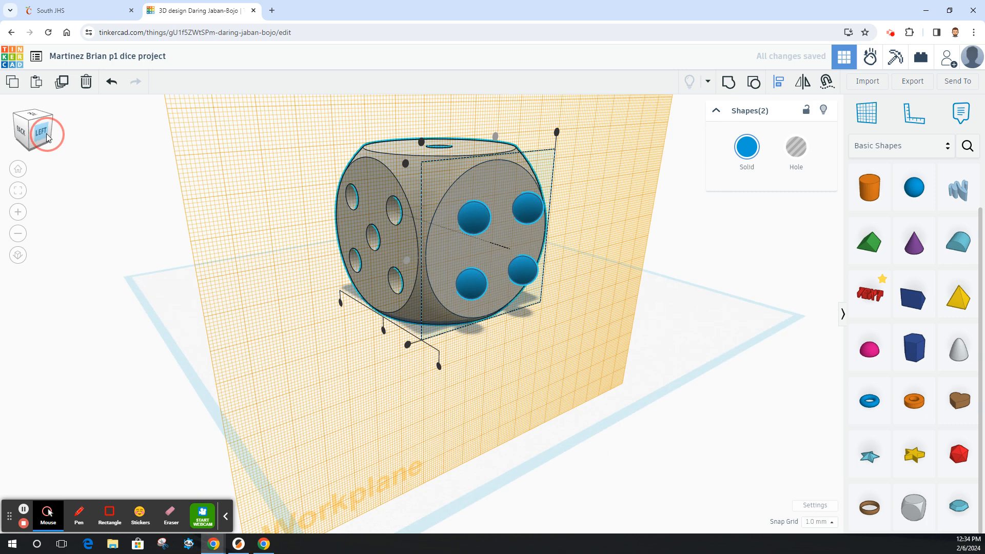
click(684, 333)
click(527, 222)
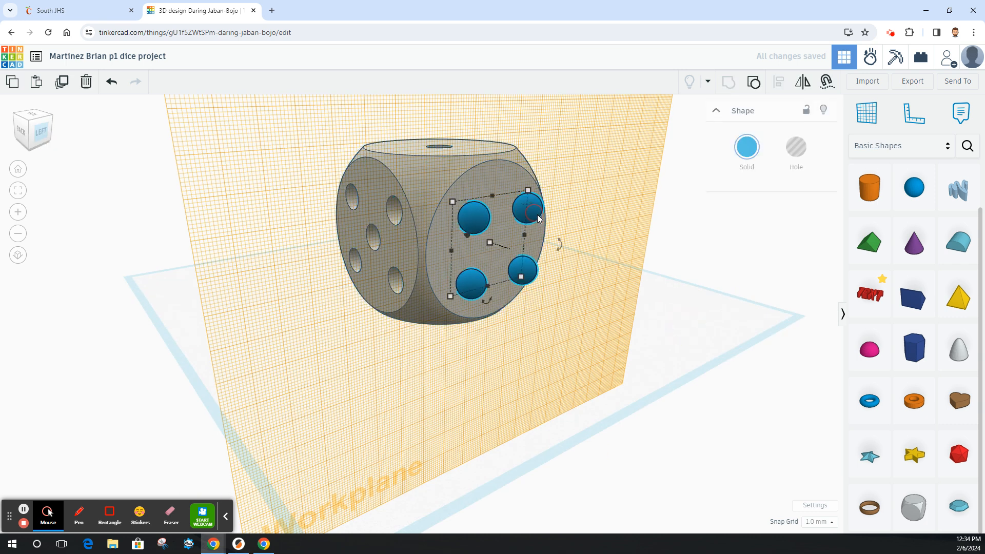
click(795, 146)
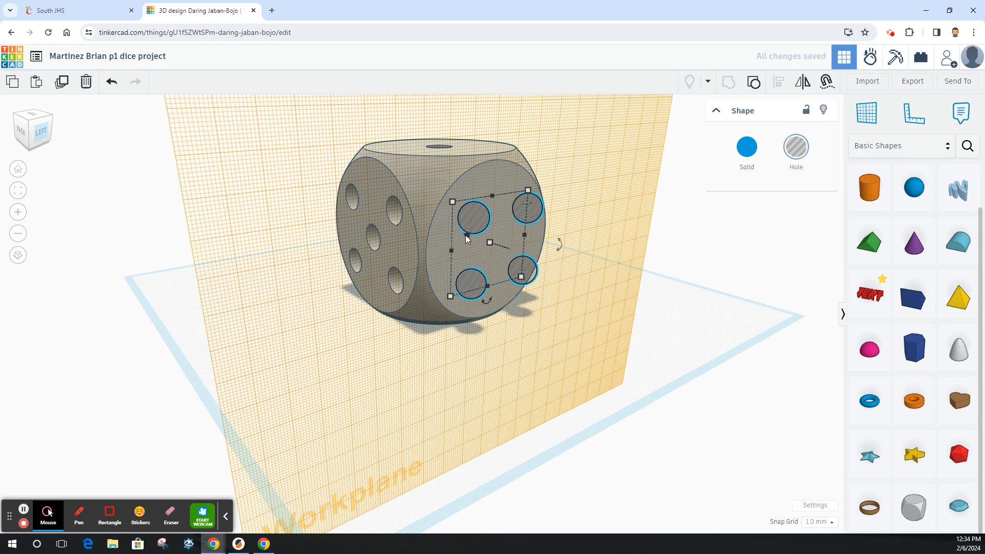
Sink the hole group 5 mm into the left face and group it with the dice to cut four pips.
drag(467, 234, 455, 233)
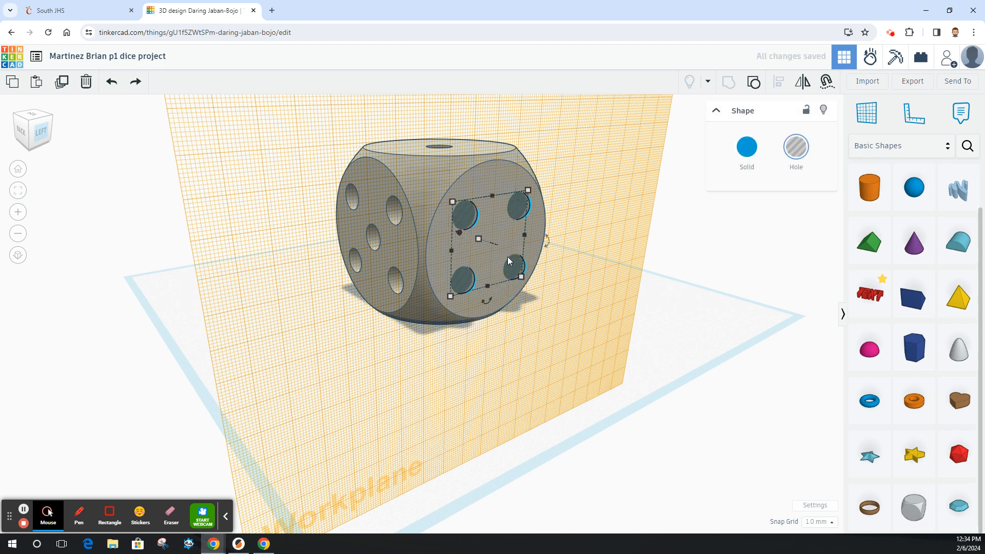
drag(506, 260, 519, 271)
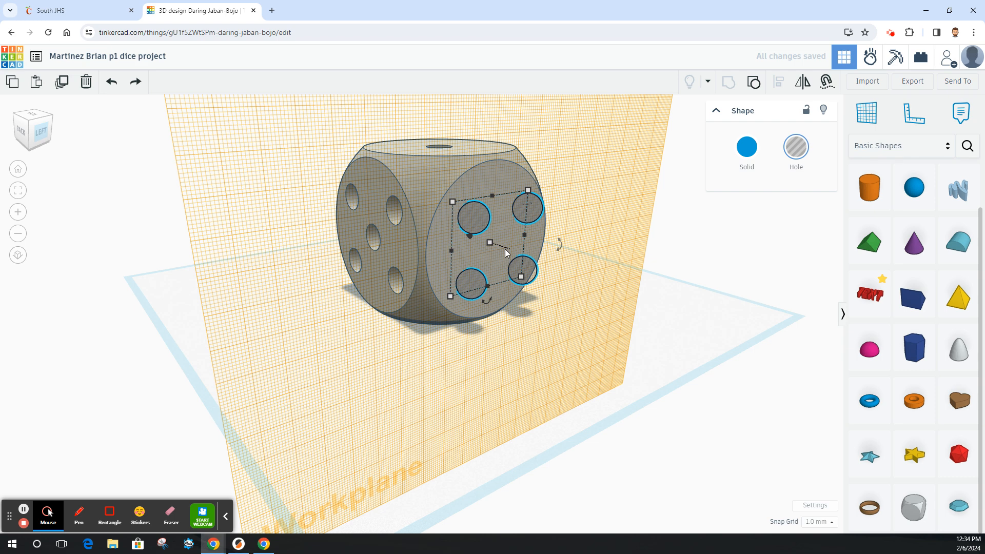
drag(468, 238, 459, 234)
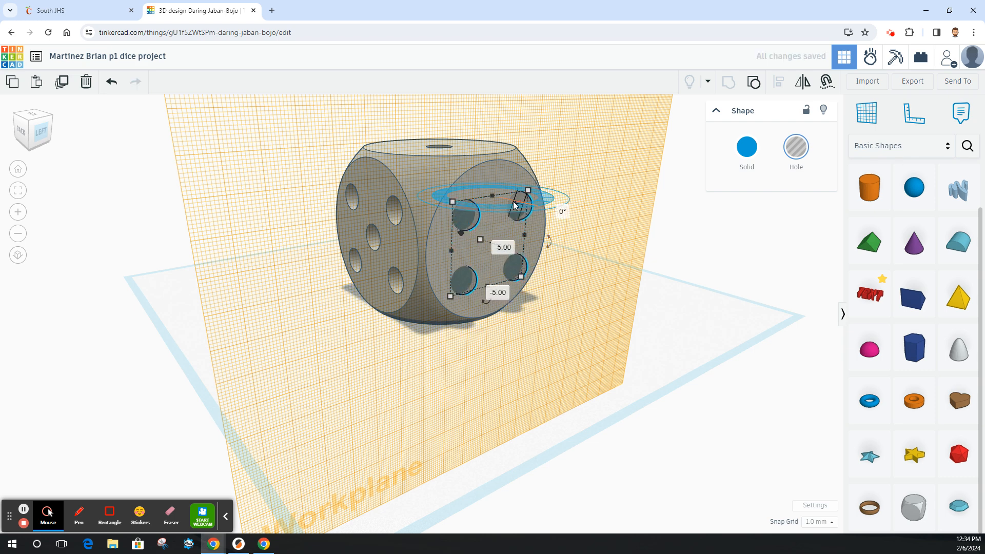
shift+click(501, 172)
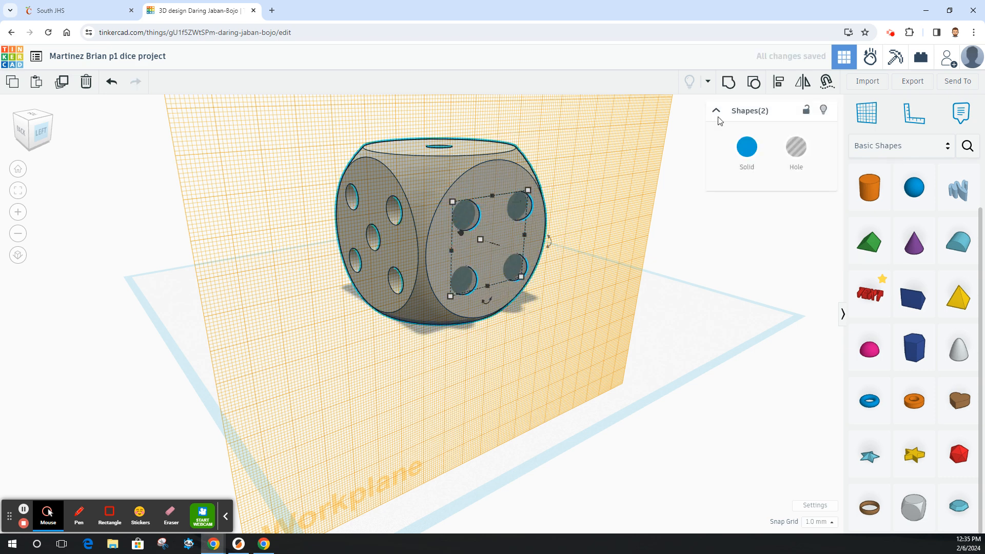
click(729, 84)
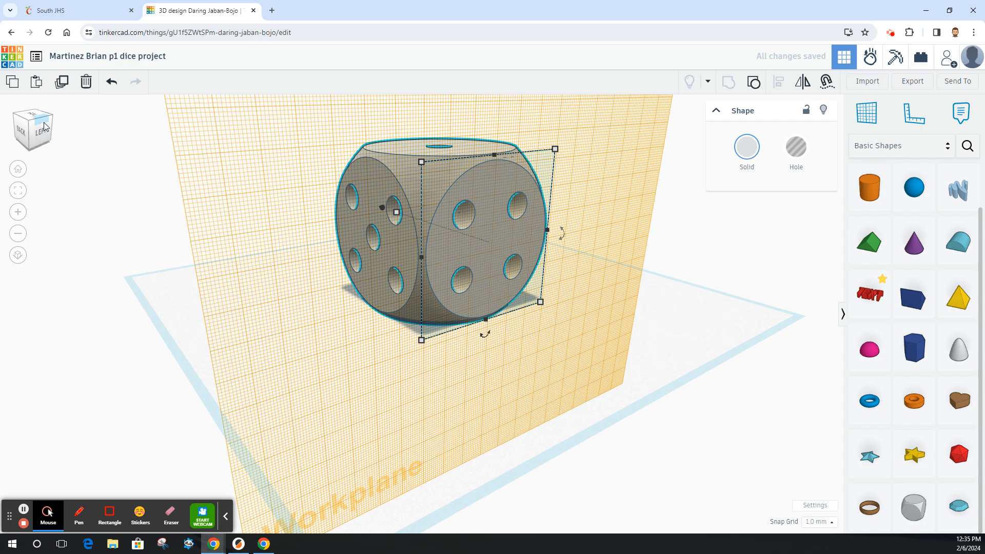
Place a workplane on the dice's bottom face.
drag(45, 126, 32, 124)
click(864, 113)
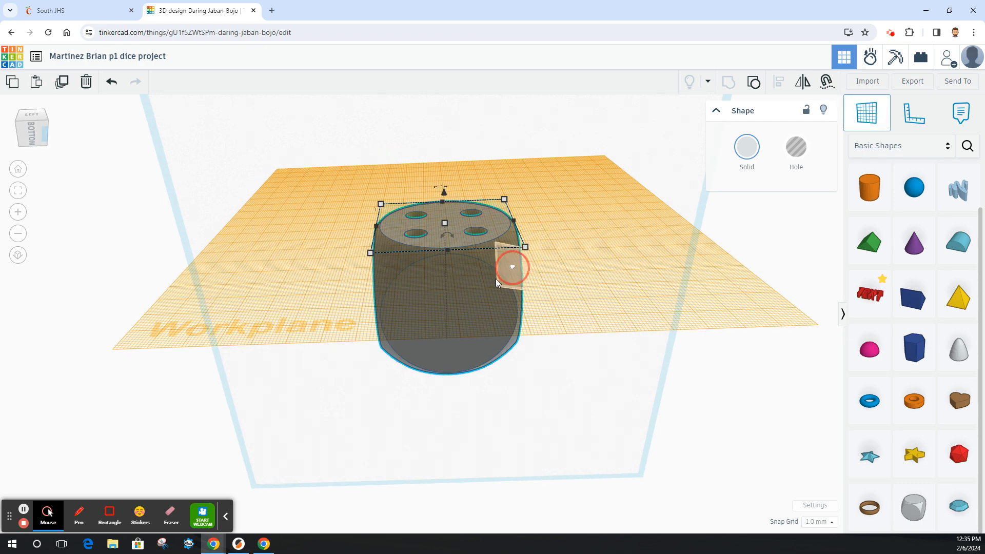
click(459, 303)
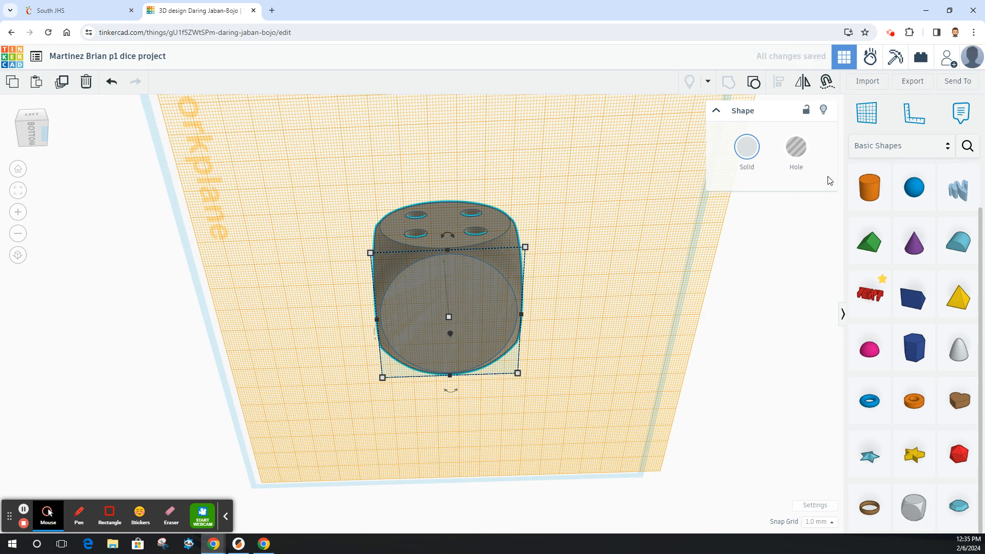
Add a sphere on the bottom face and set its size to 10 mm.
click(914, 188)
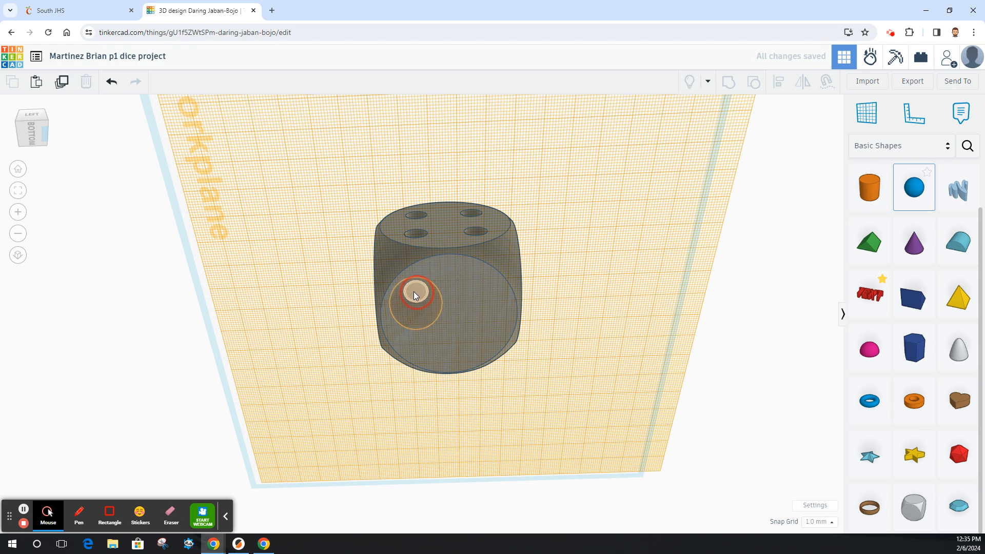
click(413, 289)
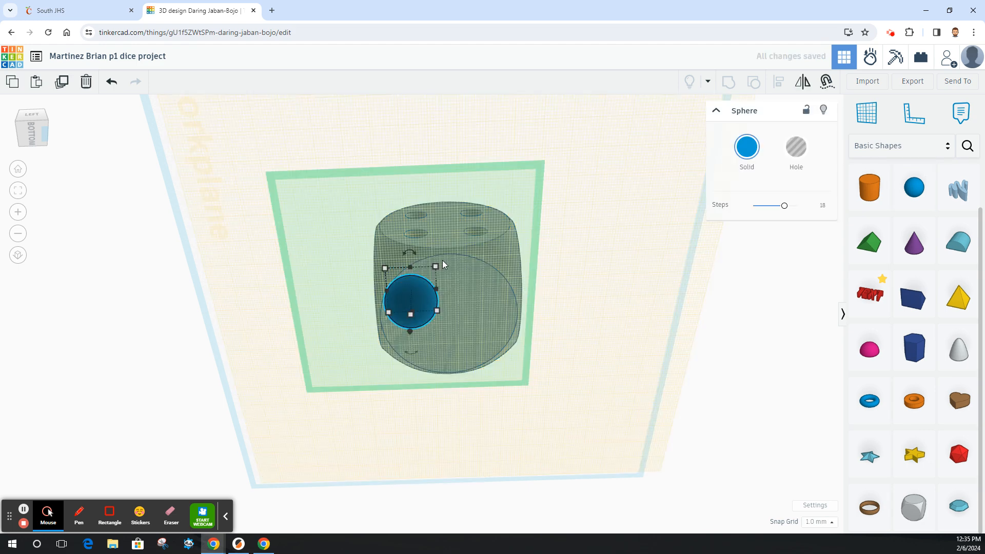
drag(435, 267, 411, 293)
click(465, 297)
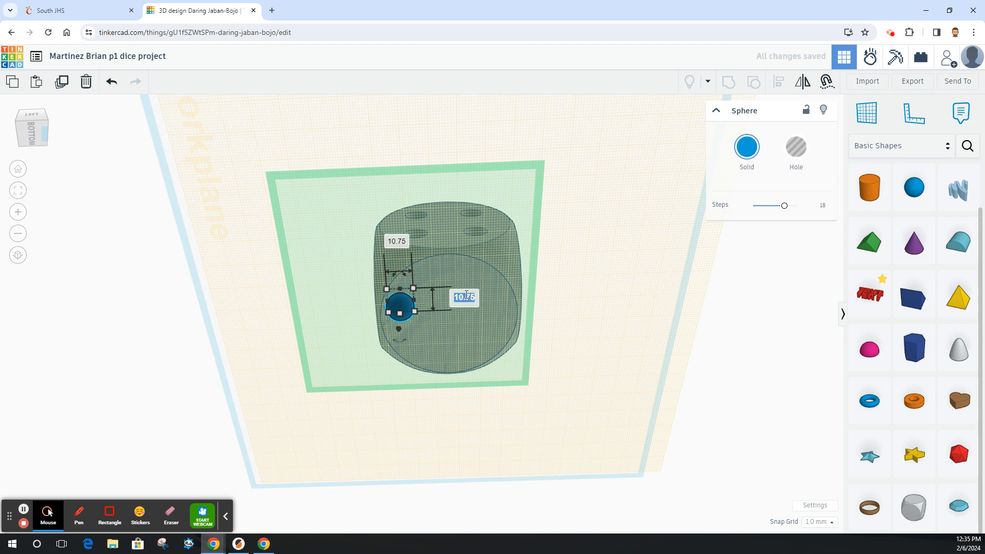
text(10)
key(Return)
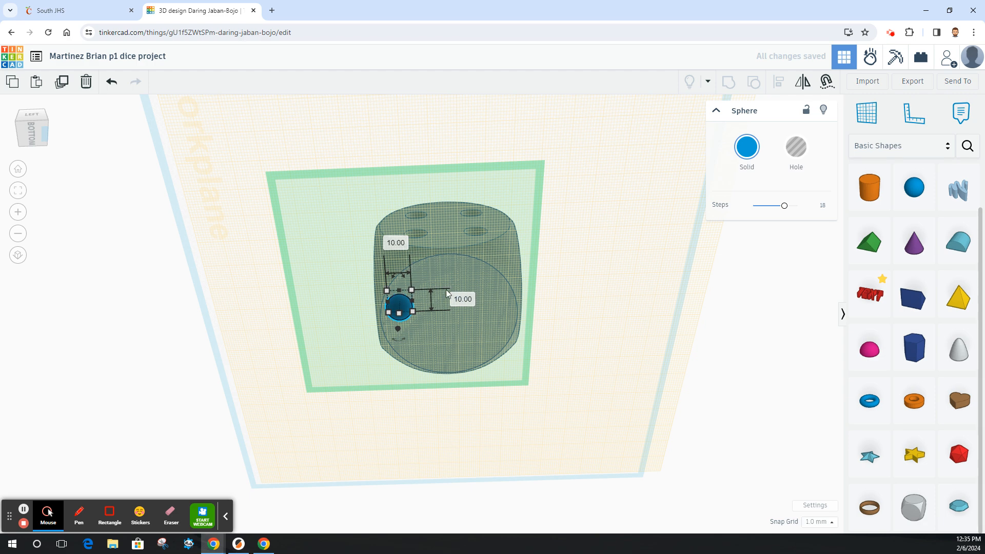
Move the sphere to the upper-left pip position of the bottom face.
click(449, 353)
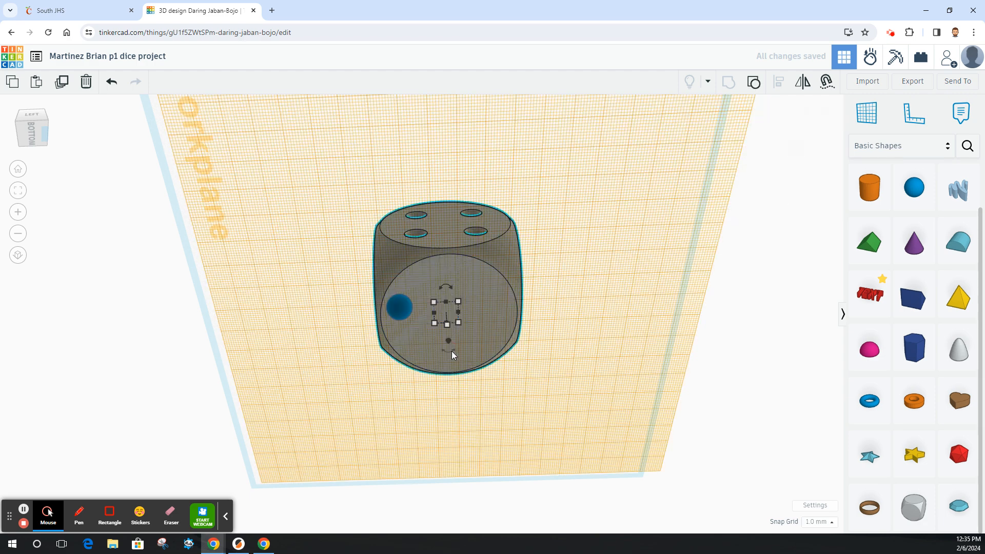
click(28, 132)
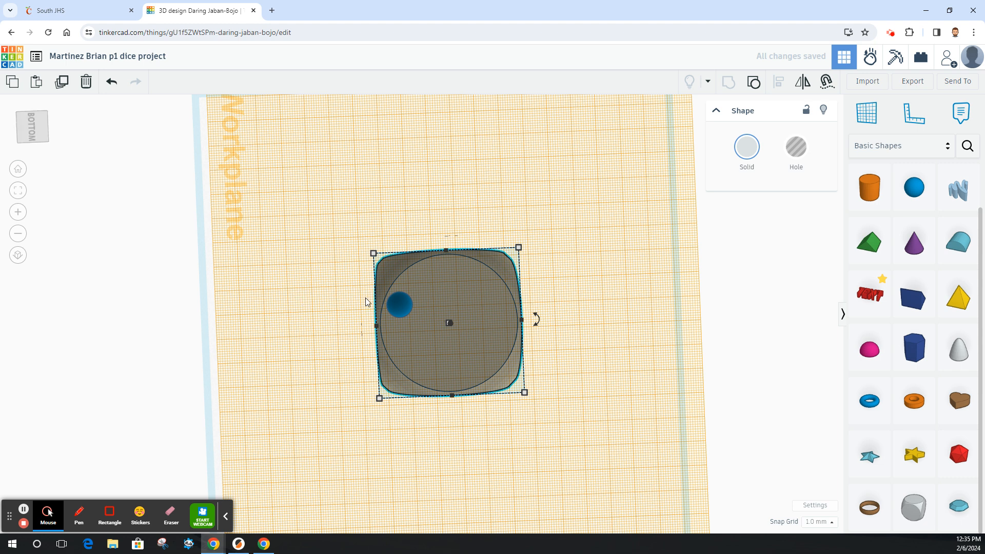
click(404, 307)
drag(405, 307, 408, 288)
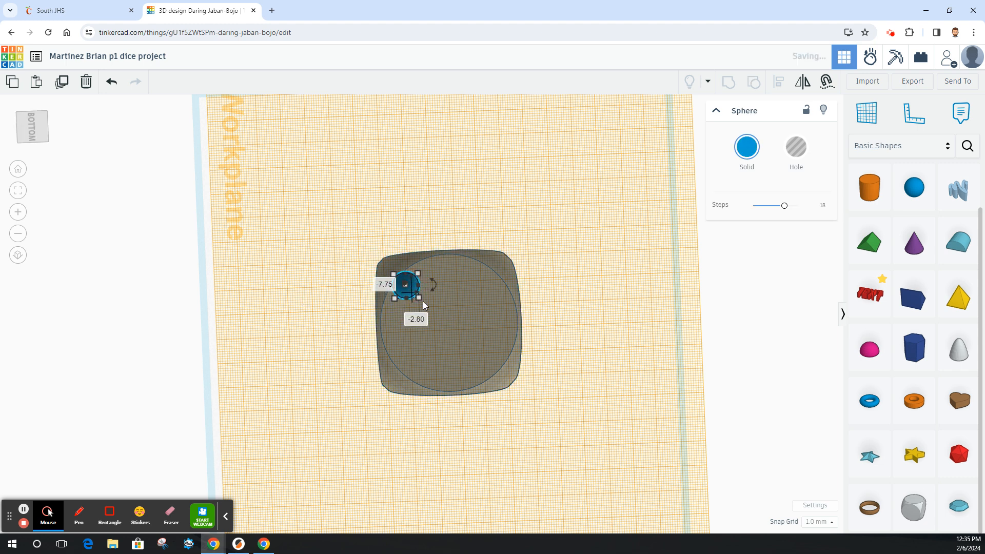
Duplicate the sphere twice downward to make a column of three and group the column.
click(62, 82)
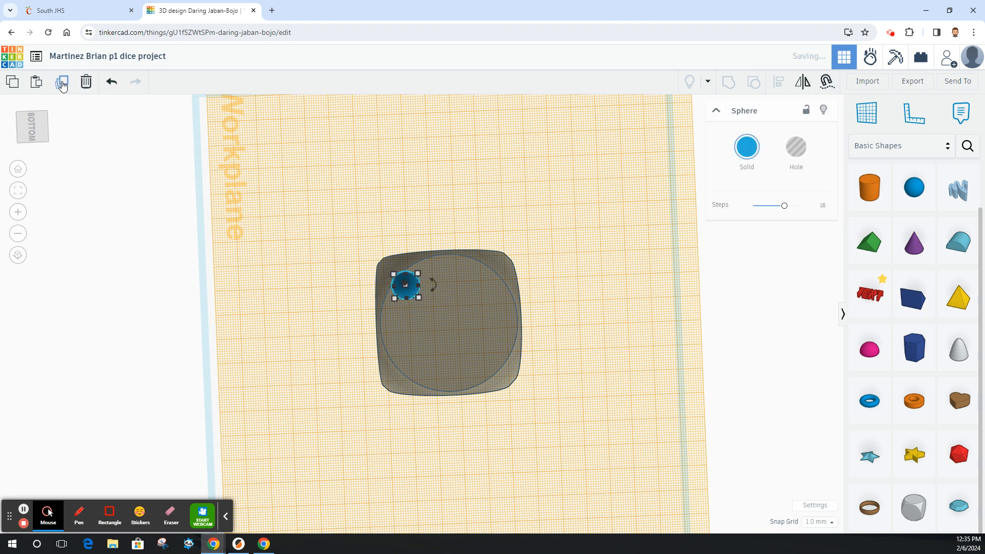
key(Down)
key(Down)
key(Down)
key(Down)
key(Down)
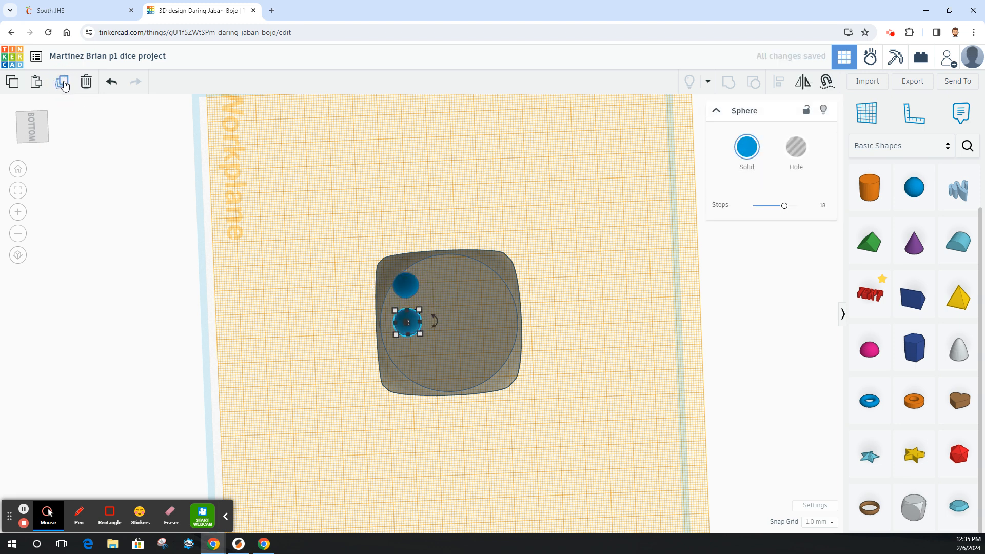
click(62, 82)
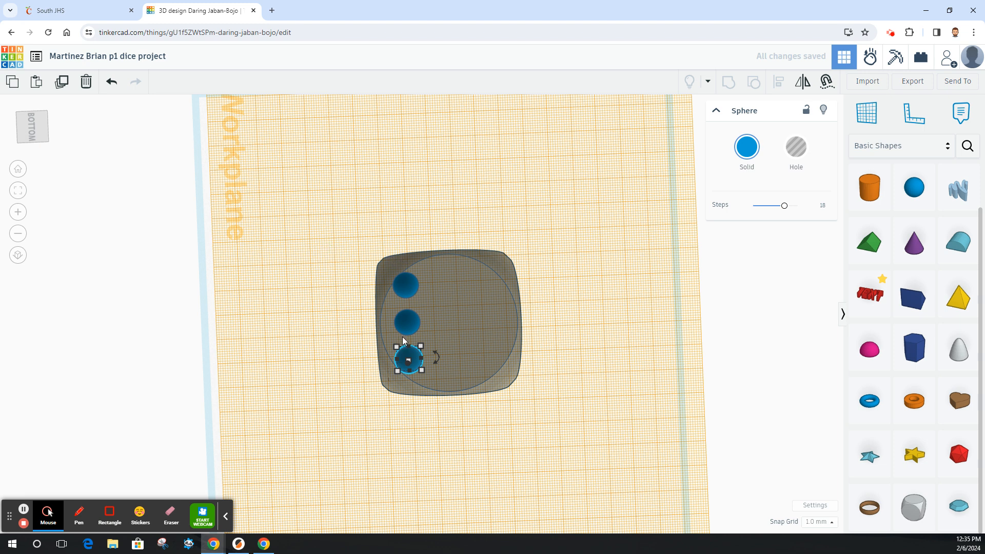
shift+click(410, 288)
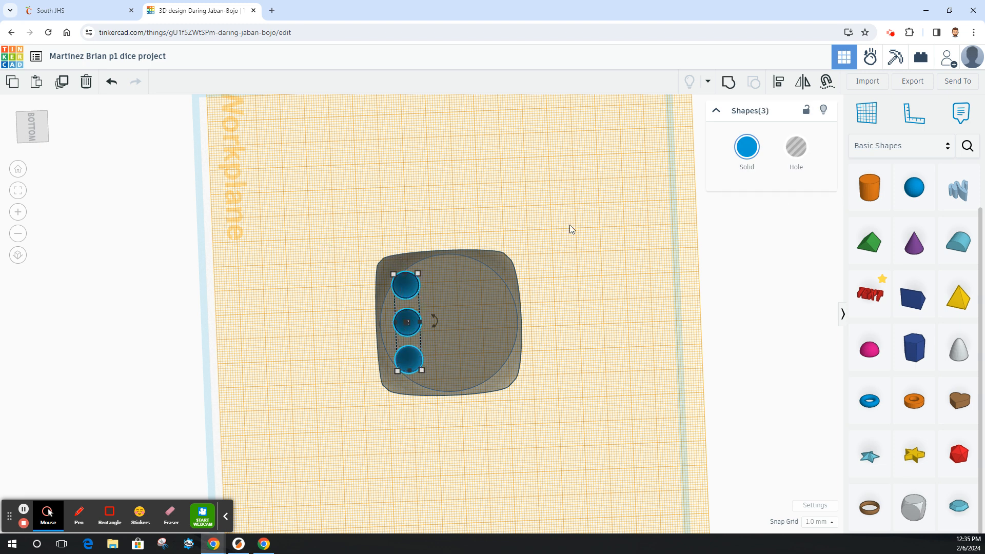
click(728, 82)
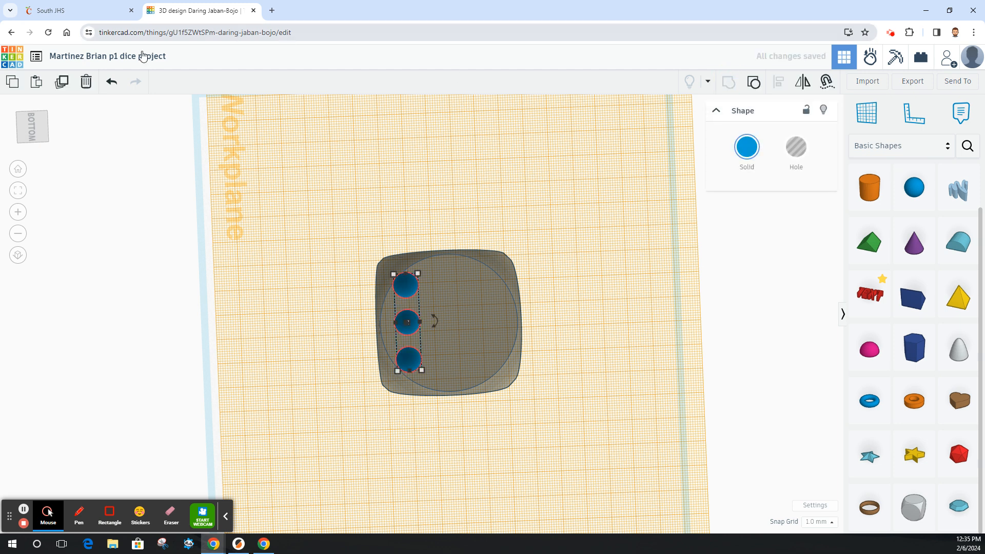
Duplicate the sphere column, nudge the copy right, and group both columns into six spheres.
click(62, 82)
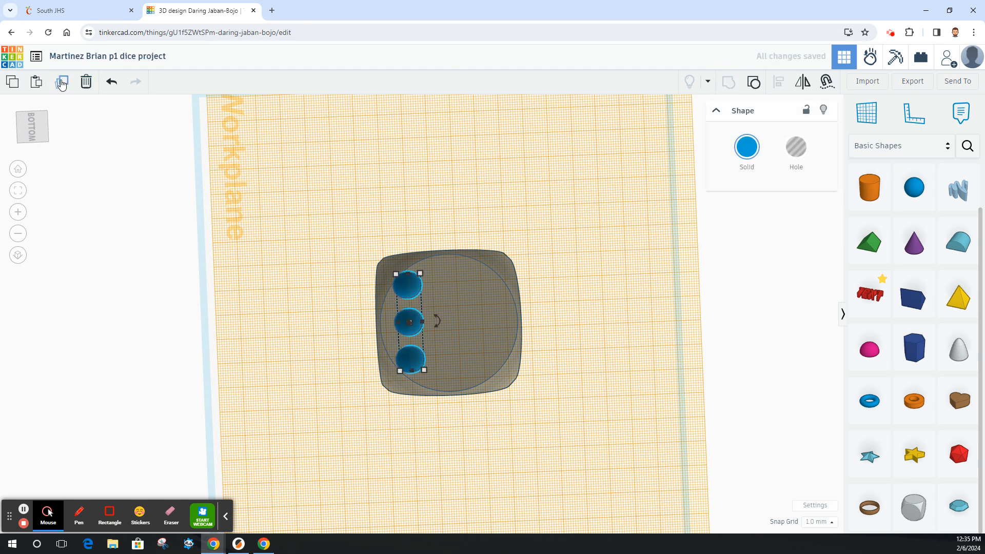
key(Right)
key(Right)
key(Right)
key(Right)
key(Right)
key(Right)
key(Right)
key(Right)
key(Right)
key(Right)
key(Right)
key(Right)
key(Right)
key(Right)
key(Right)
key(Right)
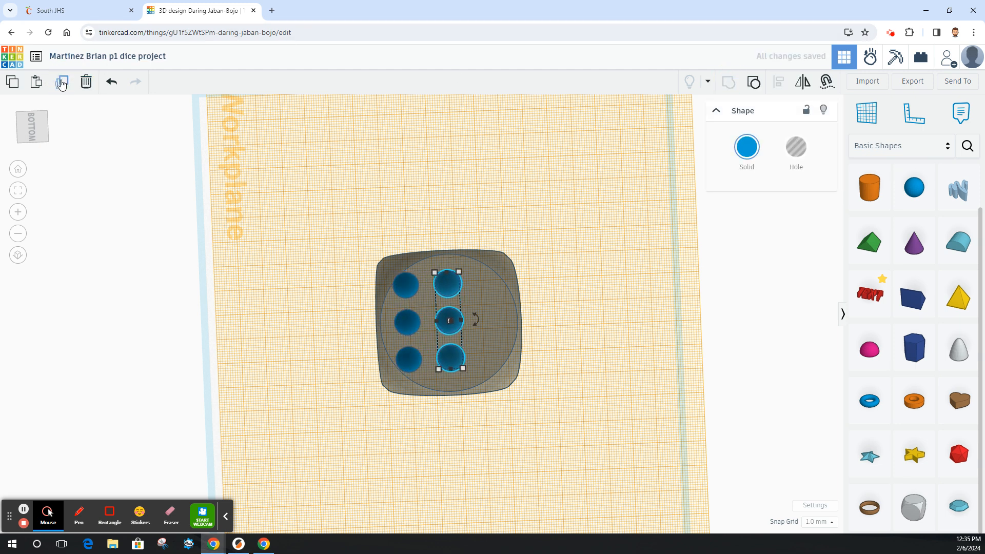
key(Right)
key(Right)
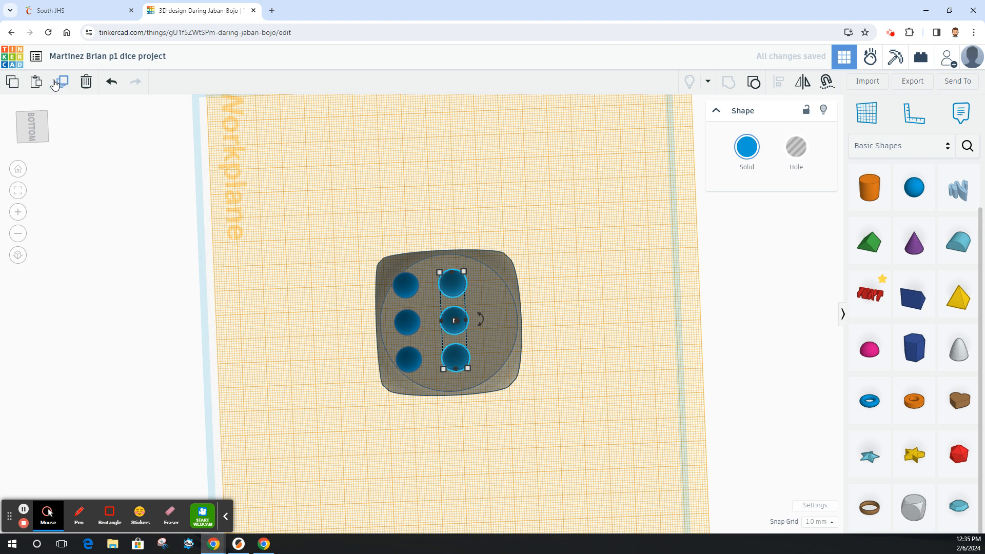
shift+click(408, 283)
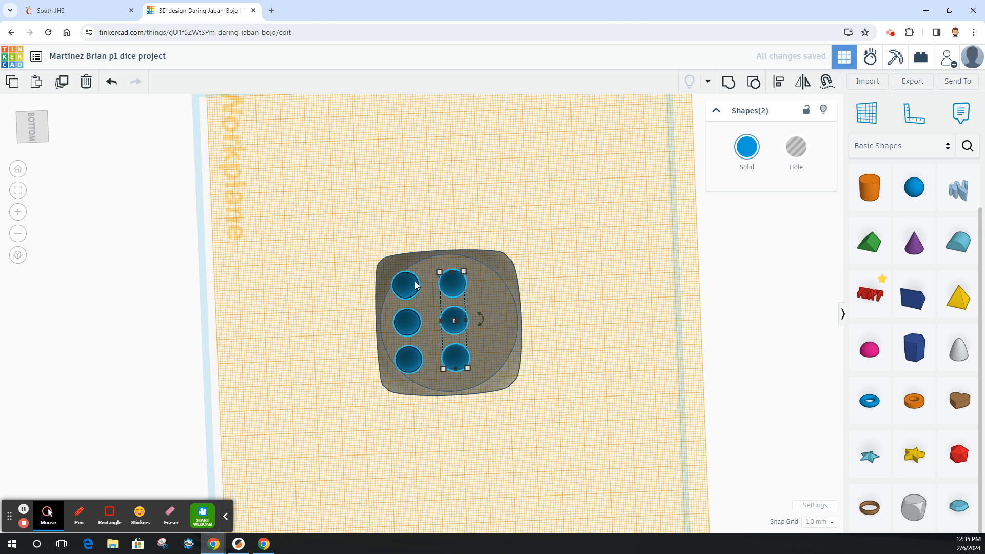
click(729, 83)
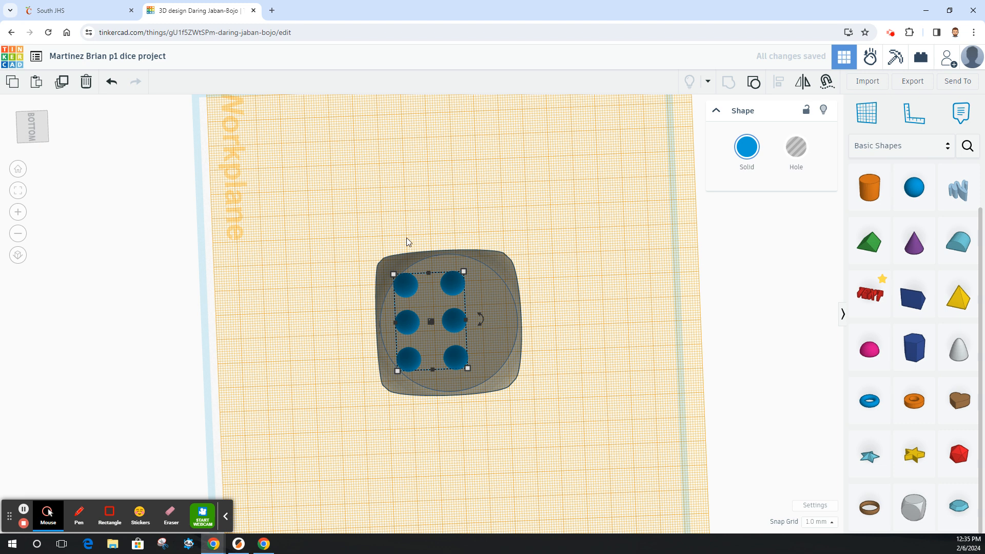
Align the six-sphere group to the centre of the dice's bottom face.
shift+click(490, 266)
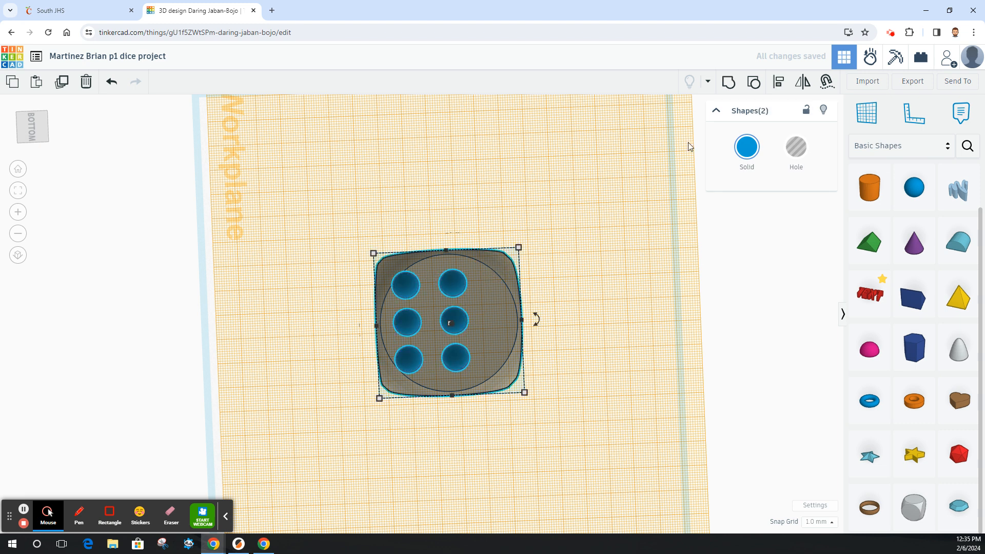
click(778, 82)
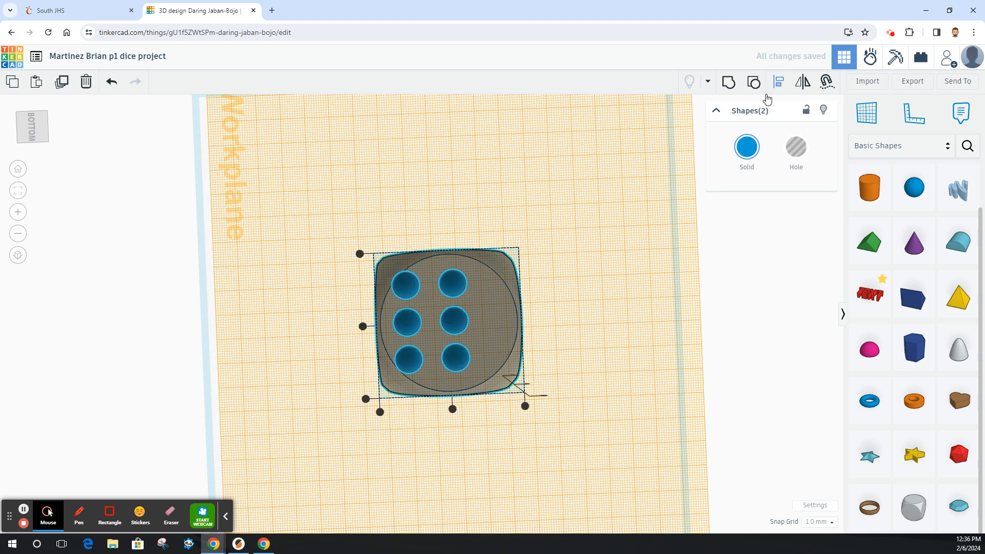
click(452, 408)
click(363, 326)
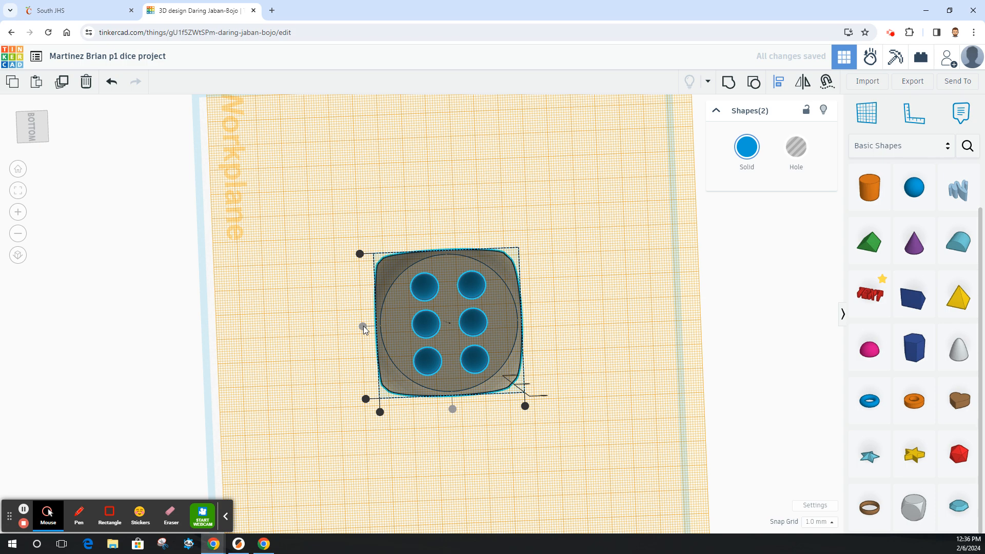
click(38, 126)
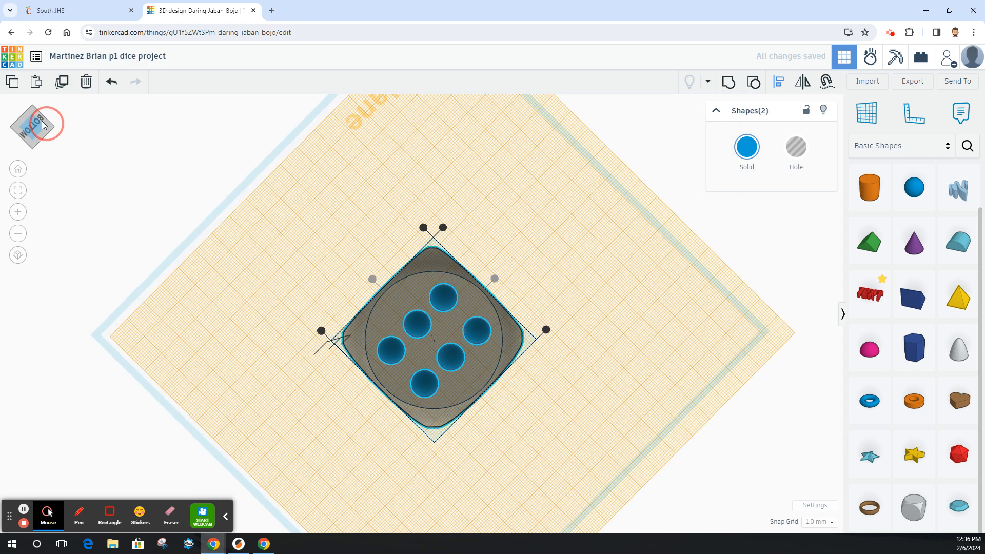
drag(41, 121, 87, 154)
click(301, 229)
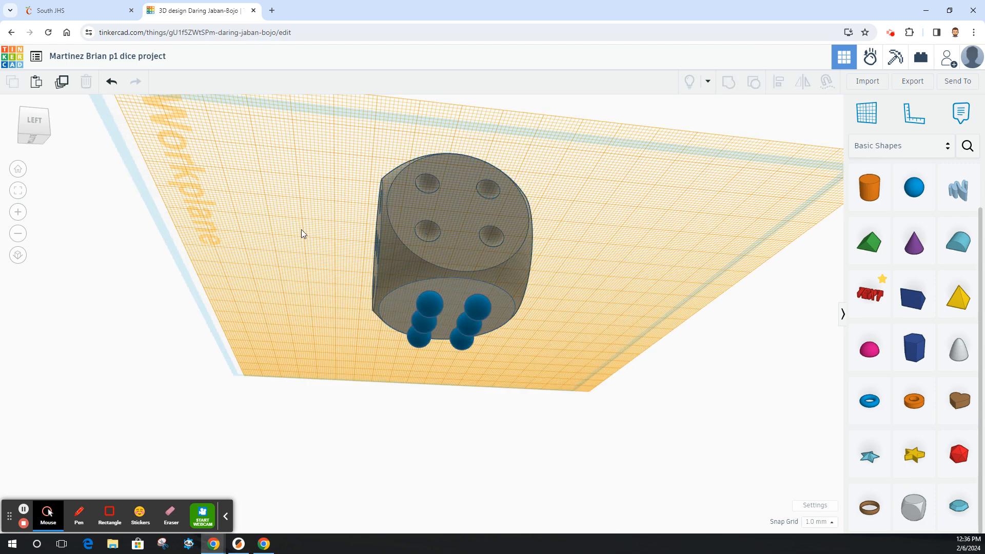
Convert the six-sphere group into a hole and push it about 5 mm into the dice's bottom face.
click(479, 307)
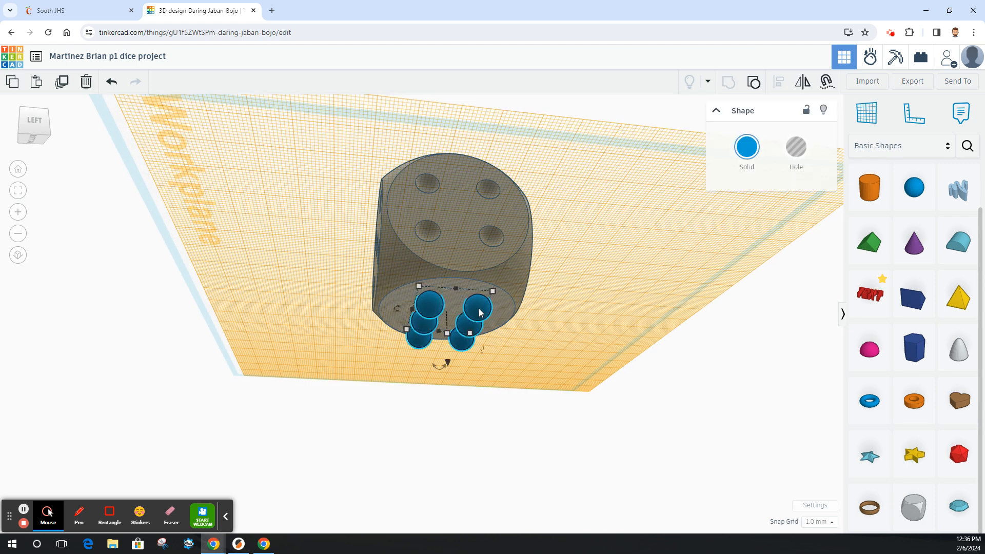
click(796, 148)
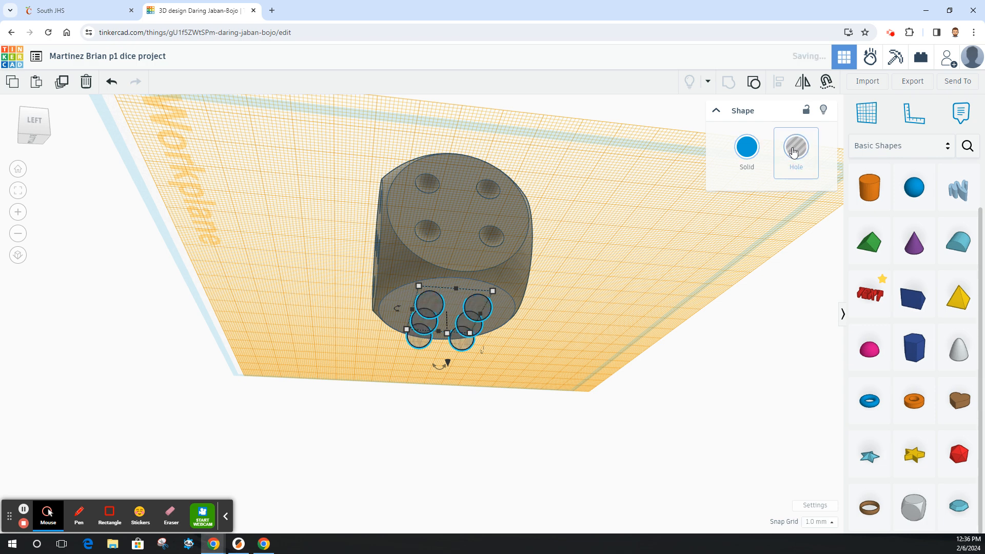
drag(448, 362, 445, 350)
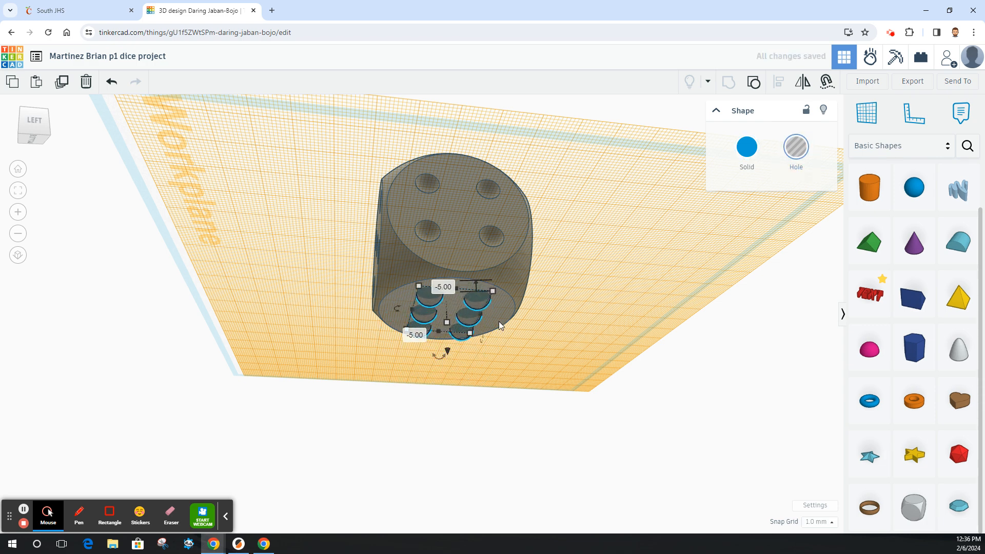
Select the hole group together with the dice and group them to cut the six pips.
shift+click(509, 279)
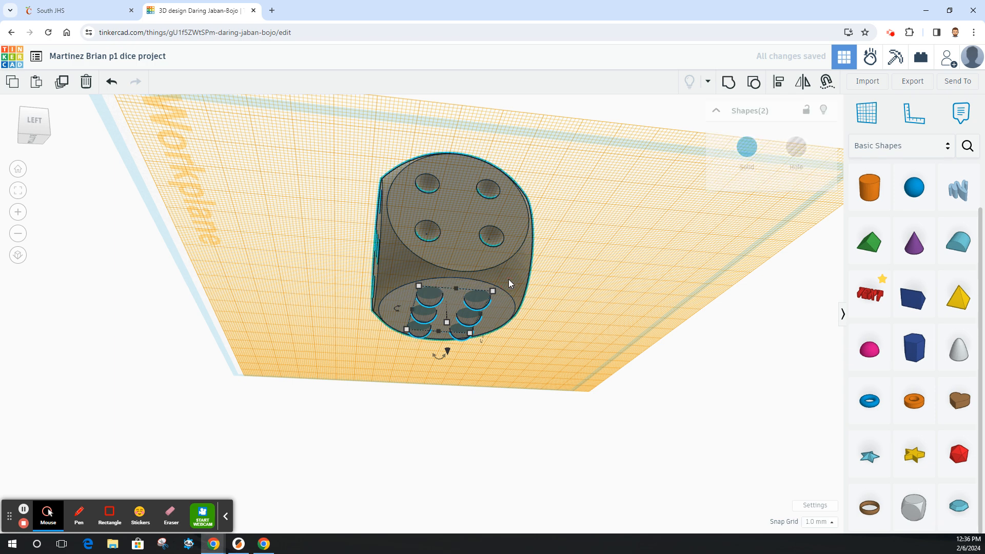
click(729, 84)
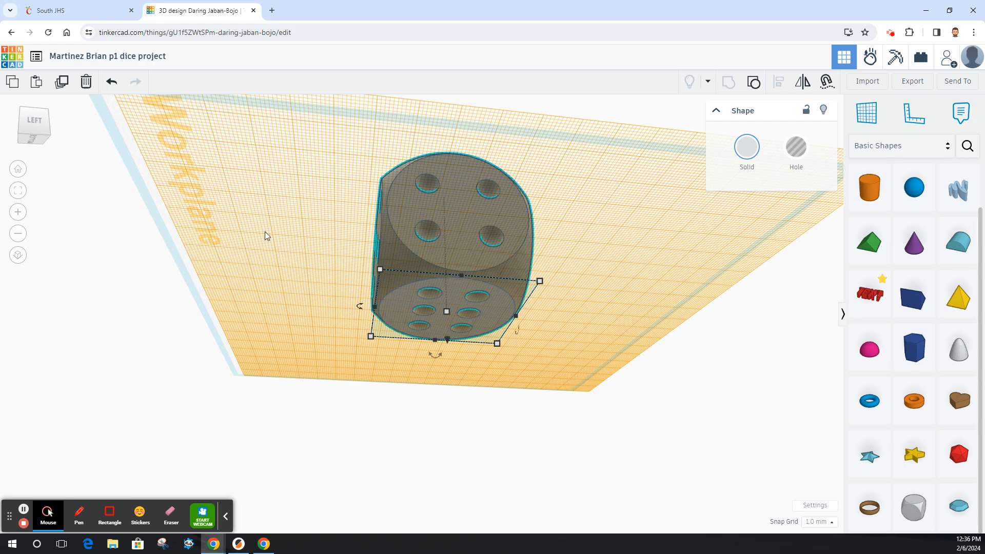
Return to the home view and orbit around the dice to inspect the cut pips.
click(17, 168)
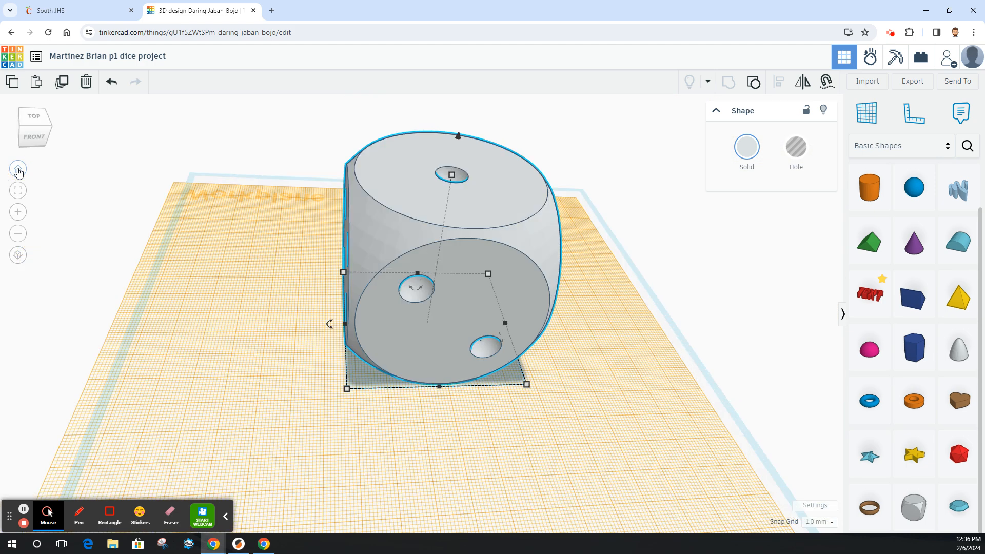
scroll(285, 263, down, 2)
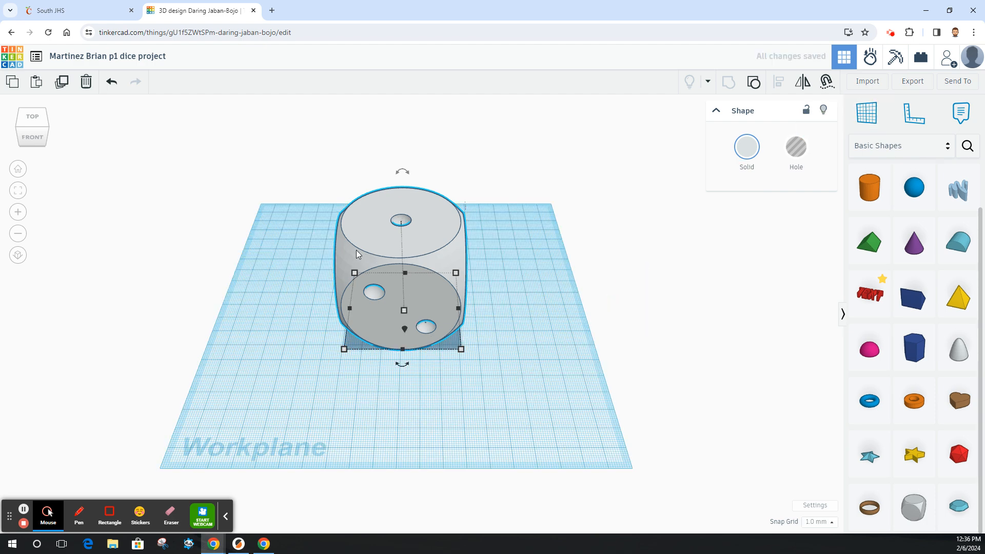
drag(44, 130, 148, 129)
right_drag(149, 129, 149, 129)
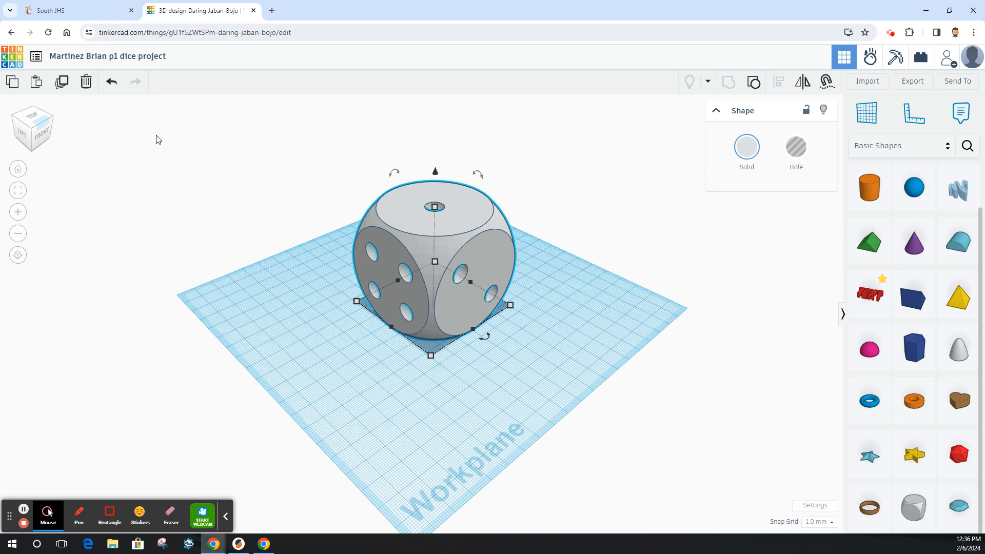